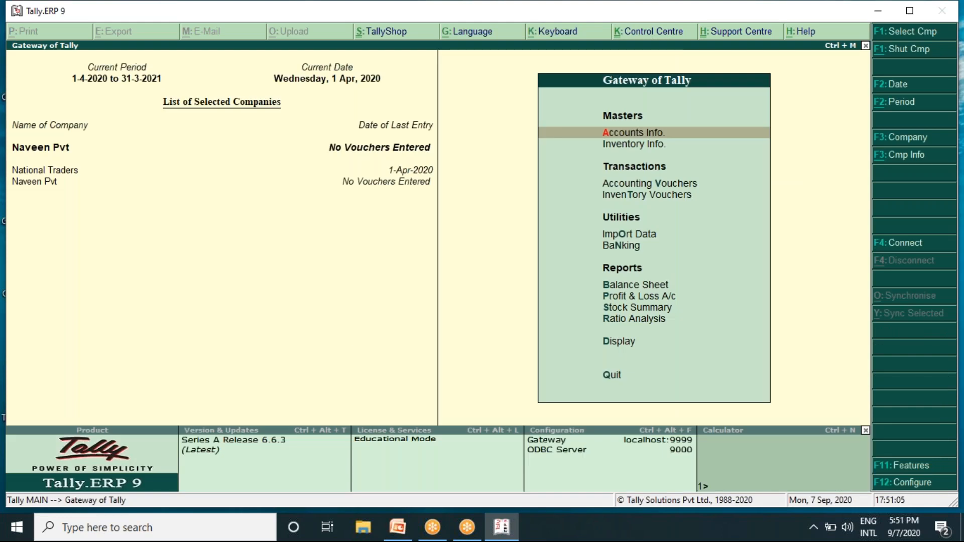
Start creating a single ledger in the accounts masters and name it Capital.
left_click(625, 133)
key("Down")
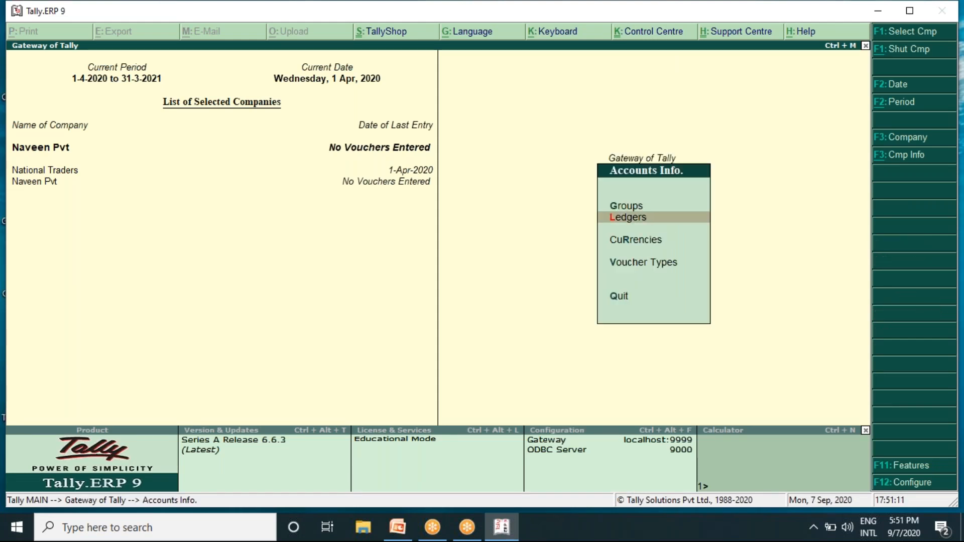
key("Return")
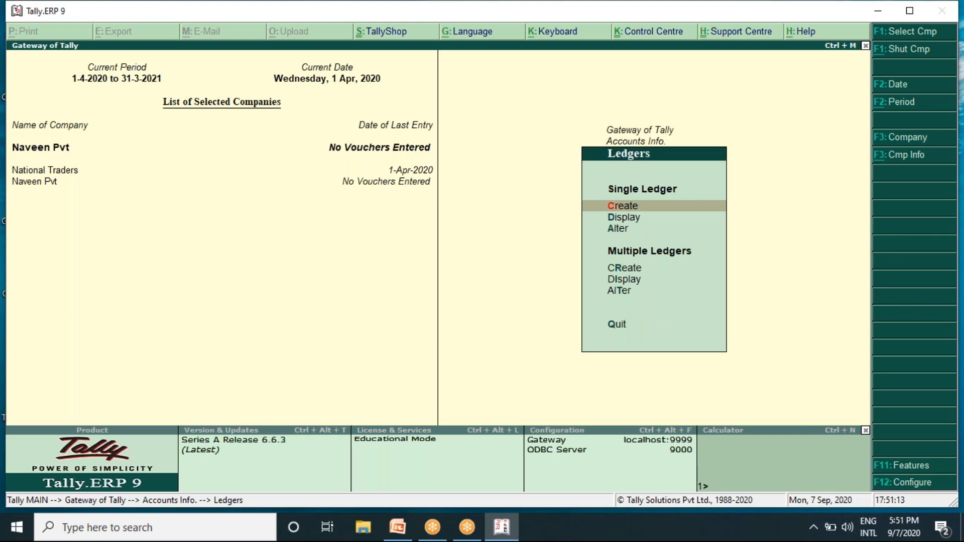
left_click(636, 197)
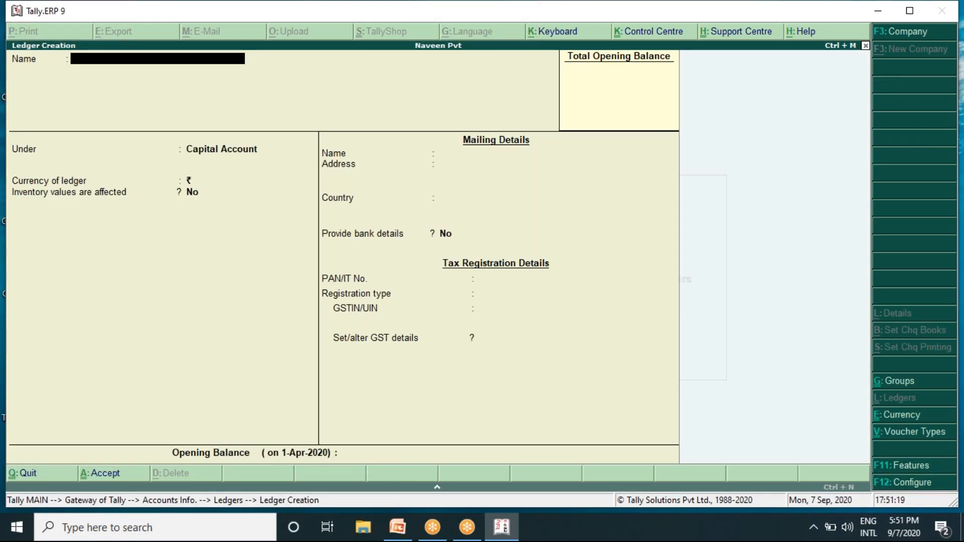
type("Capital")
key("Return")
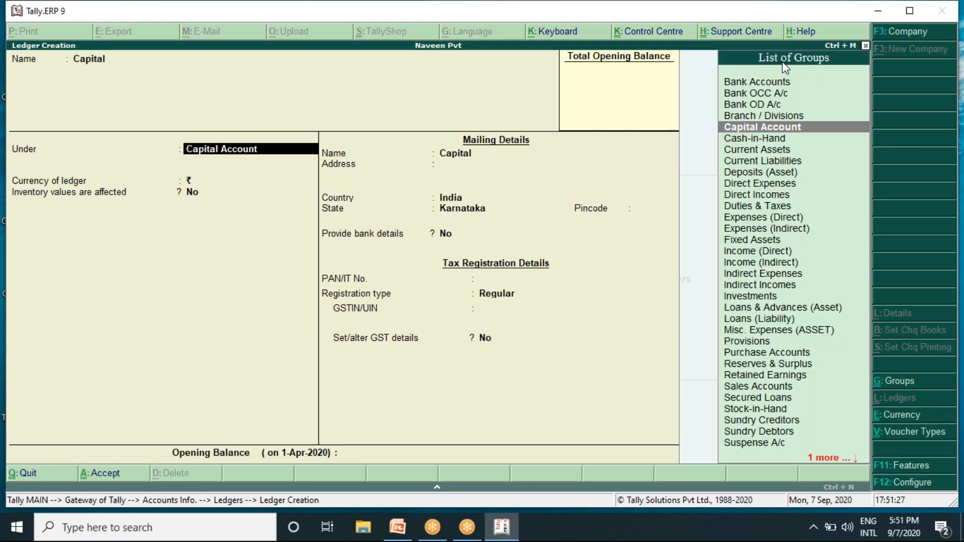
Examine the account groups available for the Capital ledger, from Bank Accounts through Suspense A/c.
left_click(778, 82)
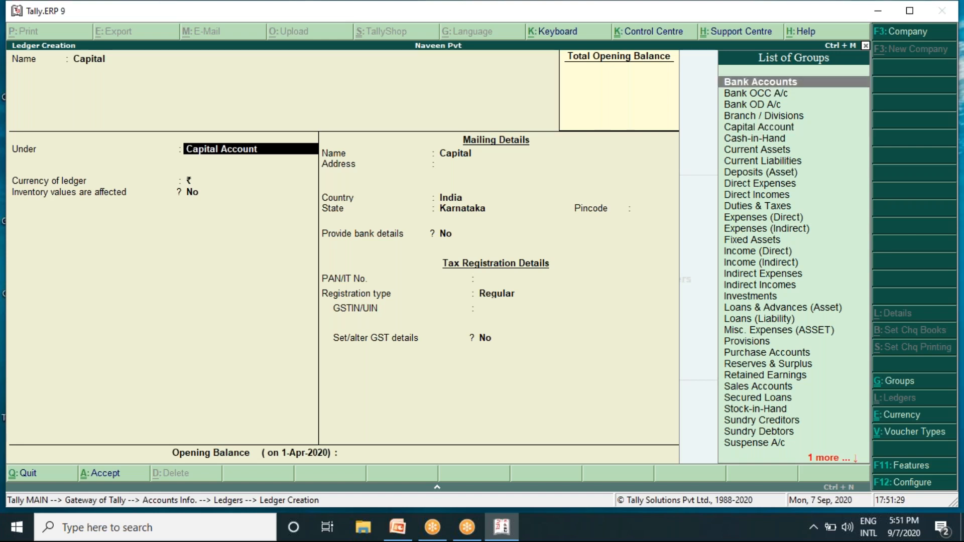
key("Down")
key("Down")
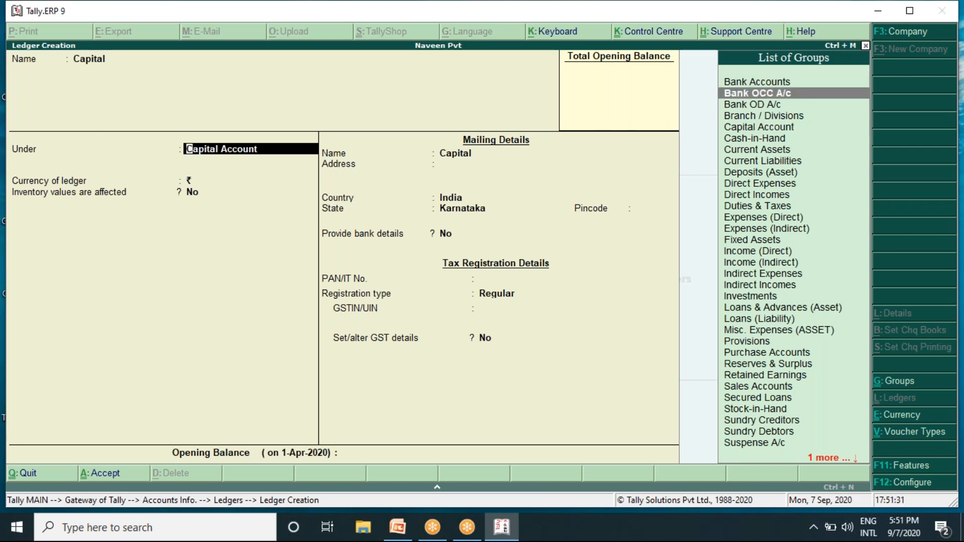
key("Down")
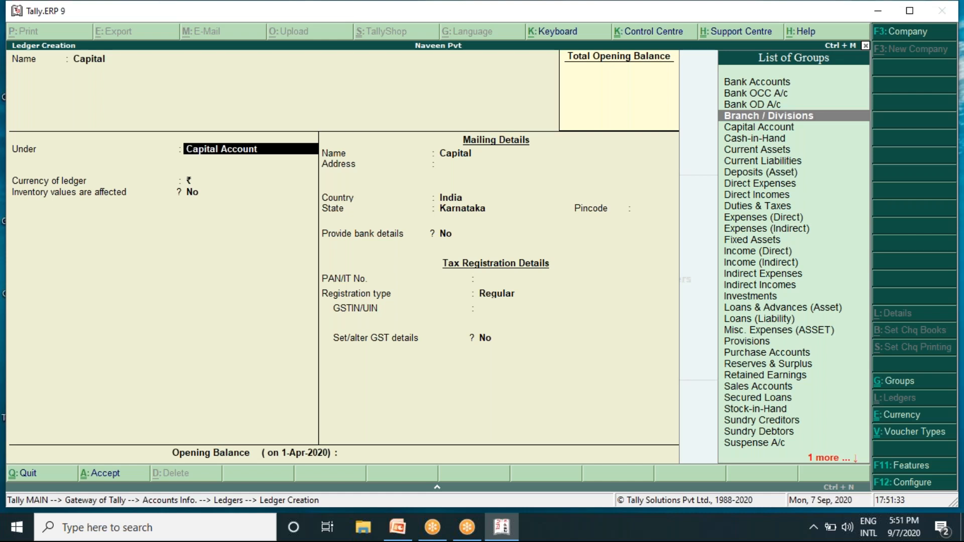
key("Down")
key("Down")
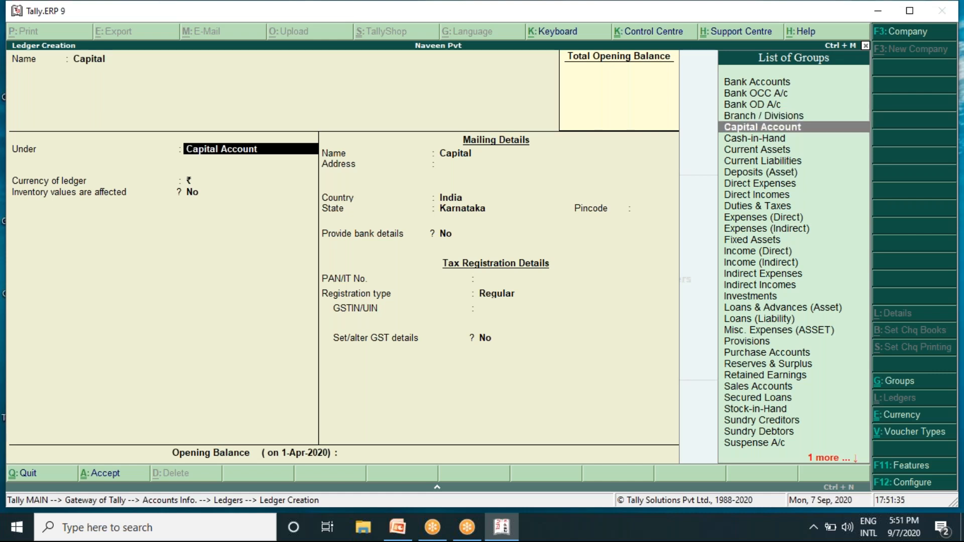
key("Down")
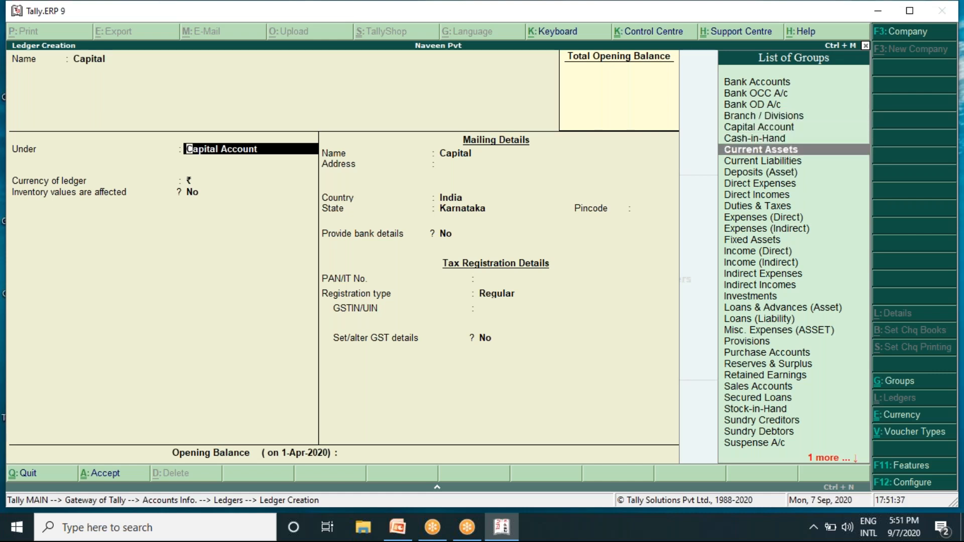
key("Down")
key("Down")
key("Down")
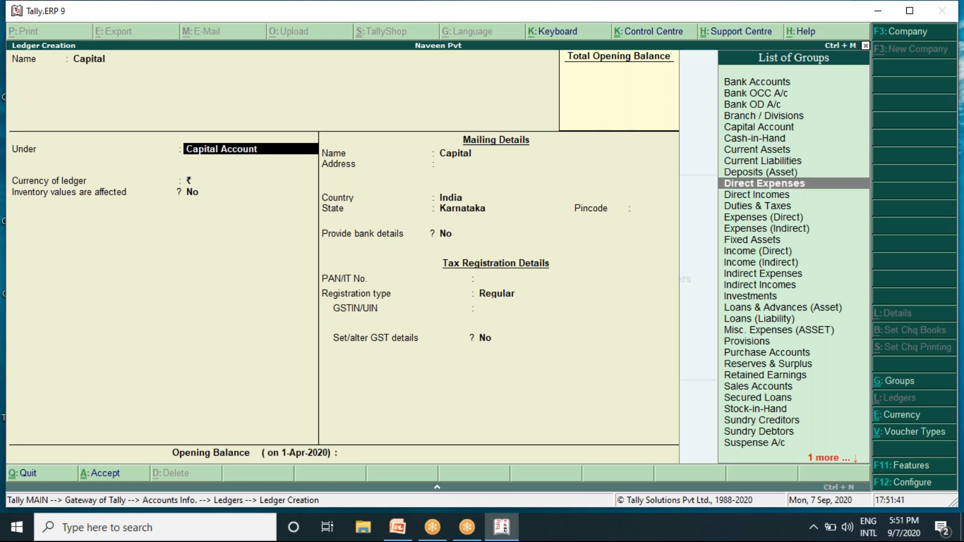
key("Down")
key("Down")
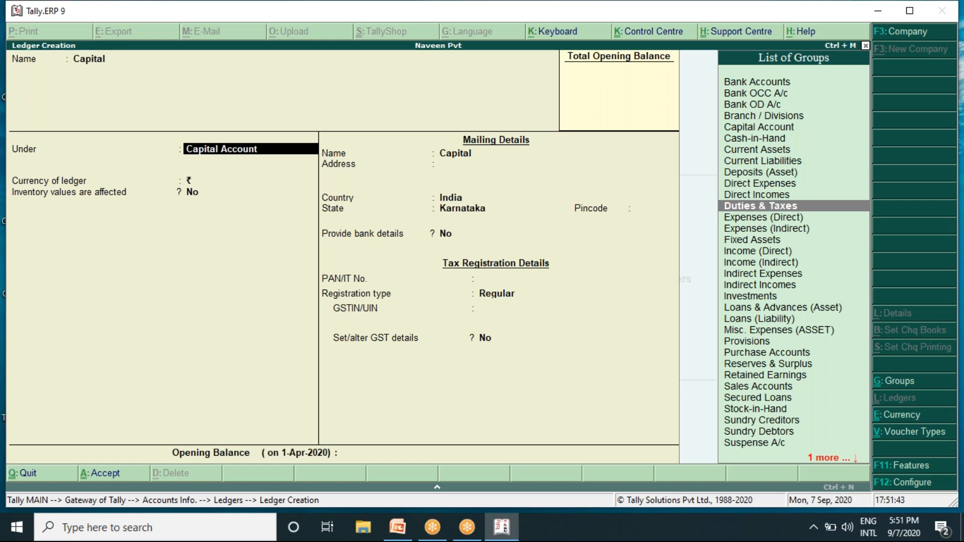
key("Down")
key("Down")
key("Down")
key("Down")
key("Down")
key("Down")
key("Down")
key("Down")
key("Down")
key("Down")
key("Down")
key("Down")
key("Down")
key("Down")
key("Down")
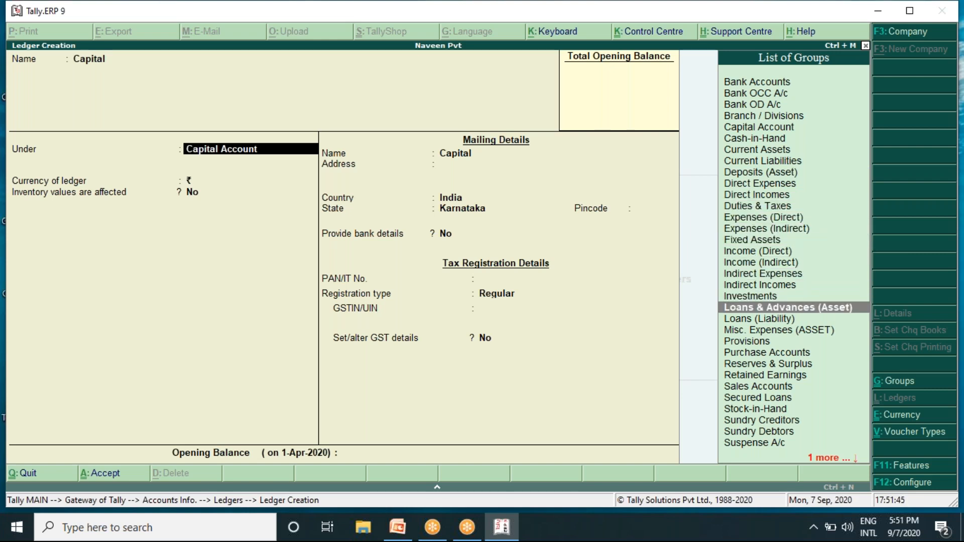
key("Down")
key("Down")
key("Down")
key("Down")
key("Down")
key("Down")
key("Down")
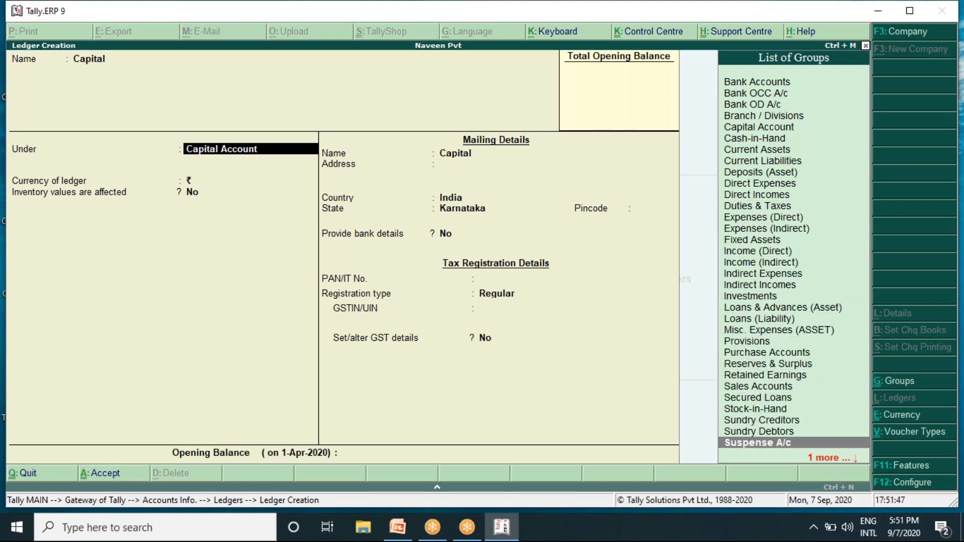
key("Up")
key("Up")
key("Up")
key("Up")
key("Up")
key("Up")
key("Up")
key("Up")
key("Up")
key("Up")
key("Up")
key("Up")
key("Up")
key("Up")
key("Up")
key("Up")
key("Up")
key("Up")
key("Up")
key("Up")
key("Up")
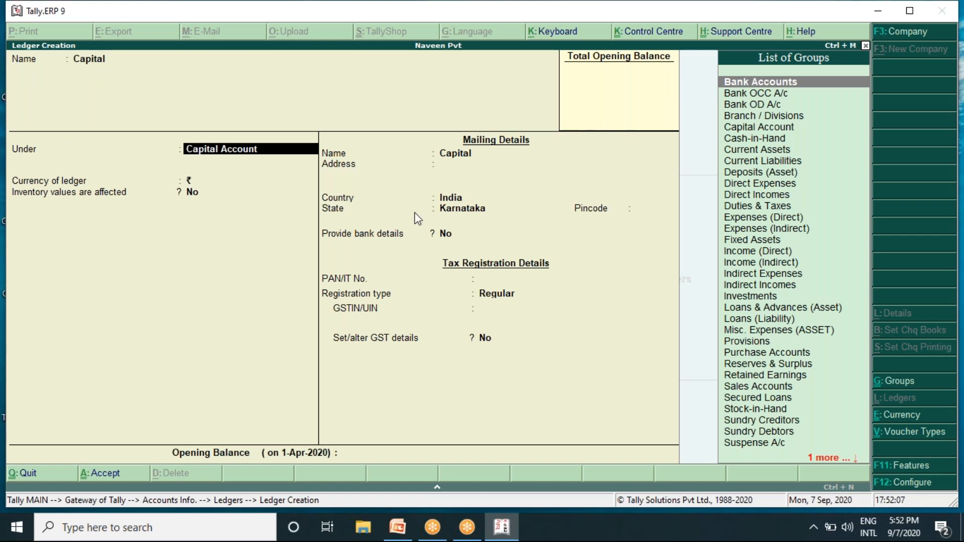
Place the Capital ledger under the Capital Account group.
type("capital")
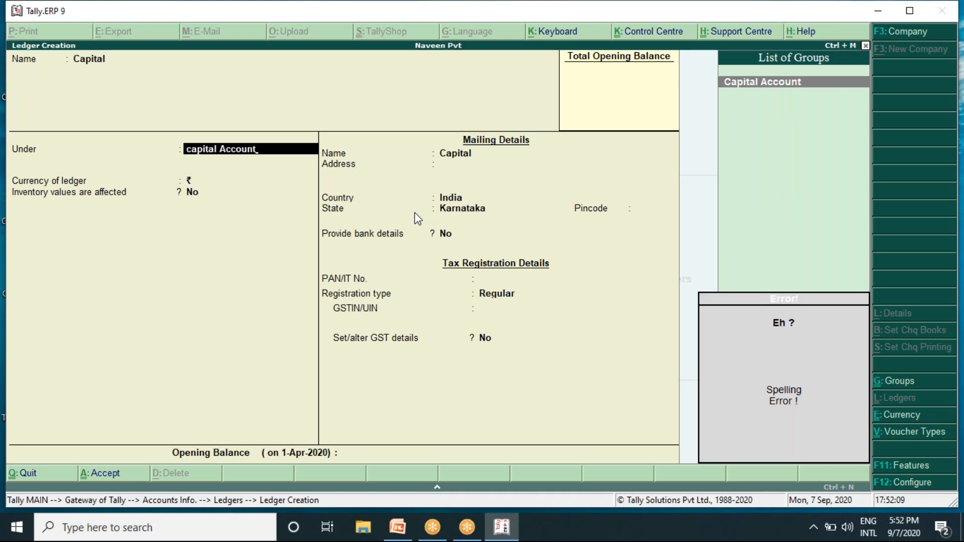
key("BackSpace")
key("Return")
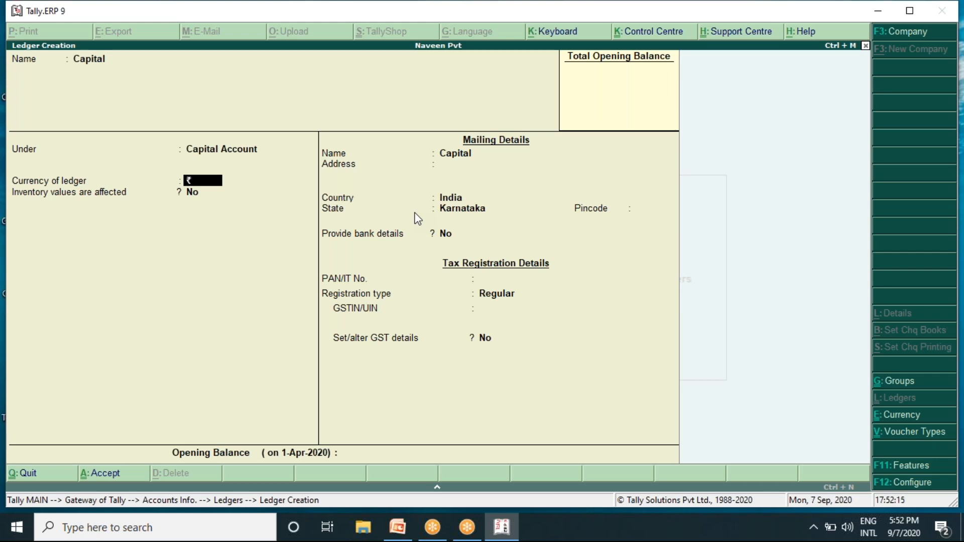
Save the Capital ledger with the default currency, mailing and tax details and a blank opening balance.
key("Return")
key("Return")
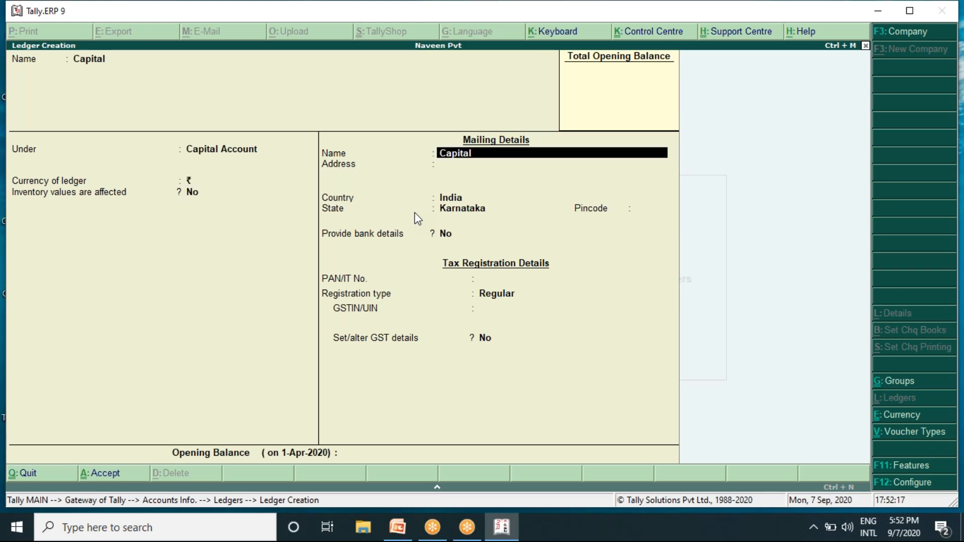
key("Return")
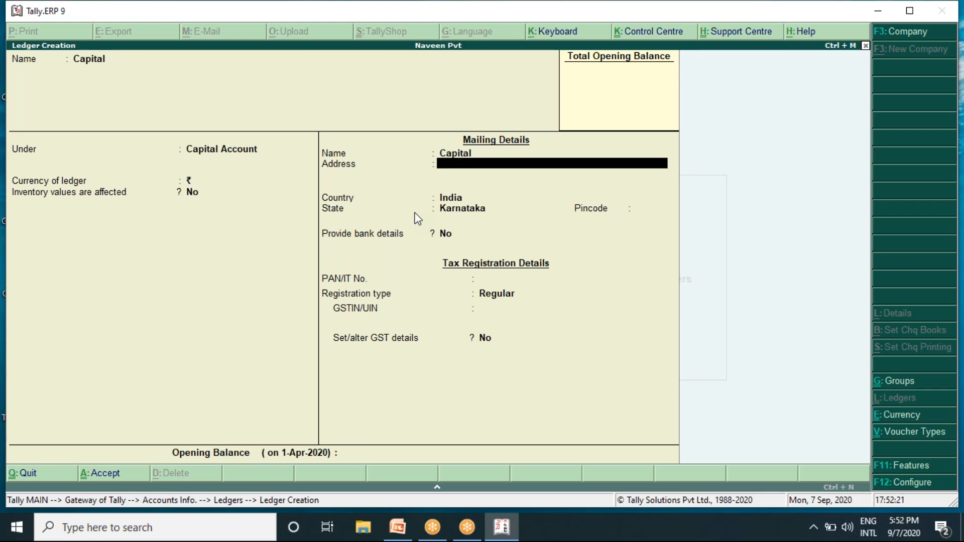
key("Return")
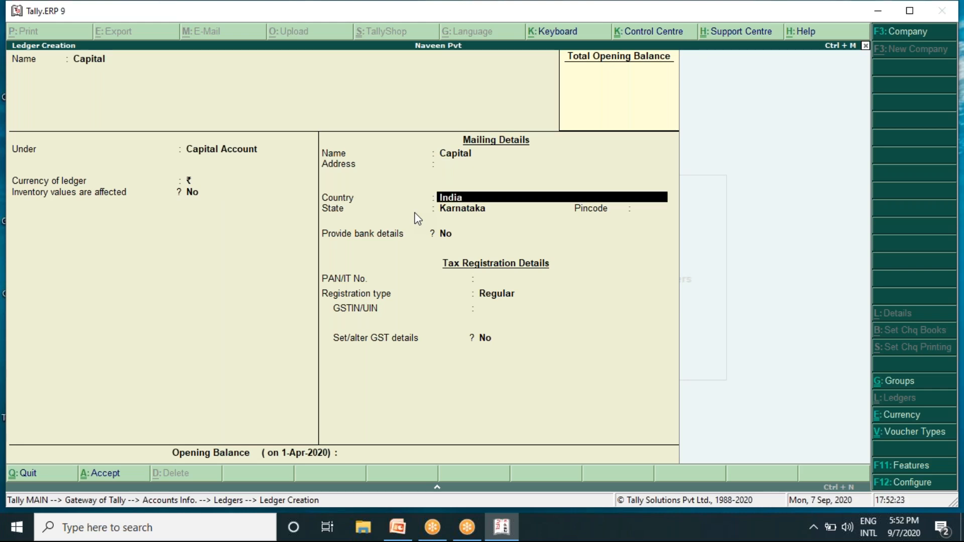
key("Return")
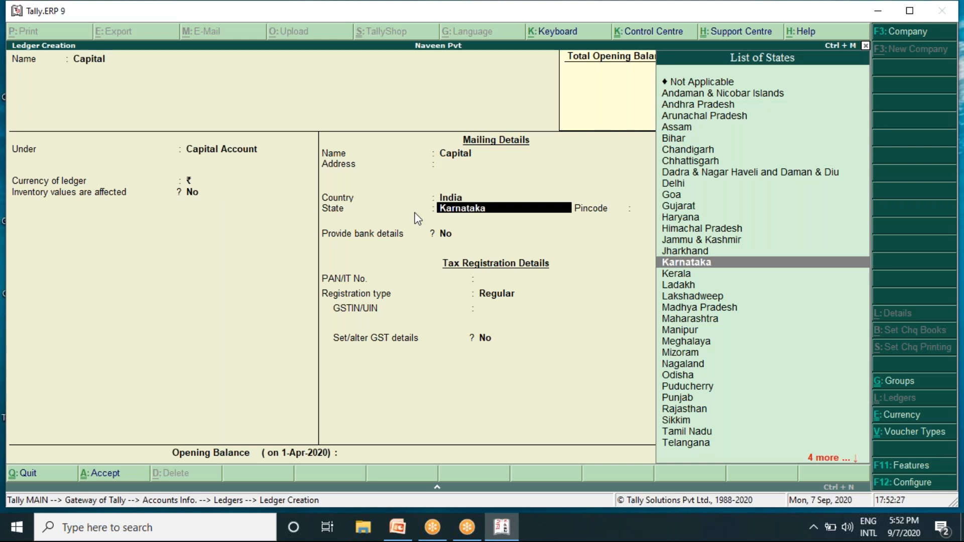
key("Return")
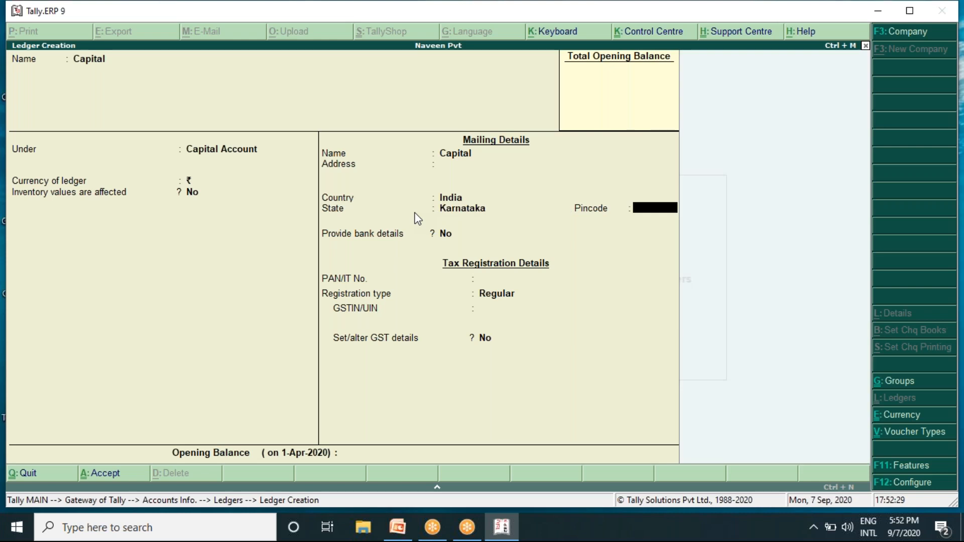
key("Return")
key("Return")
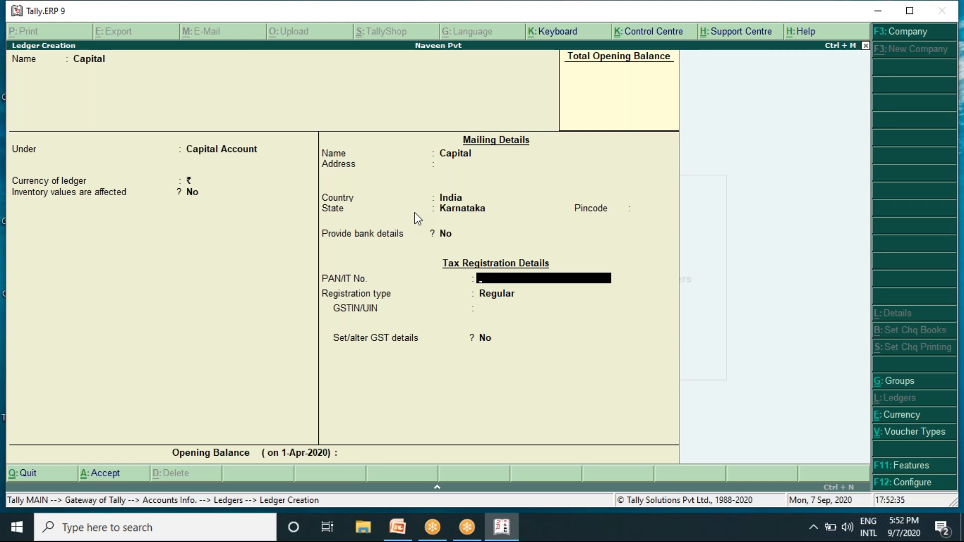
key("Return")
key("Return")
key("Return")
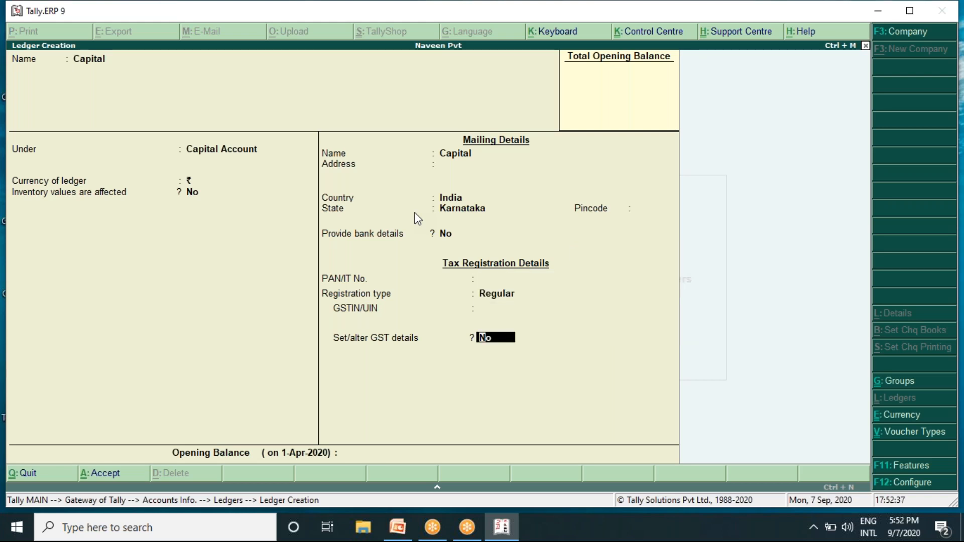
key("Return")
key("Return")
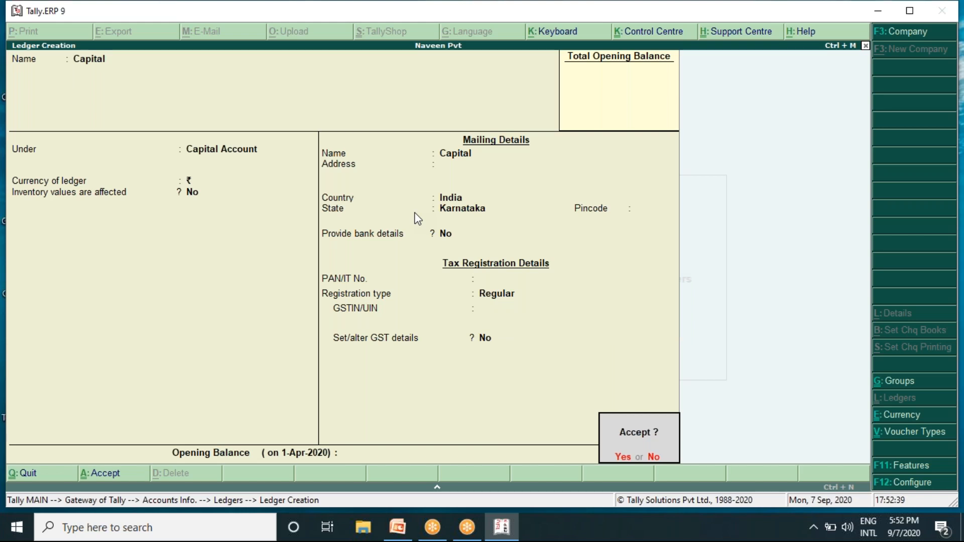
key("Return")
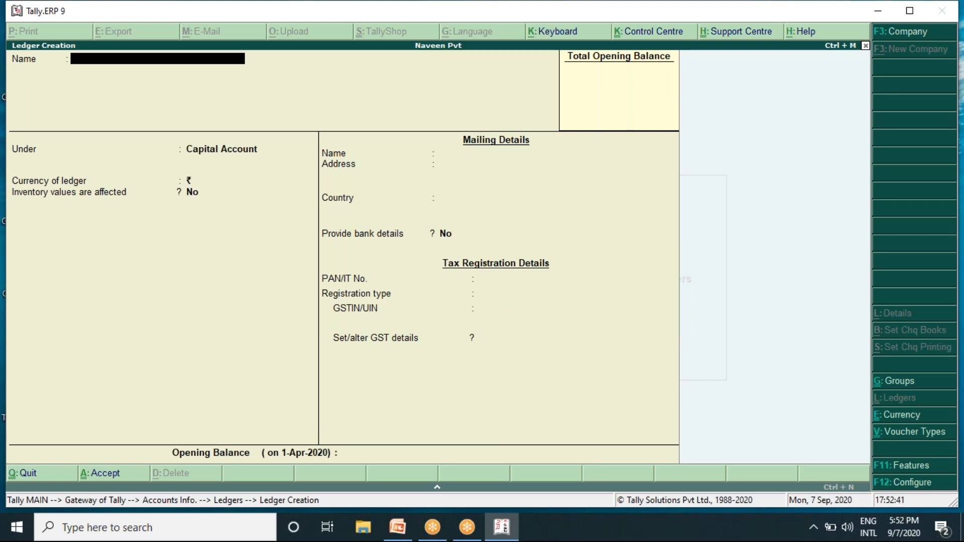
Switch to PowerPoint to check the ledger accounts and their groups on slide 38, and return to Tally.ERP 9.
left_click(410, 533)
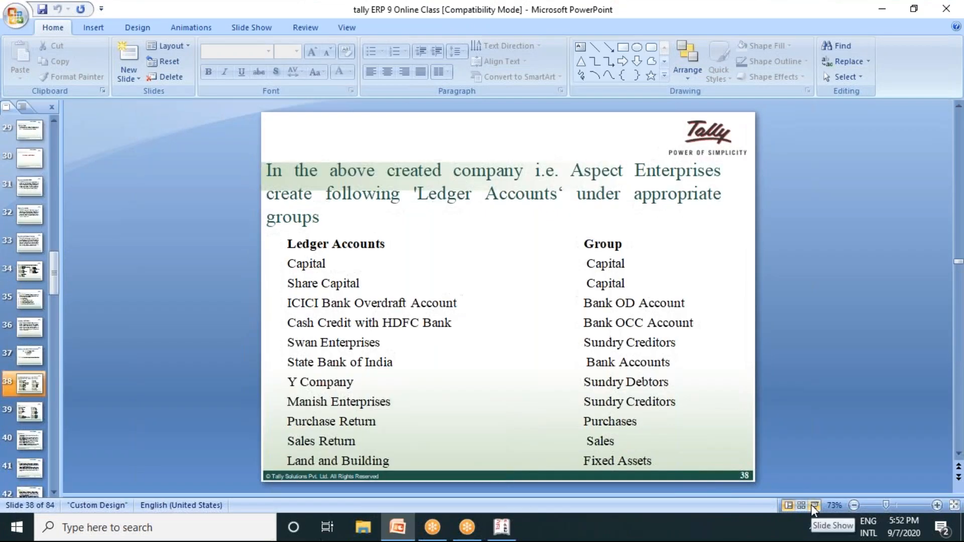
left_click(796, 511)
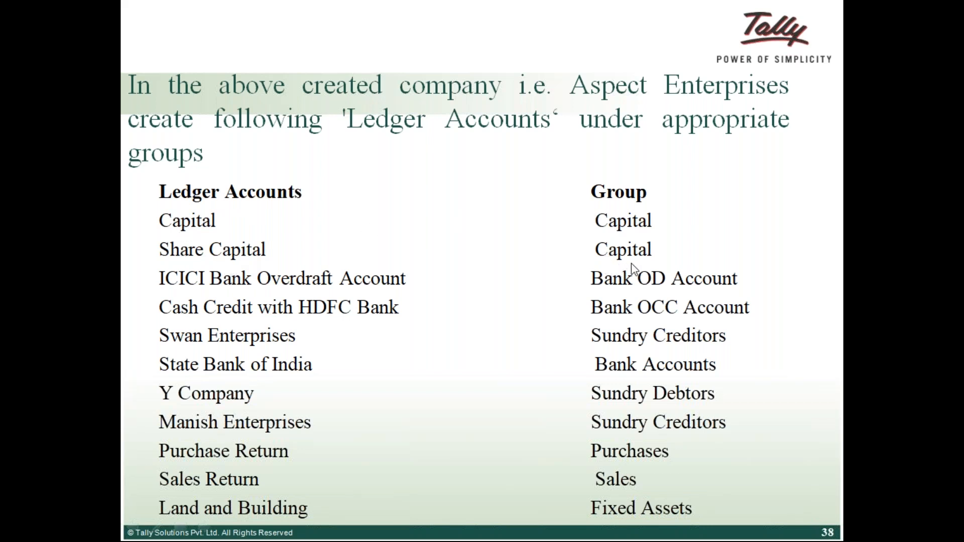
key("Escape")
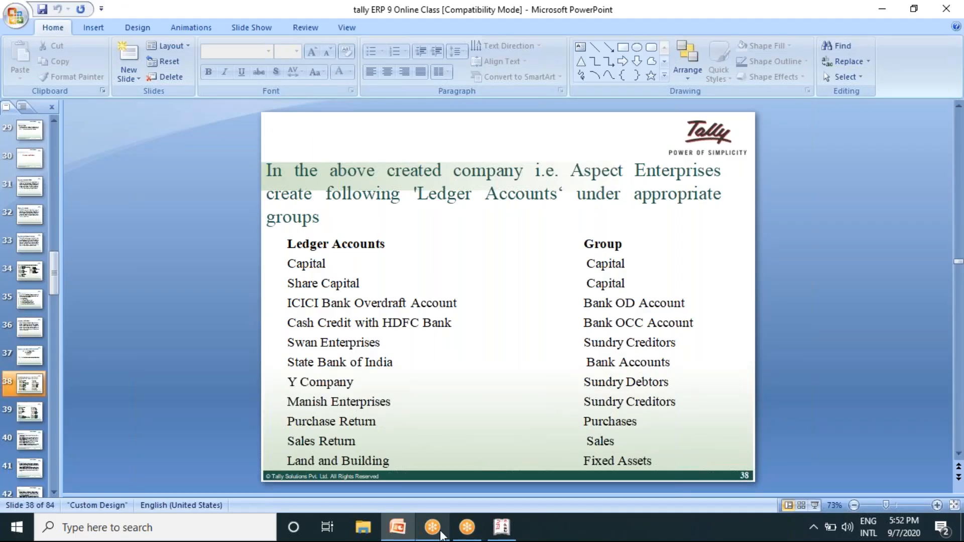
left_click(496, 533)
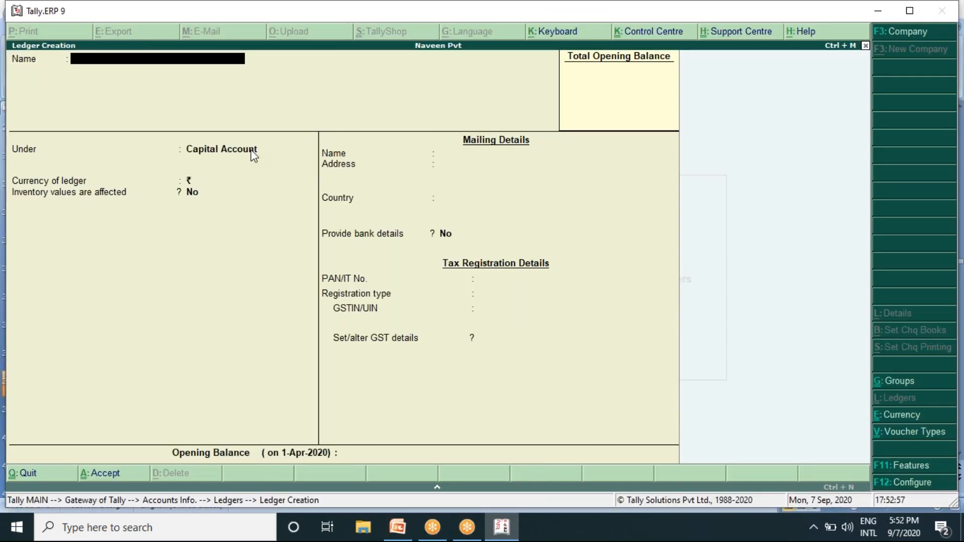
Name the new ledger Share Capital and place it under the Capital Account group.
type("Share Capital")
key("Return")
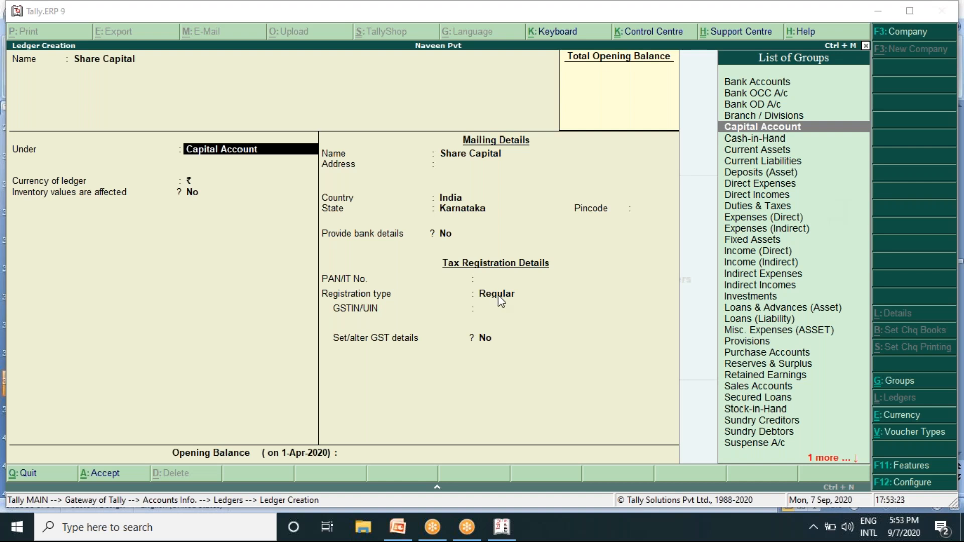
left_click(297, 243)
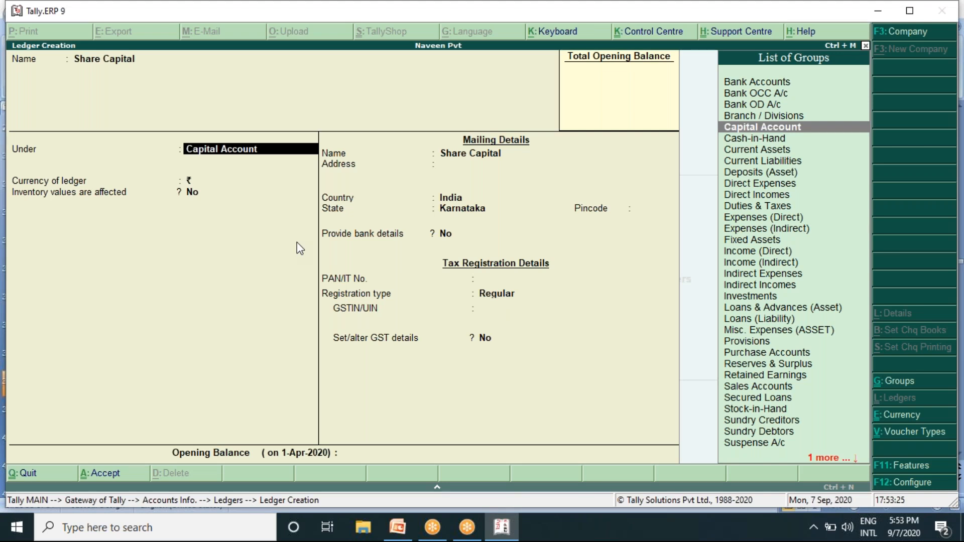
key("Return")
Save the Share Capital ledger with default mailing and tax details and a blank opening balance.
key("Return")
key("Return")
key("Return")
key("Return")
key("Return")
key("Return")
key("Return")
key("Return")
key("Return")
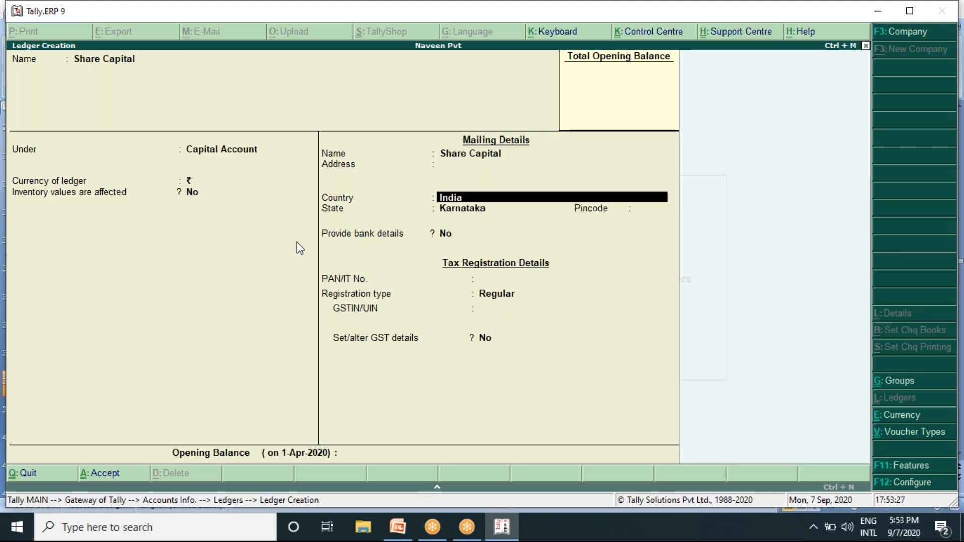
key("Return")
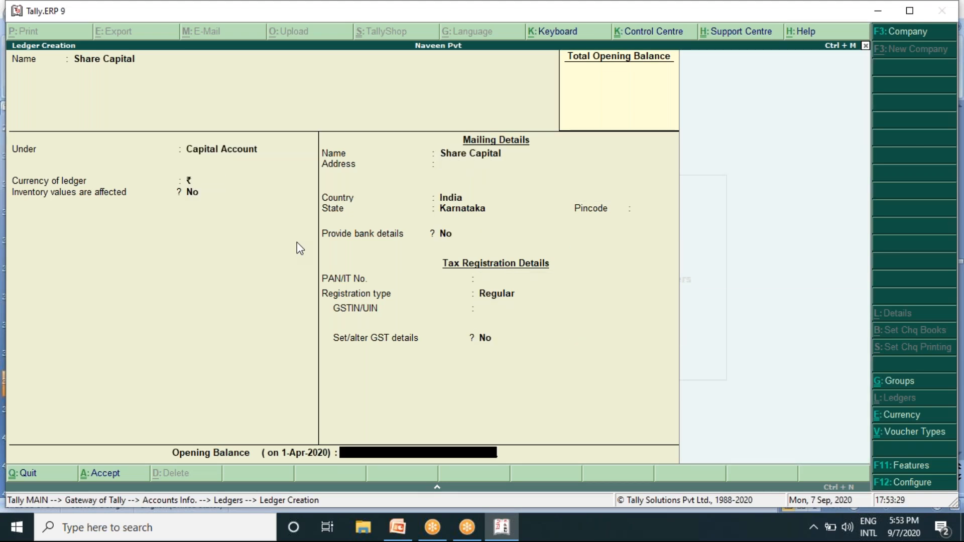
key("Return")
key("Return")
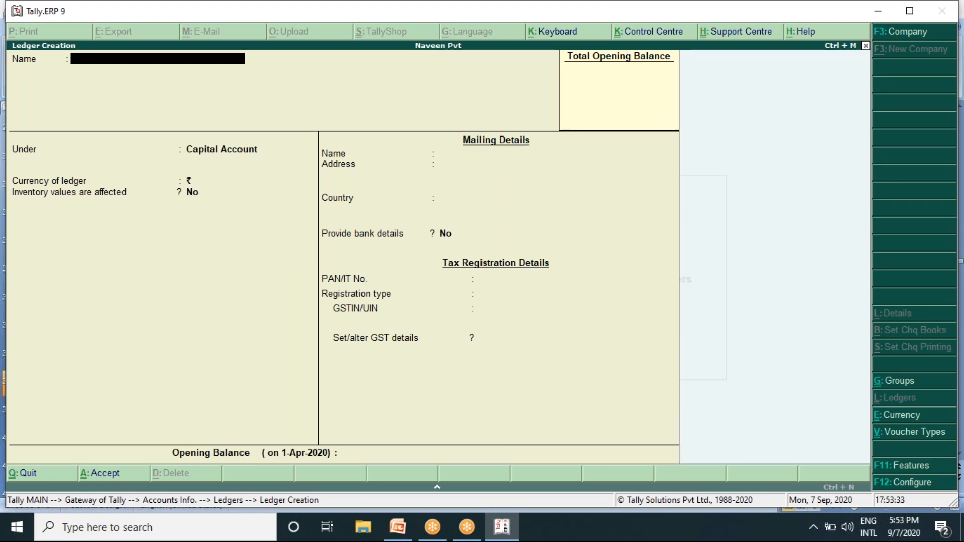
Name the new ledger ICICI Bank Overdraft A/C and place it under the Bank OD A/c group.
type("ICICI Bank Overdr")
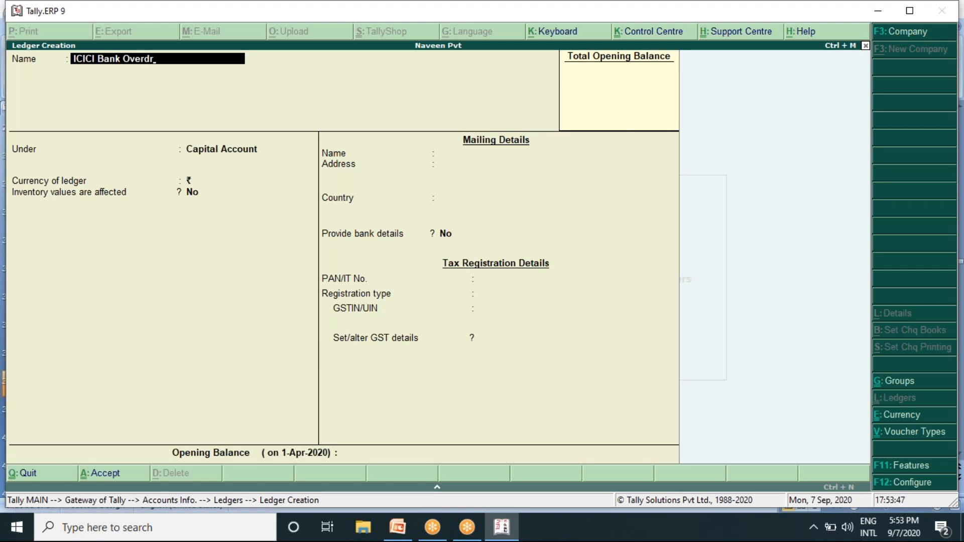
type("aft A/C")
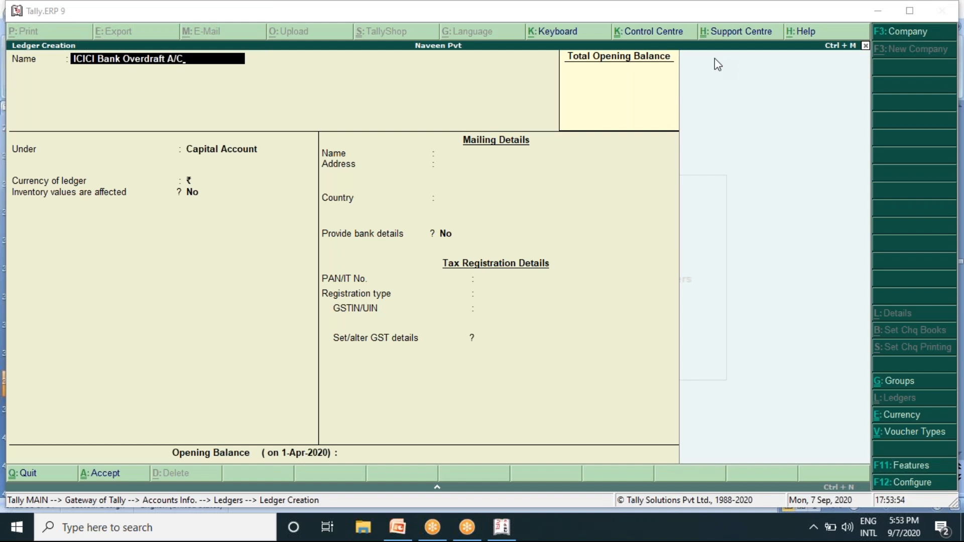
left_click(445, 66)
key("Return")
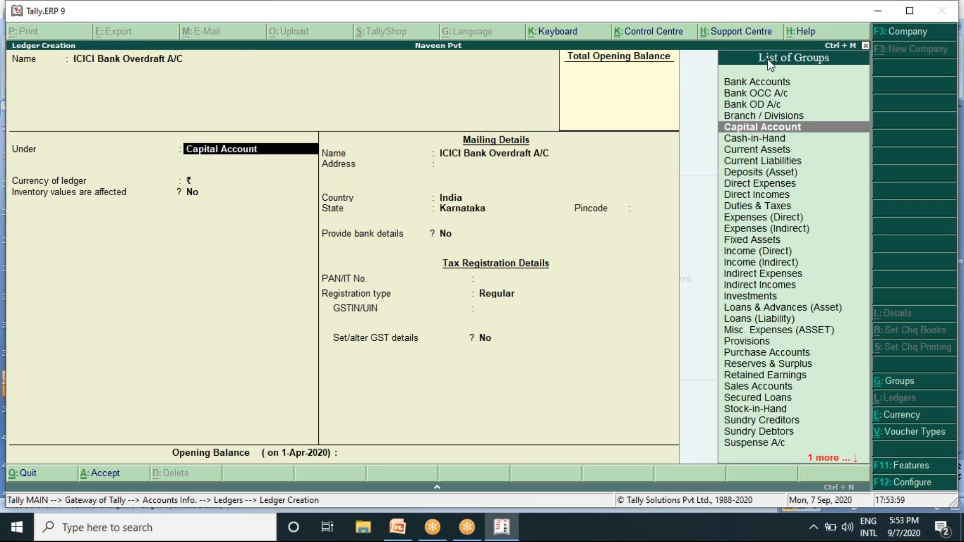
left_click(751, 106)
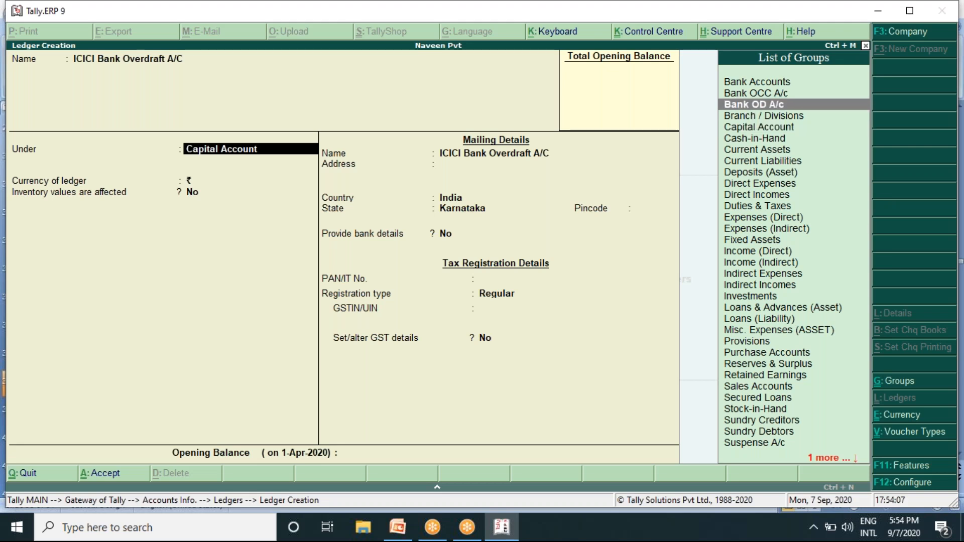
key("Return")
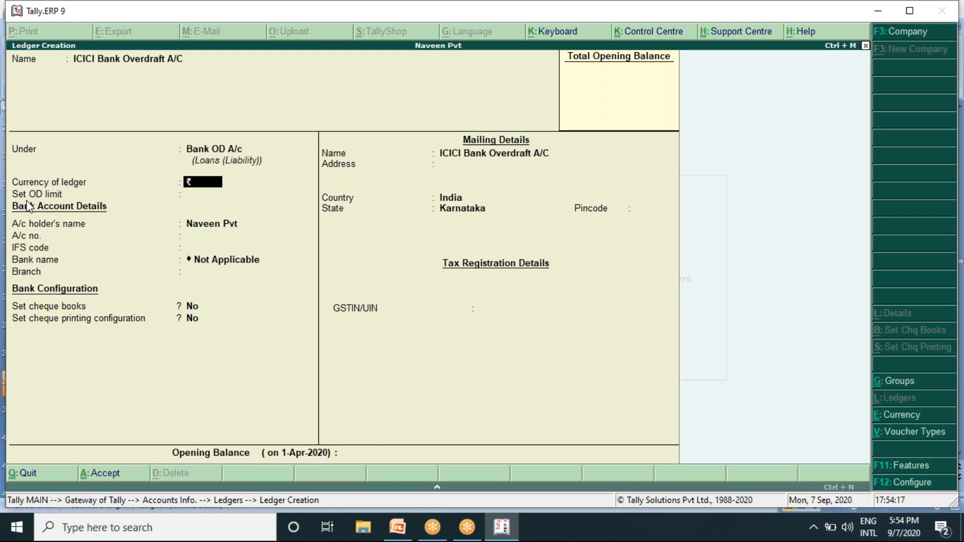
Save the ICICI Bank Overdraft A/C ledger with default bank, mailing and tax details, no OD limit and a blank opening balance.
key("Return")
key("Return")
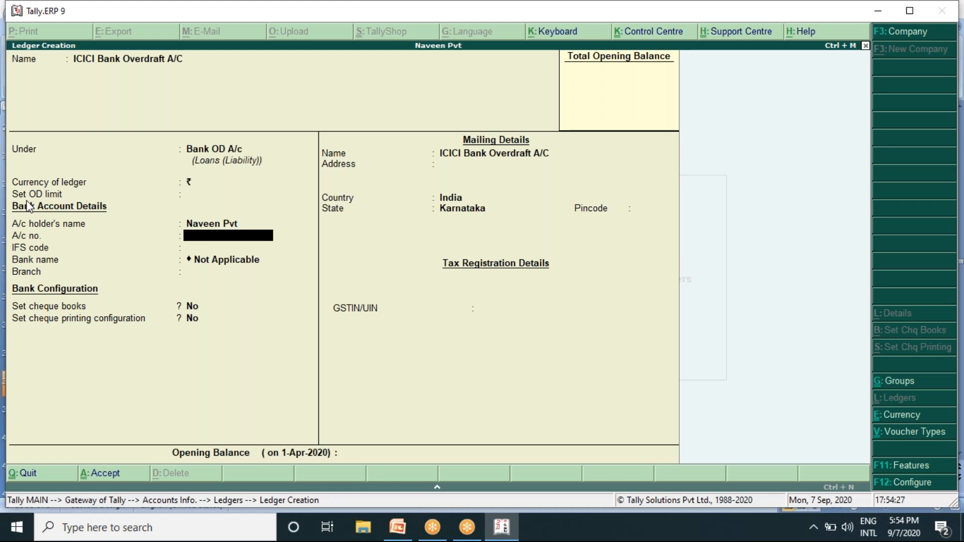
key("Return")
key("Return")
key("Return")
key("Return")
key("Return")
key("Return")
key("Return")
key("Return")
key("Return")
key("Return")
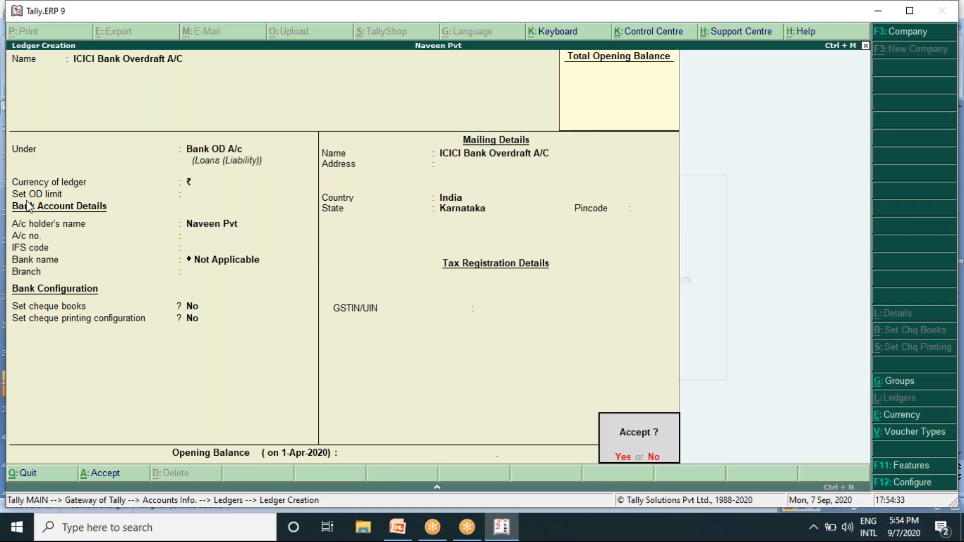
key("Return")
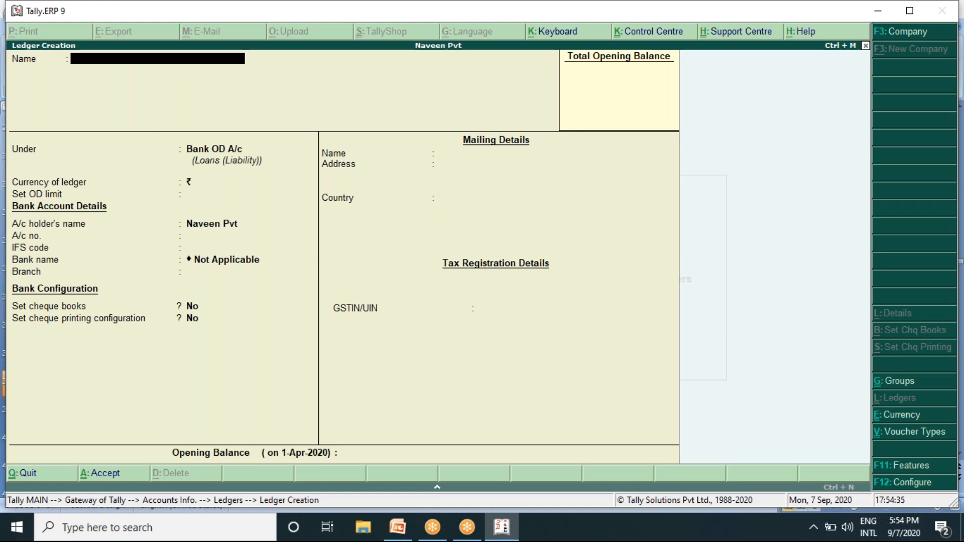
Name the next new ledger Cash Credit with HDFC Bank.
type("Cash")
type(" Cr")
type("ed")
type("it with")
type(" HDFC")
type(" BAnk")
key("BackSpace")
key("BackSpace")
key("BackSpace")
type("ab")
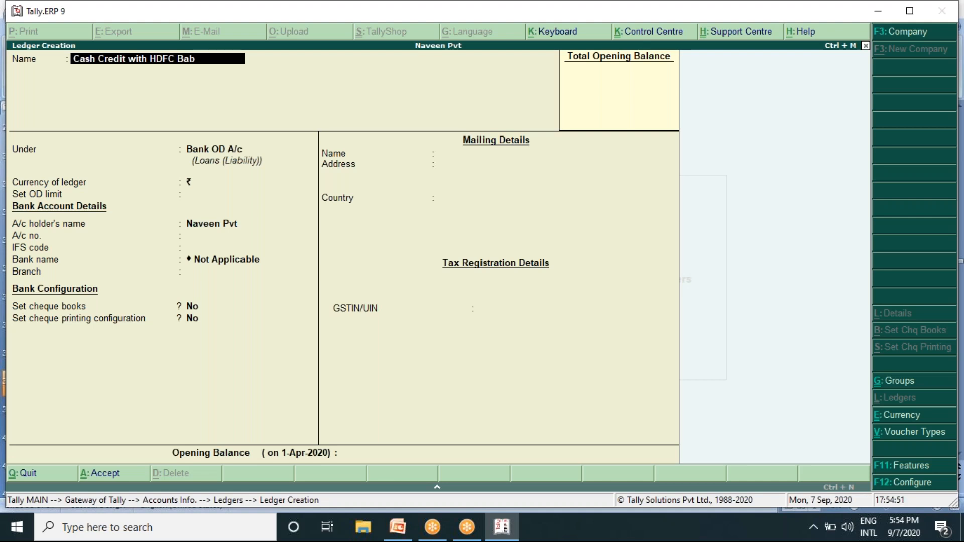
key("BackSpace")
type("nk")
key("Return")
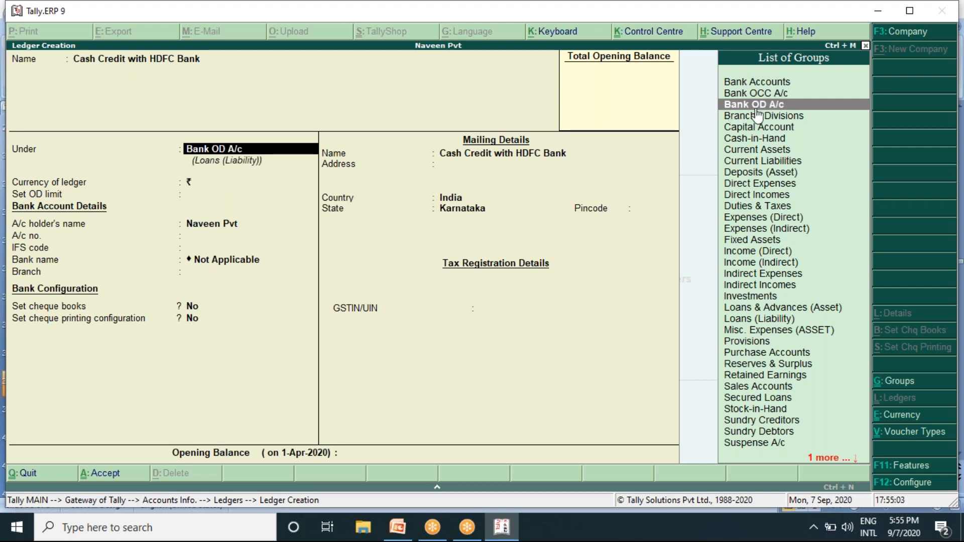
Switch to PowerPoint to check the group for the HDFC cash credit ledger on slide 38, and return to Tally.ERP 9.
left_click(397, 527)
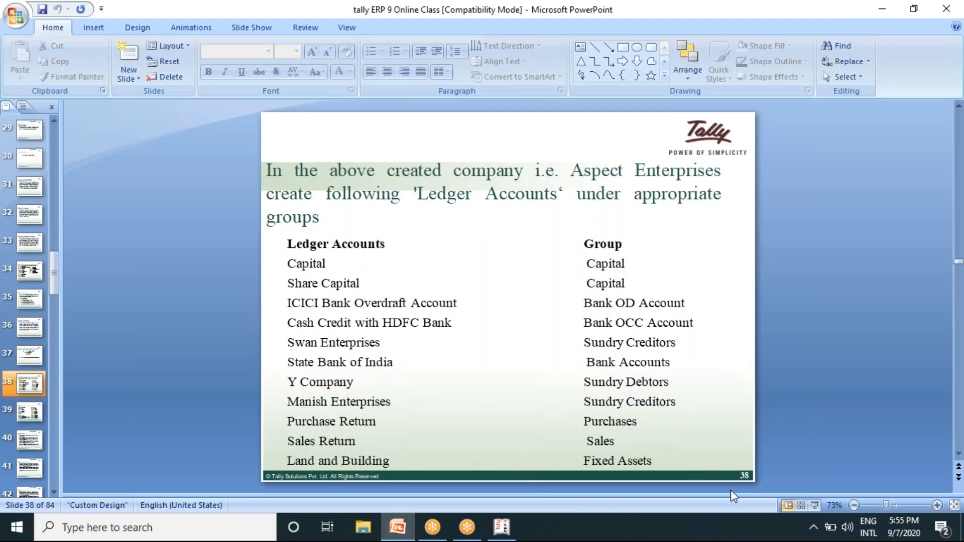
left_click(816, 505)
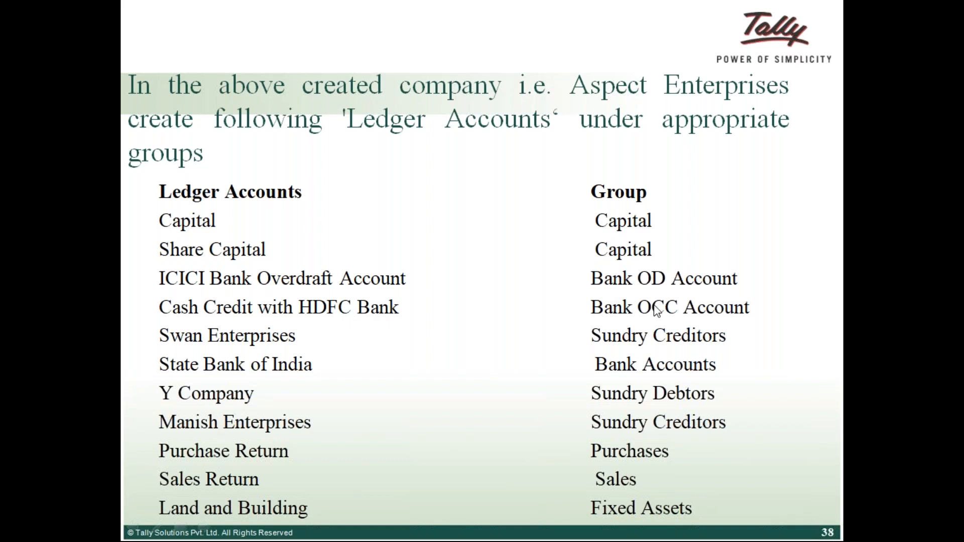
key("Escape")
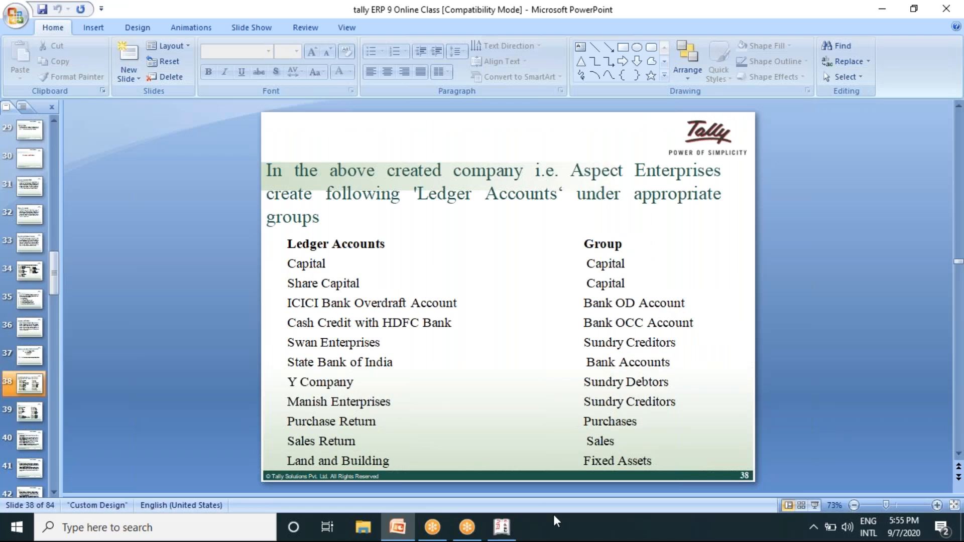
left_click(497, 534)
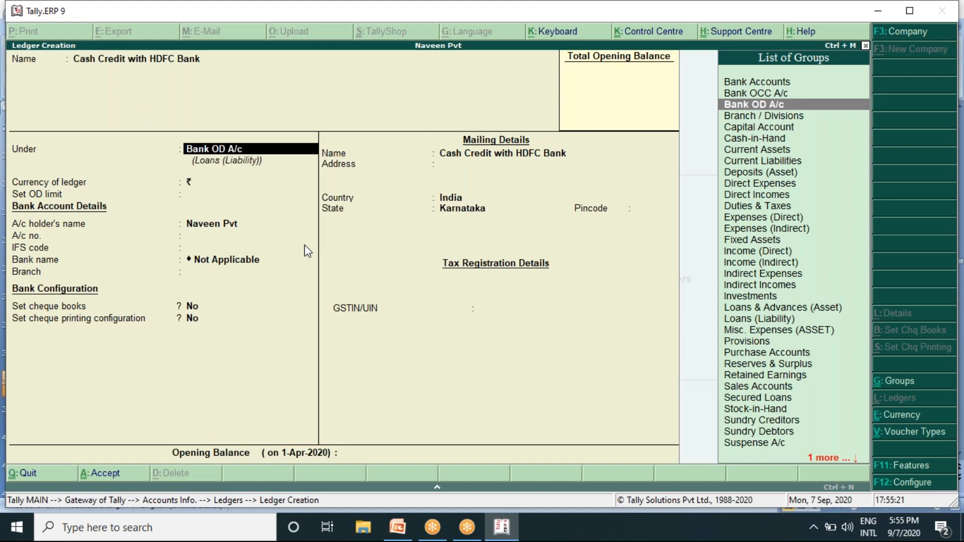
Try to place the Cash Credit with HDFC Bank ledger under the Bank OCC A/c group.
key("Up")
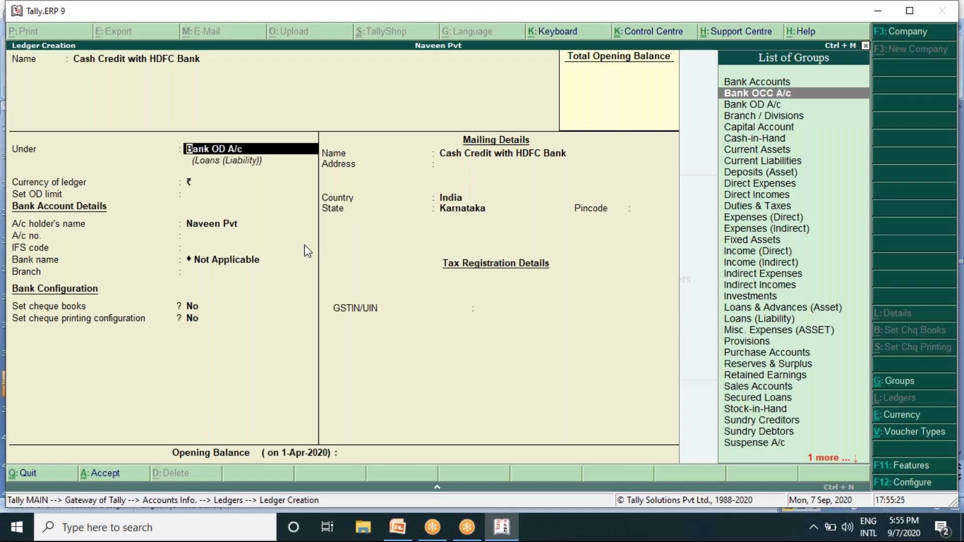
key("Return")
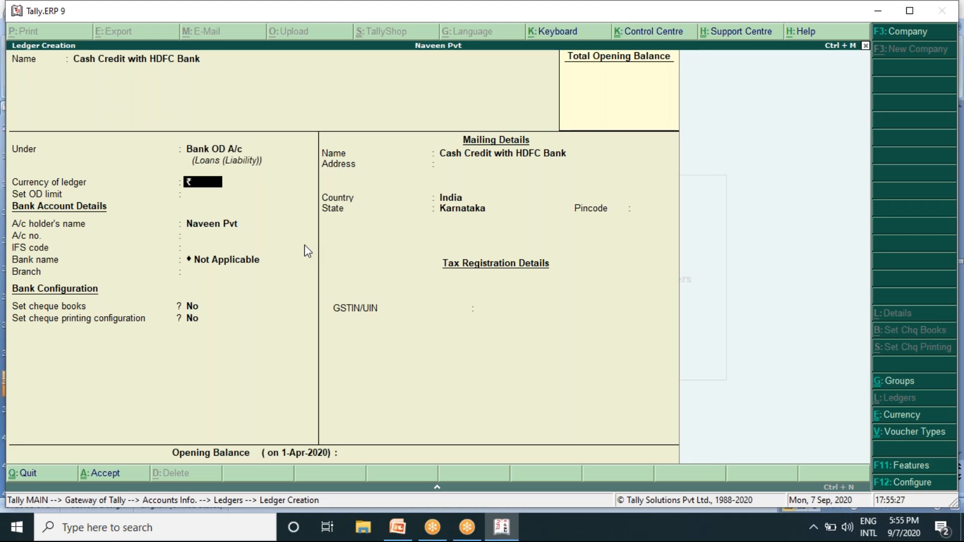
key("BackSpace")
key("Up")
key("Return")
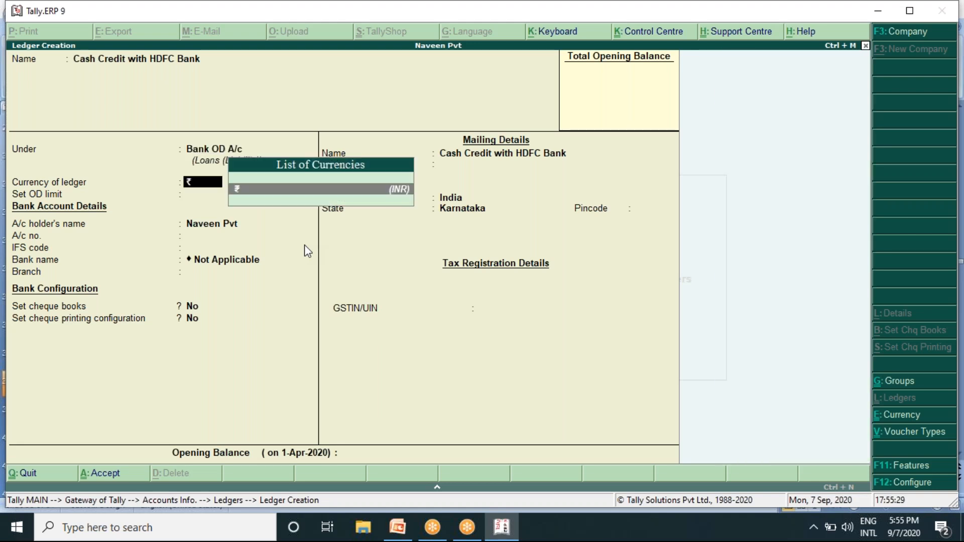
key("BackSpace")
key("BackSpace")
key("Return")
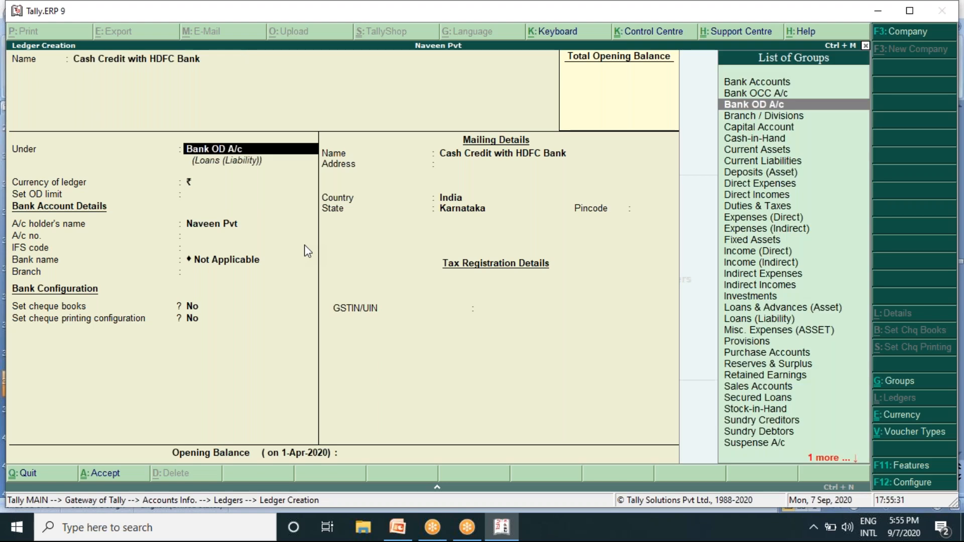
key("Up")
key("Return")
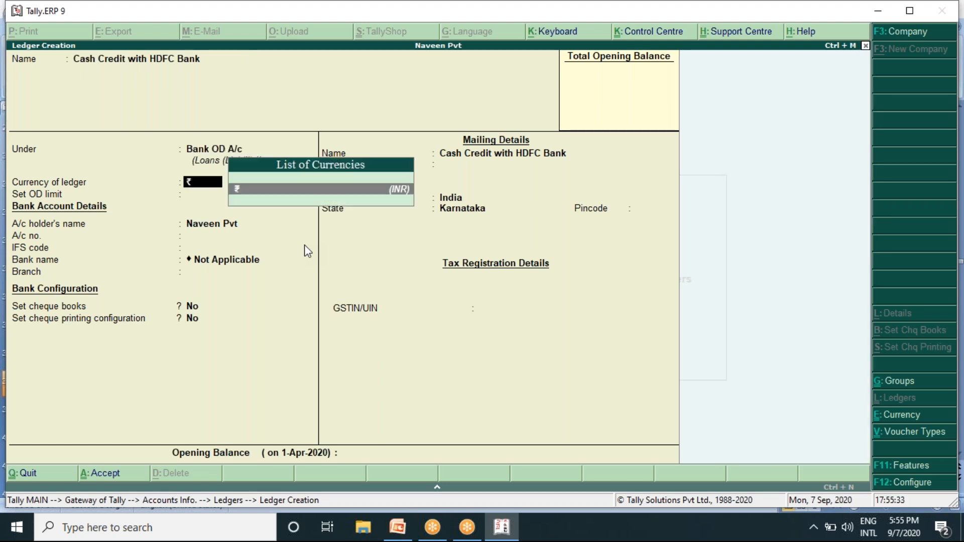
key("BackSpace")
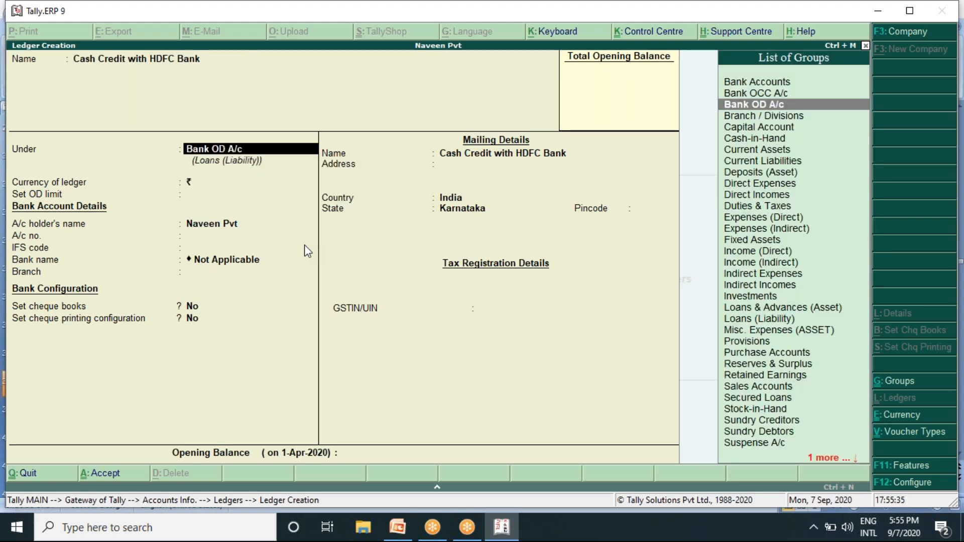
key("BackSpace")
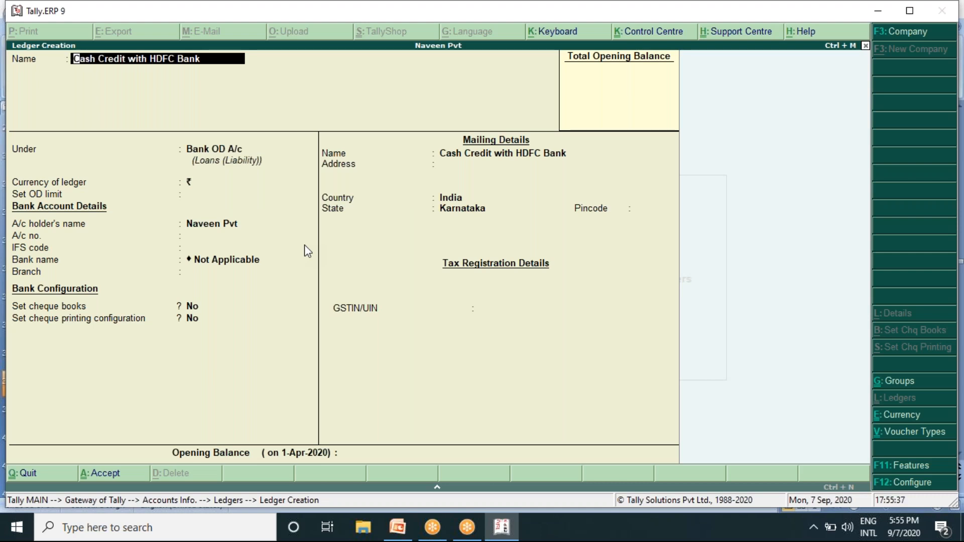
Place the Cash Credit with HDFC Bank ledger under the Bank Accounts group and reopen its group choice.
key("Return")
key("Up")
key("Up")
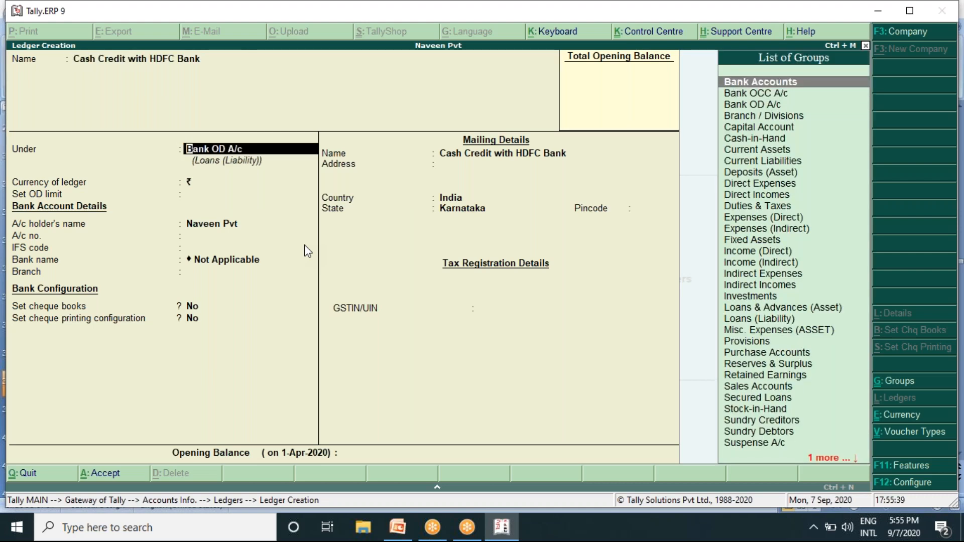
key("Return")
key("BackSpace")
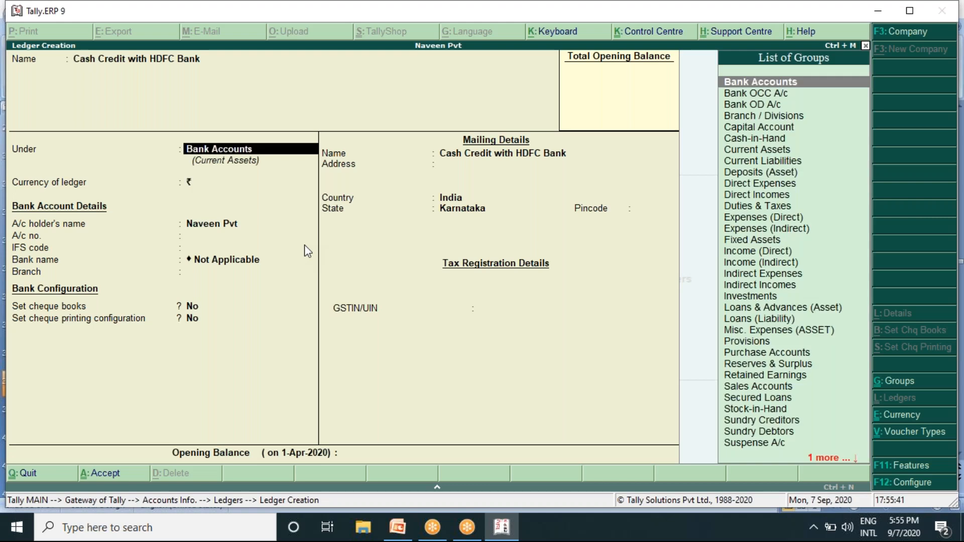
Set the HDFC cash credit ledger's group to Bank OD A/c, leaving its bank and mailing details at their defaults.
key("Down")
key("Down")
key("Return")
key("Return")
key("Return")
key("Return")
key("Return")
key("Return")
key("Return")
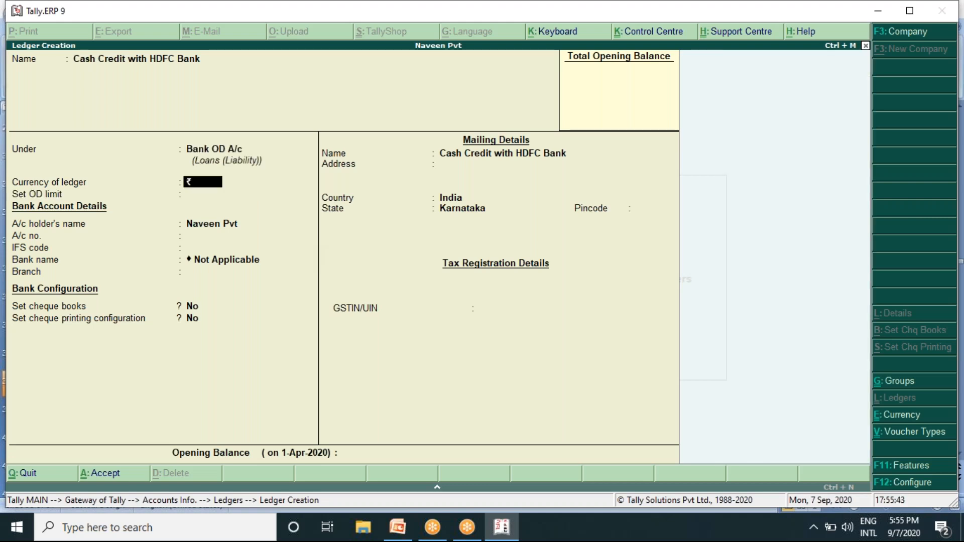
key("Return")
key("Return")
key("Return")
key("Return")
key("Return")
key("Return")
key("Return")
key("Return")
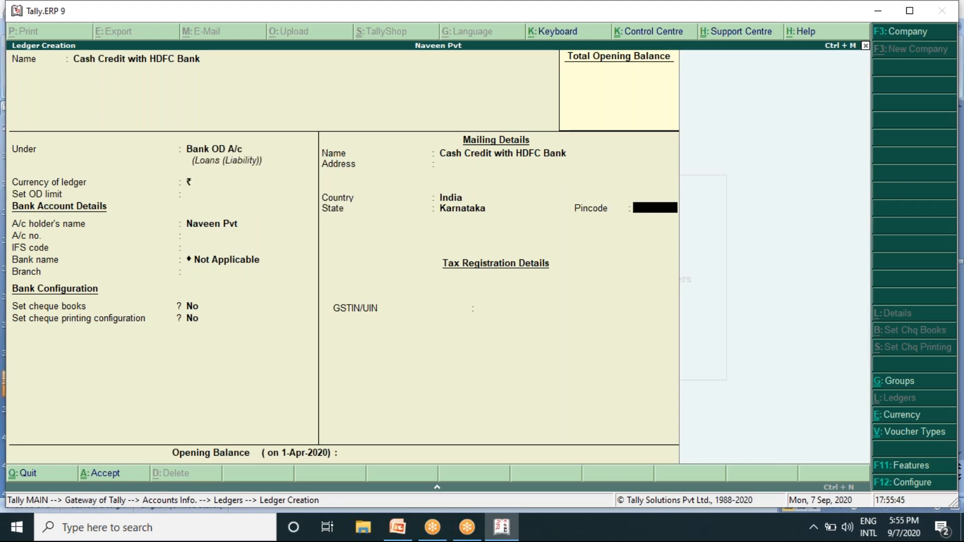
key("Return")
Go back through the HDFC cash credit ledger's details to reopen its group choice.
key("BackSpace")
key("BackSpace")
key("BackSpace")
key("BackSpace")
key("BackSpace")
key("BackSpace")
key("BackSpace")
key("BackSpace")
key("BackSpace")
key("BackSpace")
key("BackSpace")
key("BackSpace")
key("BackSpace")
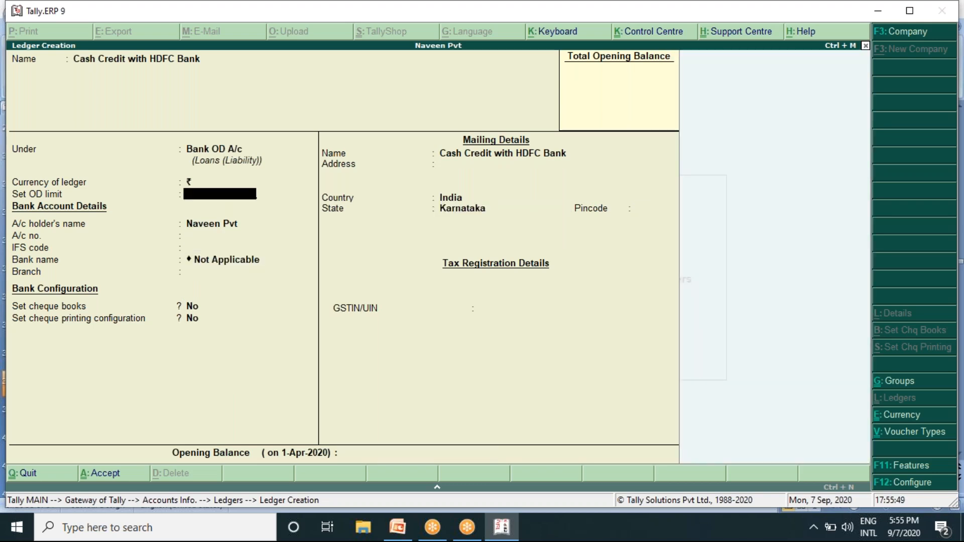
key("Up")
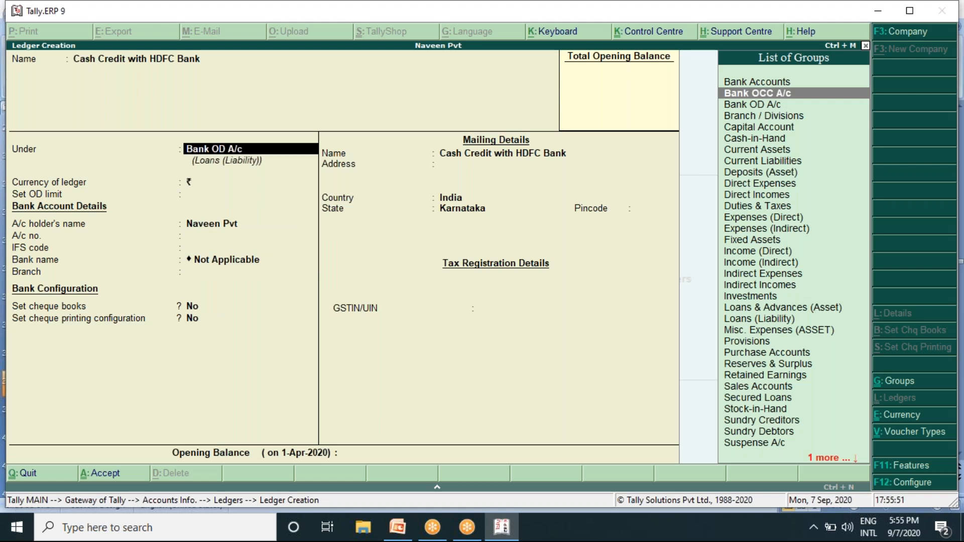
Save the Cash Credit with HDFC Bank ledger under Bank OD A/c with default details and a blank opening balance.
key("Down")
key("Return")
key("Return")
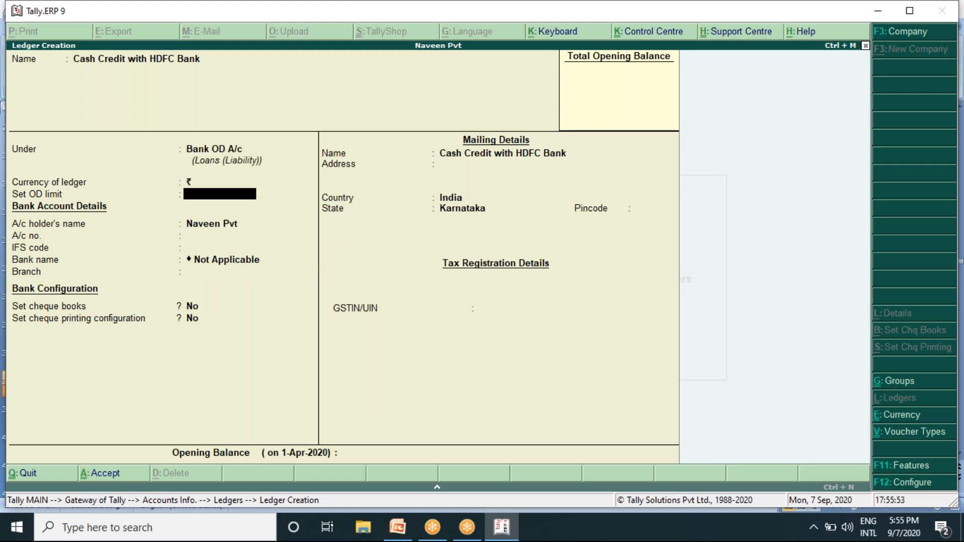
key("Return")
key("Return")
key("Return")
key("Return")
key("Return")
key("Return")
key("Return")
key("Return")
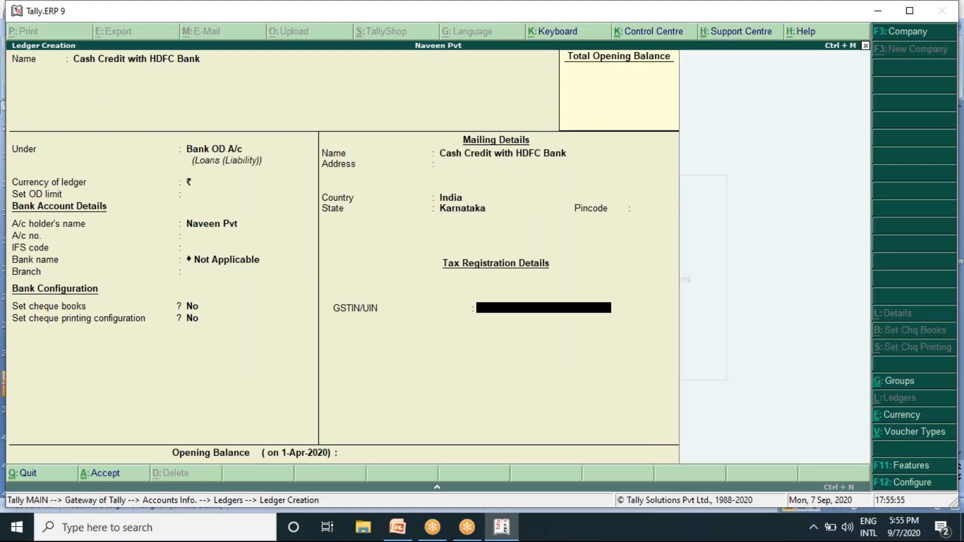
key("Return")
key("Return")
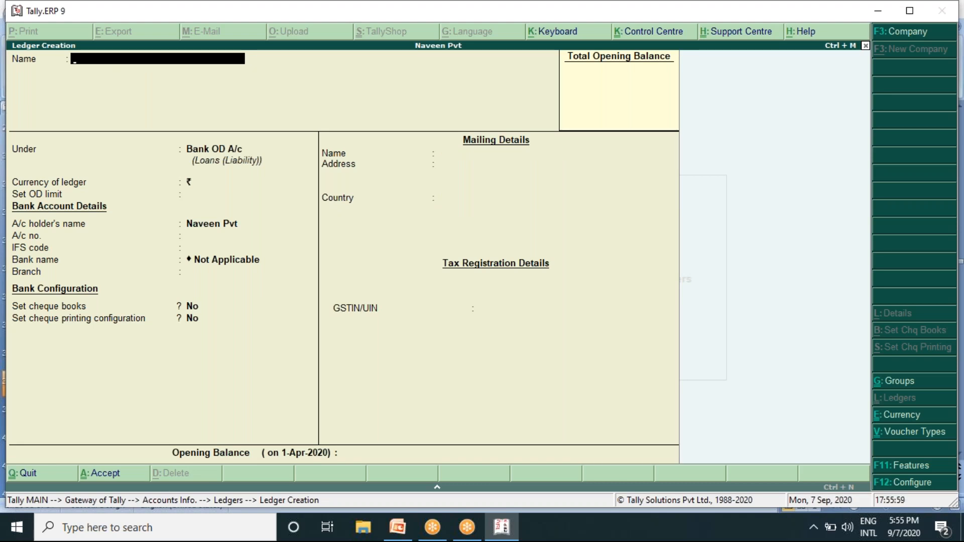
Name the new ledger SBI Bank and place it under the Bank Accounts group.
type("SBI Bank")
key("Return")
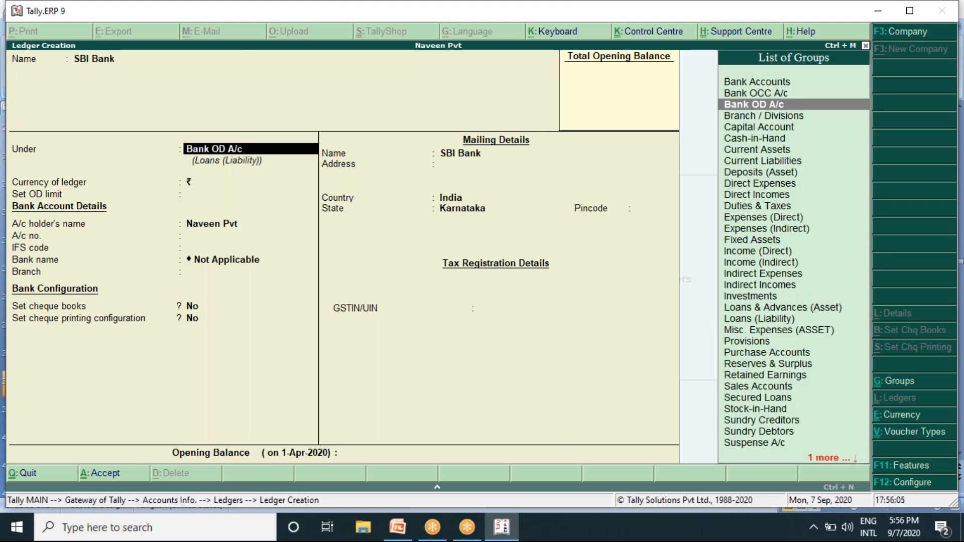
key("Up")
key("Up")
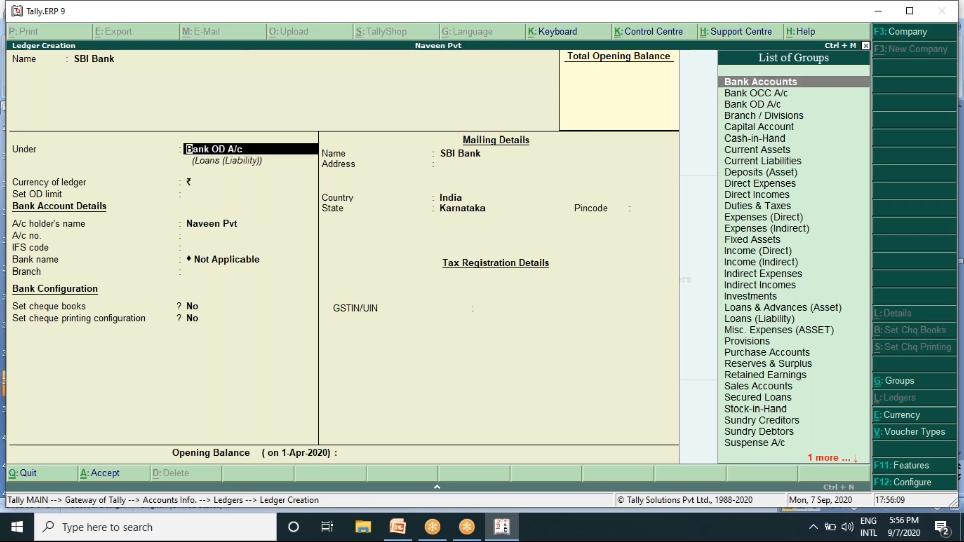
key("Return")
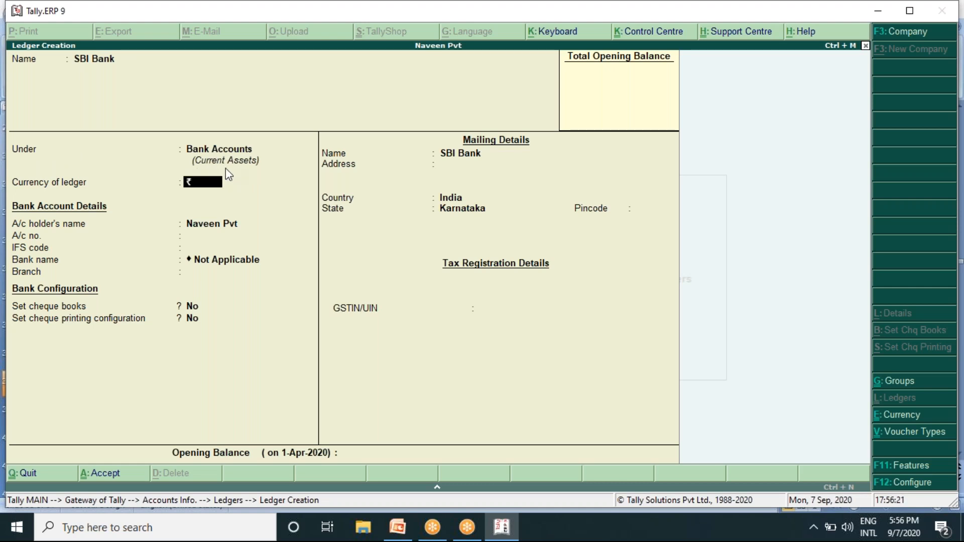
Save the SBI Bank ledger with its bank, mailing and tax details at their defaults and a blank opening balance.
key("Return")
key("Return")
key("Return")
key("Return")
key("Return")
key("Return")
key("Return")
key("Return")
key("Return")
key("Return")
key("Return")
key("Return")
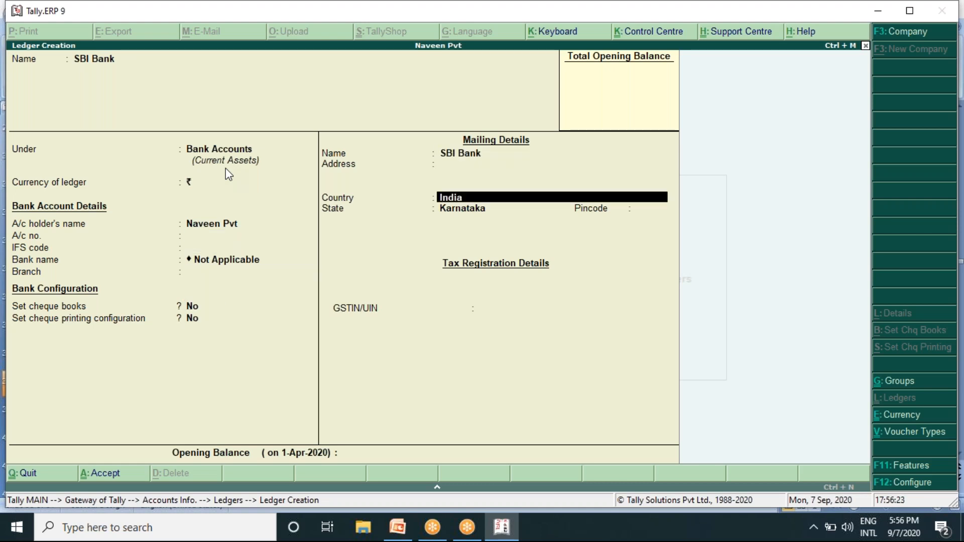
key("Return")
key("Return")
key("Return")
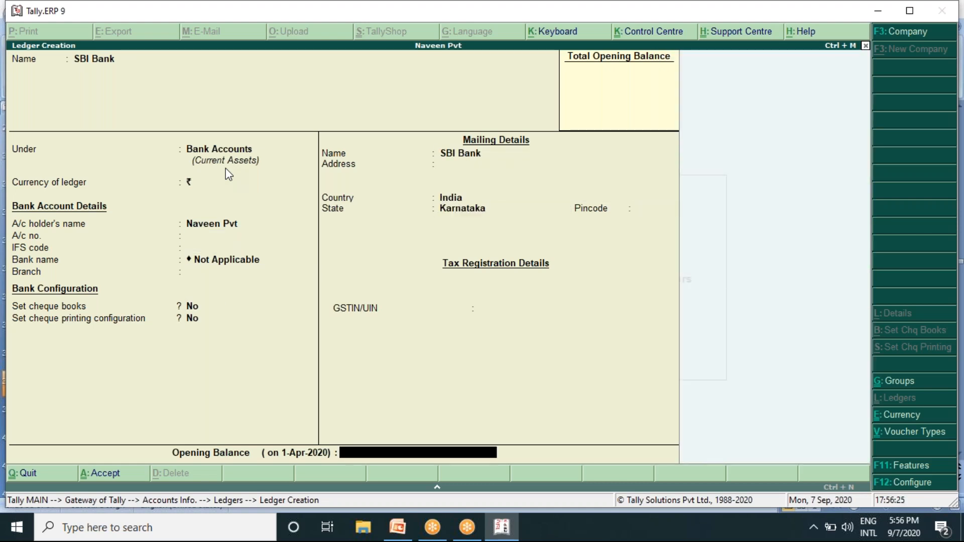
key("Return")
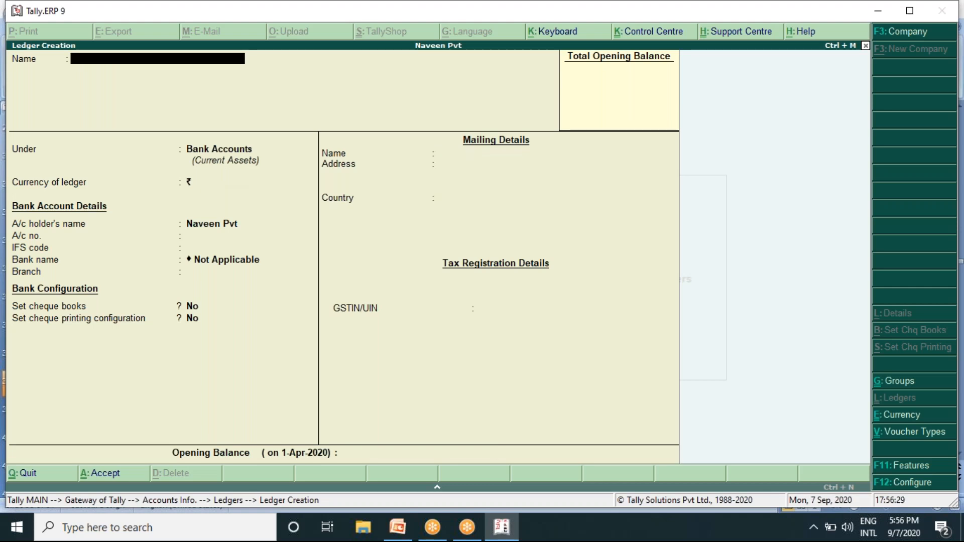
Name the new ledger Manish Enterprises and place it under the Sundry Creditors group.
type("Manish Enterprises")
key("Return")
key("Return")
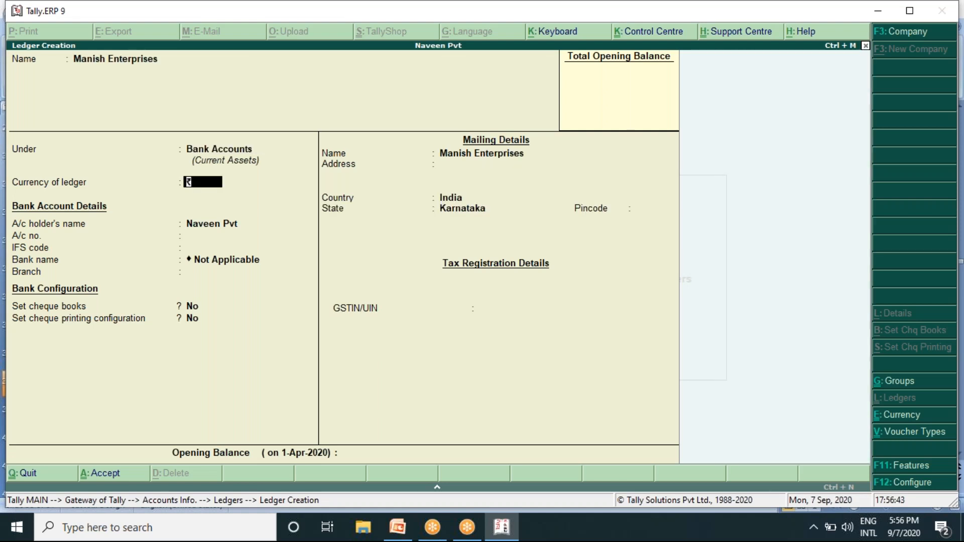
key("BackSpace")
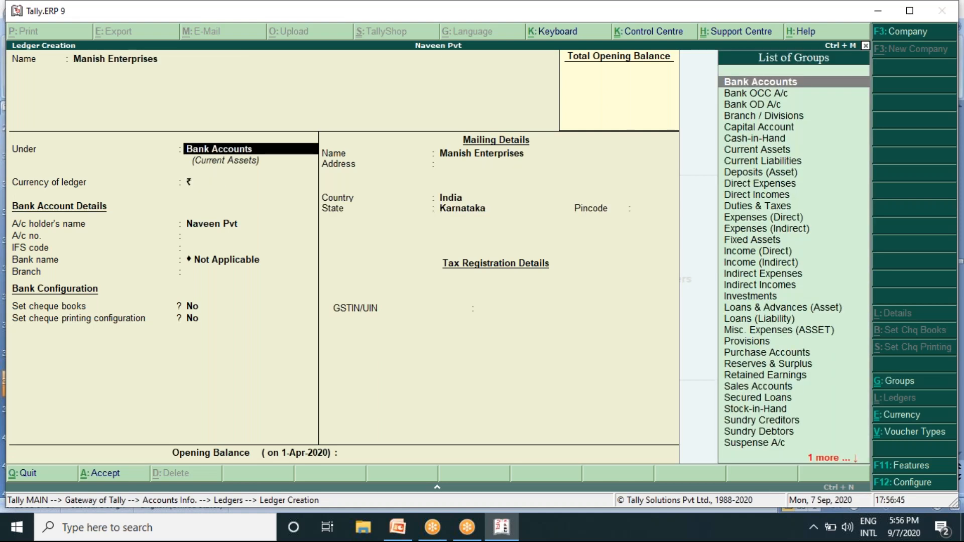
type("Su")
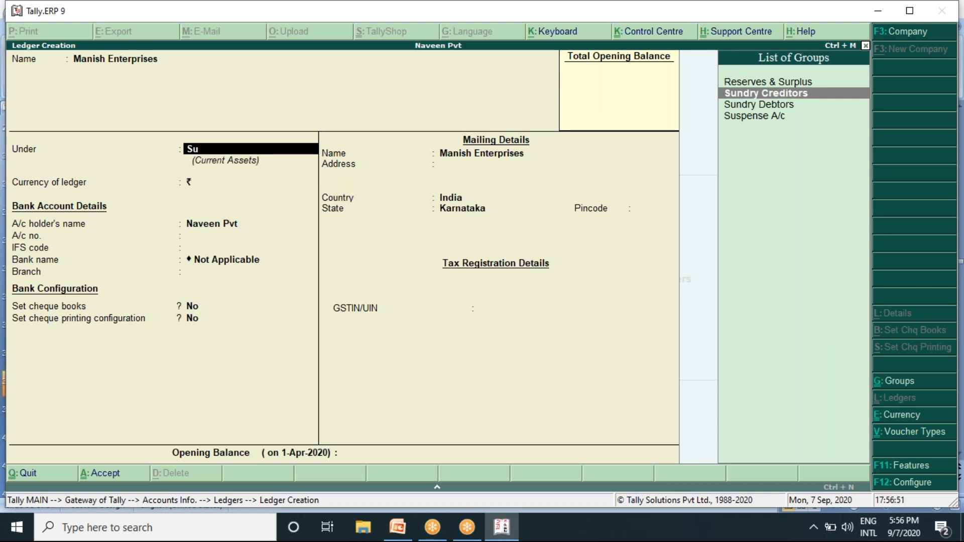
key("Return")
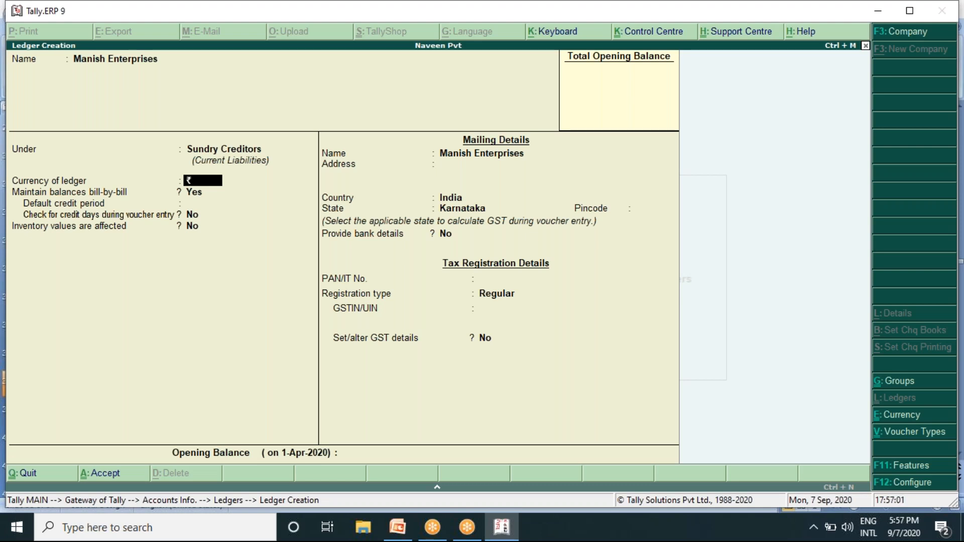
Save the Manish Enterprises ledger with default bill-by-bill, mailing and tax details and a blank opening balance.
key("Return")
key("Return")
key("Return")
key("Return")
key("Return")
key("Return")
key("Return")
key("Return")
key("Return")
key("Return")
key("Return")
key("Return")
key("Return")
key("Return")
key("Return")
key("Return")
key("Return")
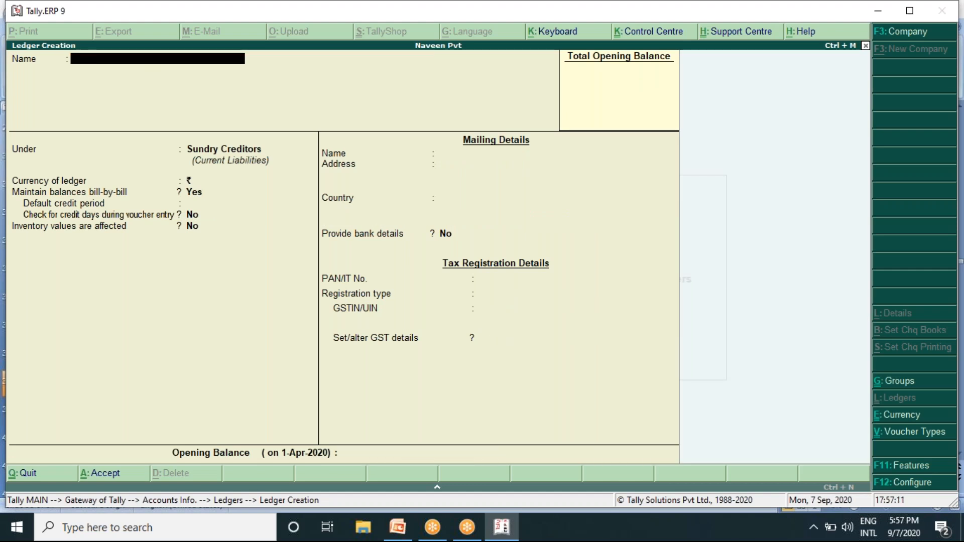
Name the new ledger Y Company and change its group to Sundry Debtors.
type("Y")
type(" Cam")
key("BackSpace")
key("BackSpace")
key("BackSpace")
type("company")
key("Return")
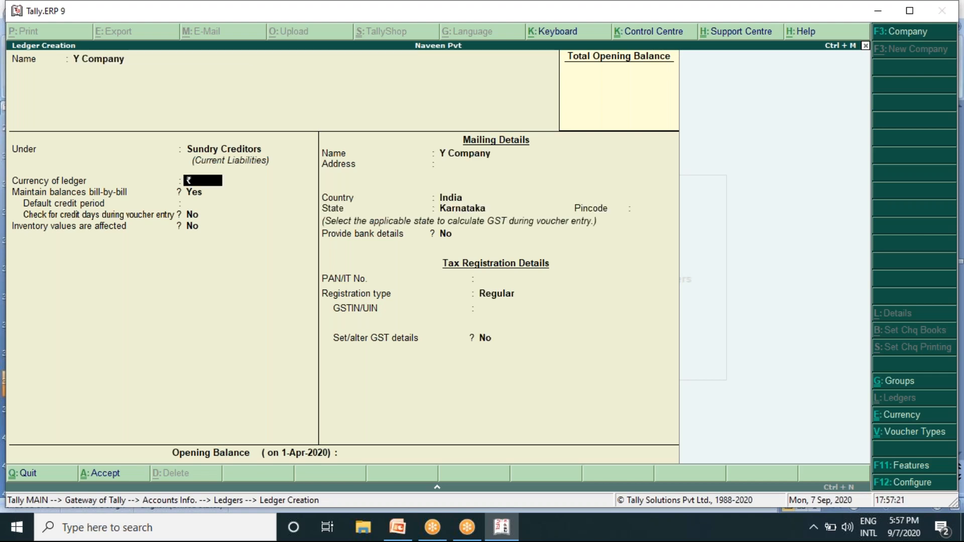
key("BackSpace")
type("Su")
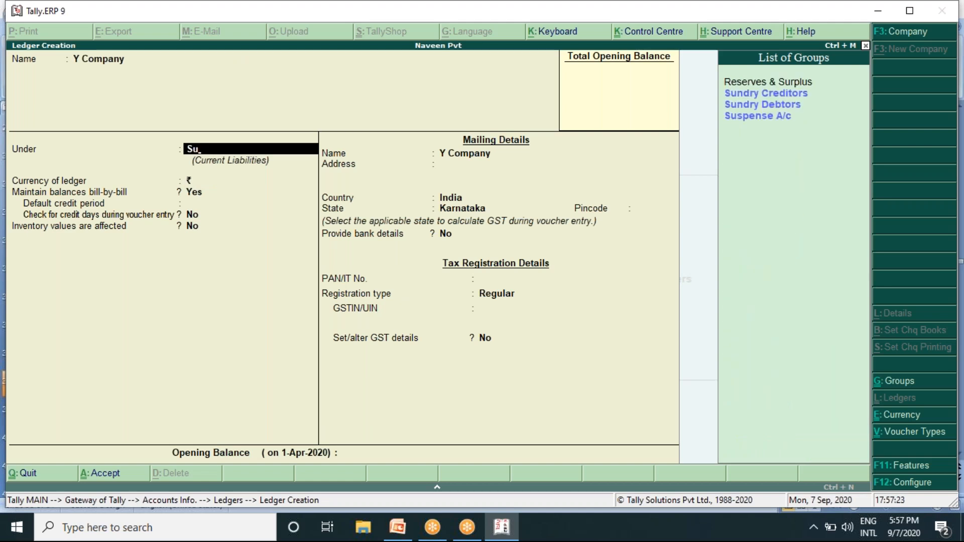
key("Down")
key("Return")
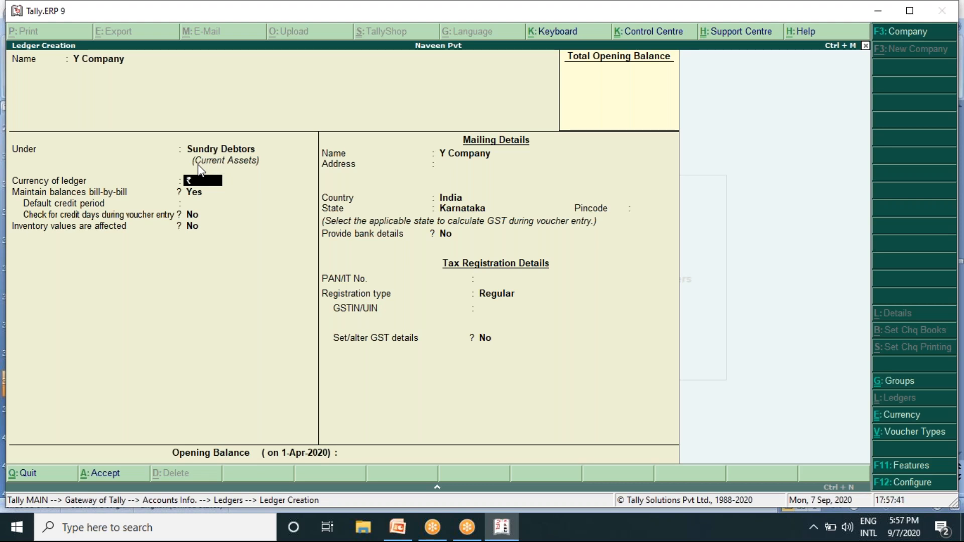
Save the Y Company ledger with its remaining details at their defaults and a blank opening balance.
key("Return")
key("Return")
key("Return")
key("Return")
key("Return")
key("Return")
key("Return")
key("Return")
key("Return")
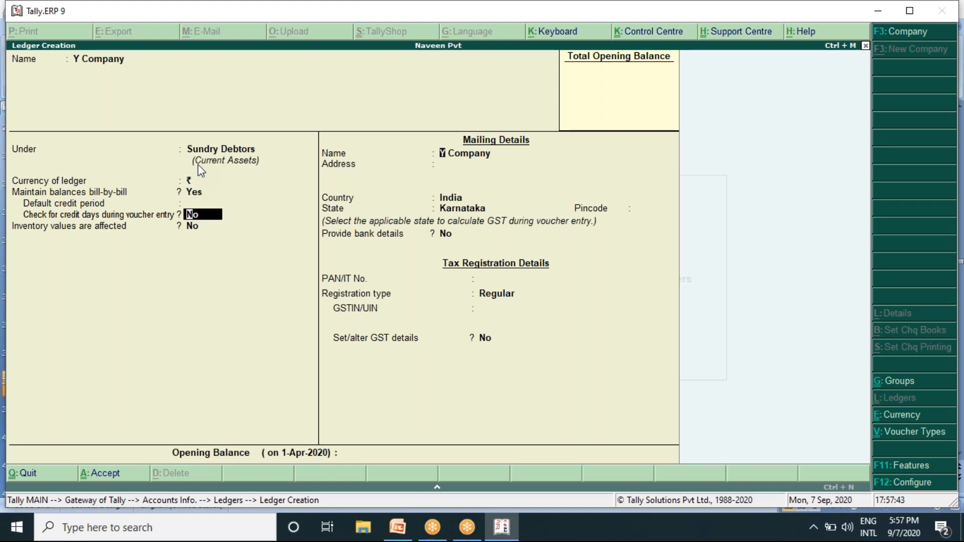
key("Return")
key("Return")
key("Return")
key("Return")
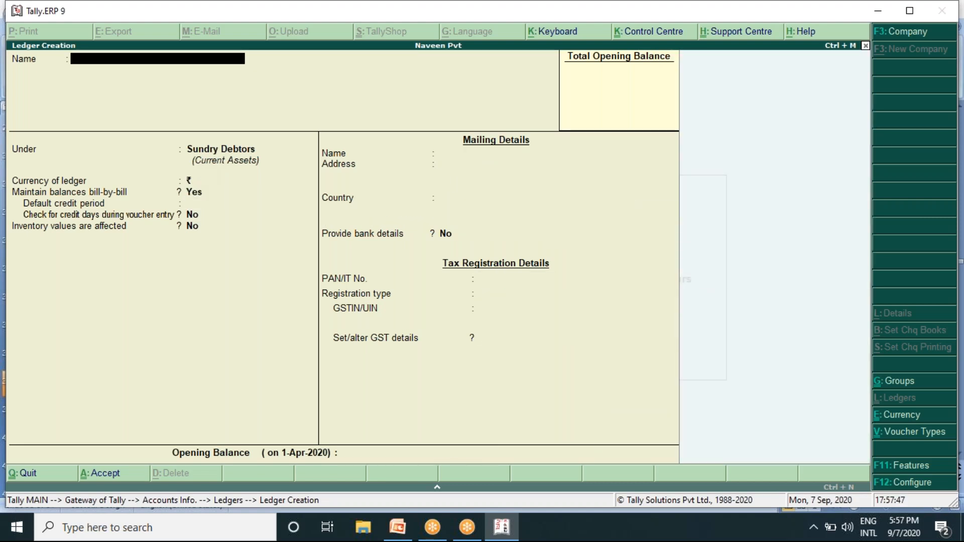
Name the new ledger Sales Return and place it under the Sales Accounts group.
type("Sales Return")
key("Return")
key("BackSpace")
type("S")
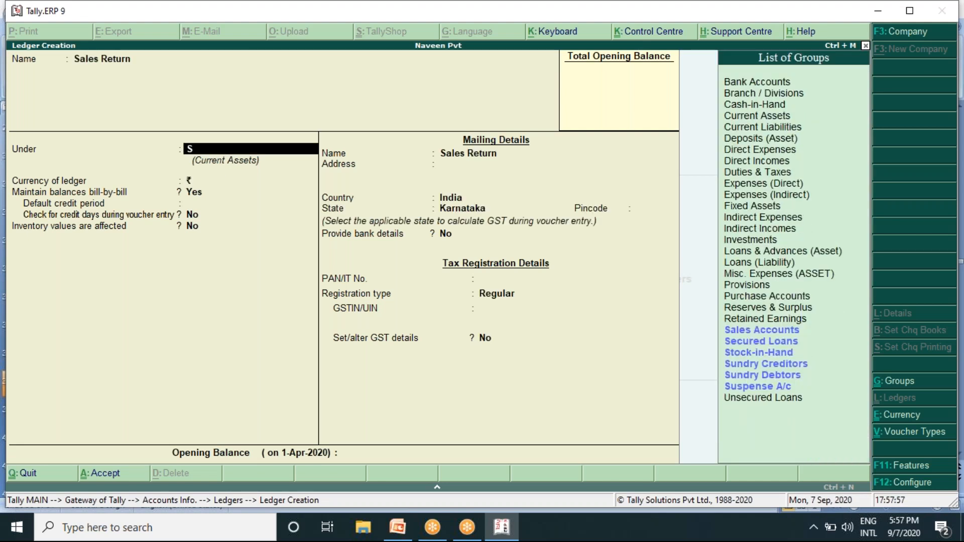
key("Down")
key("Down")
key("Down")
key("Down")
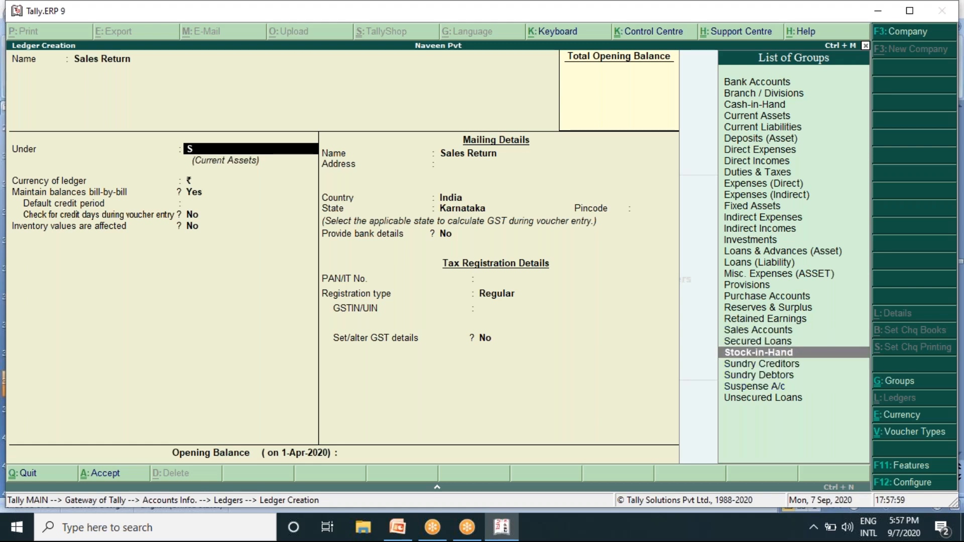
key("Up")
key("Up")
key("Up")
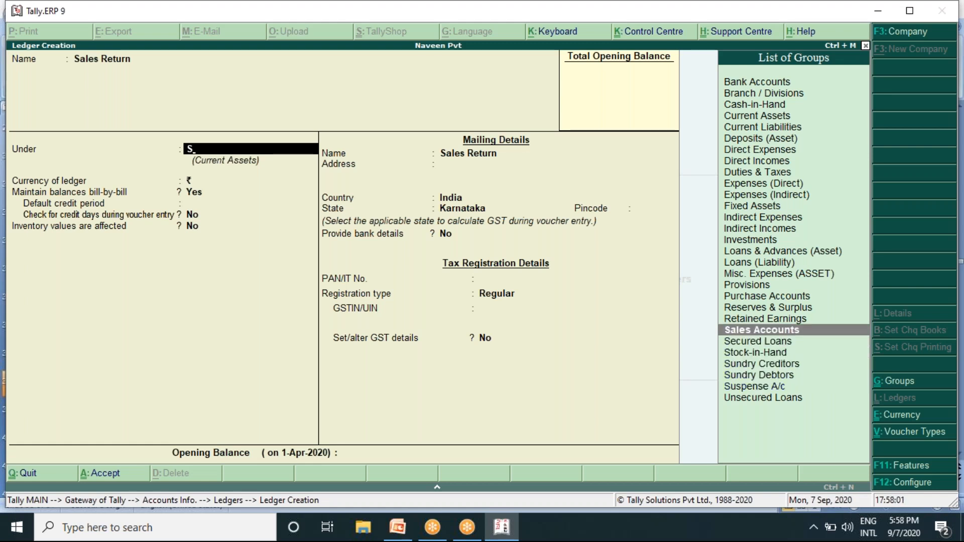
key("Return")
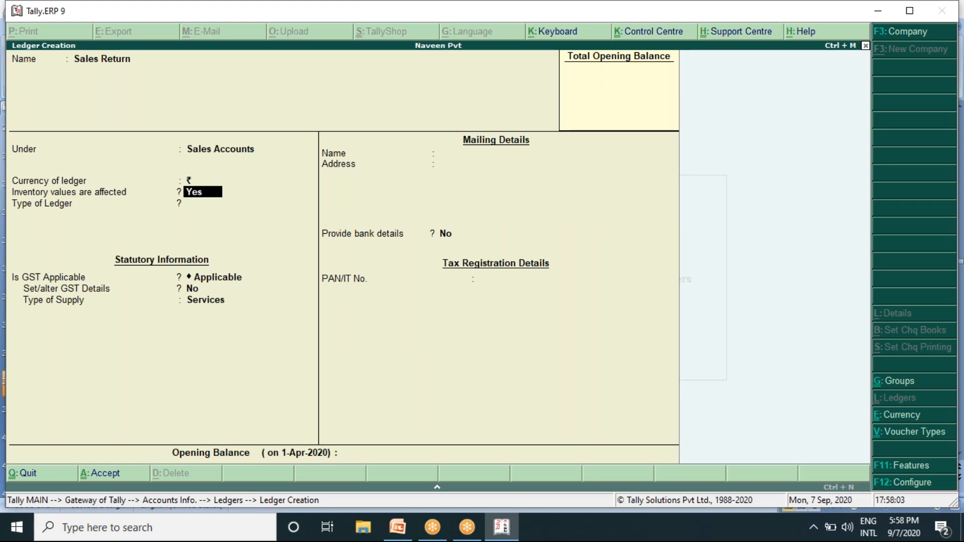
Save the Sales Return ledger with its inventory and GST details at their defaults.
key("Return")
key("Return")
key("Return")
key("Return")
key("Return")
key("Return")
key("Return")
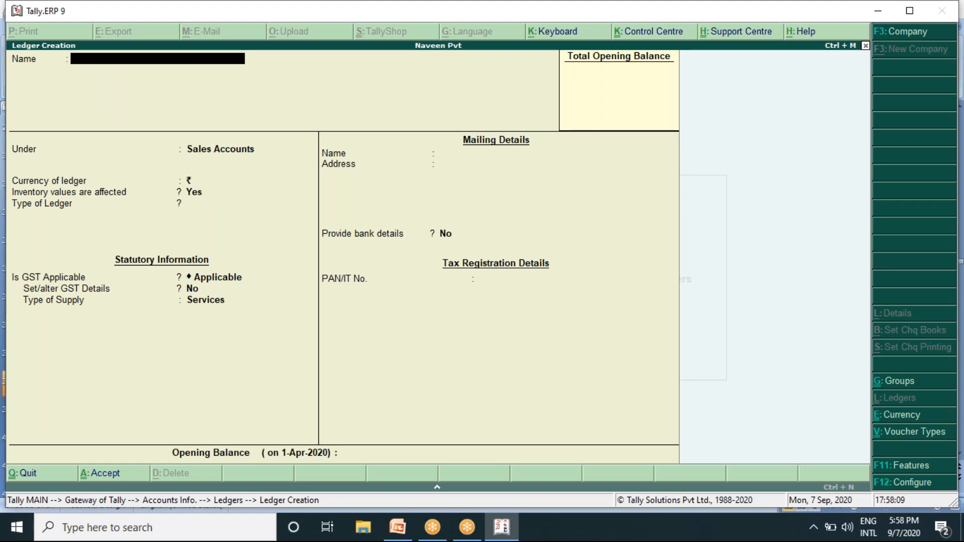
Create a Sales ledger under Sales Accounts, with ledger type Not Applicable and the other details at their defaults.
type("Sales")
key("Return")
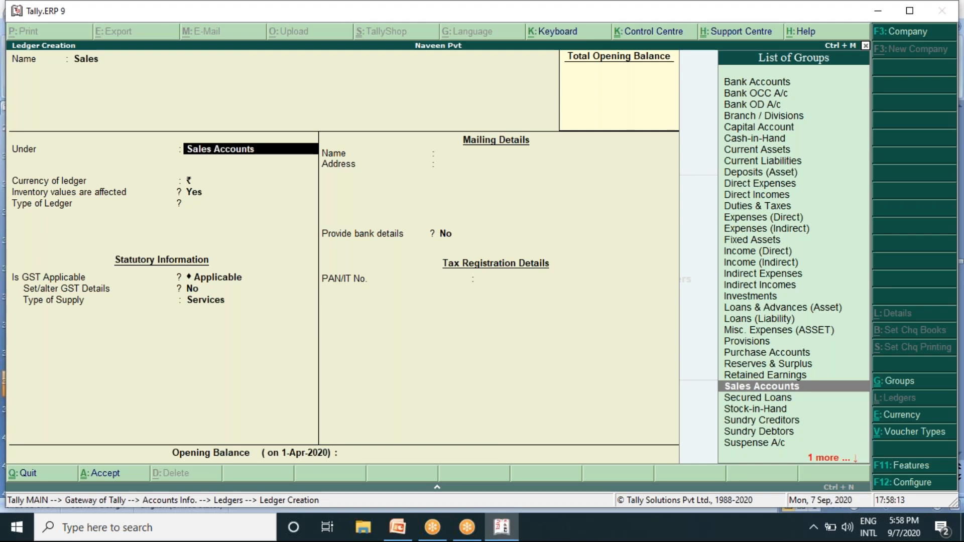
key("Return")
key("Return")
key("Return")
key("Return")
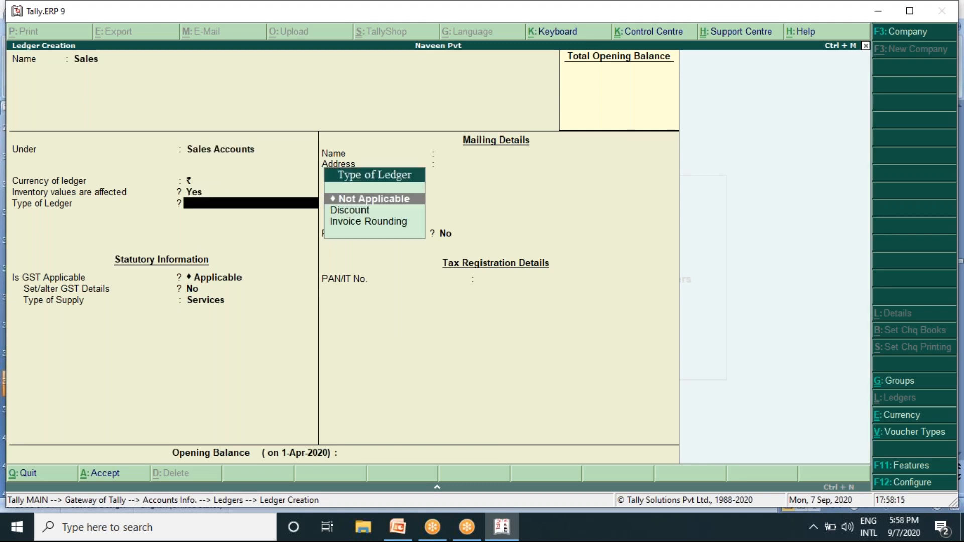
key("Return")
key("Return")
key("Return")
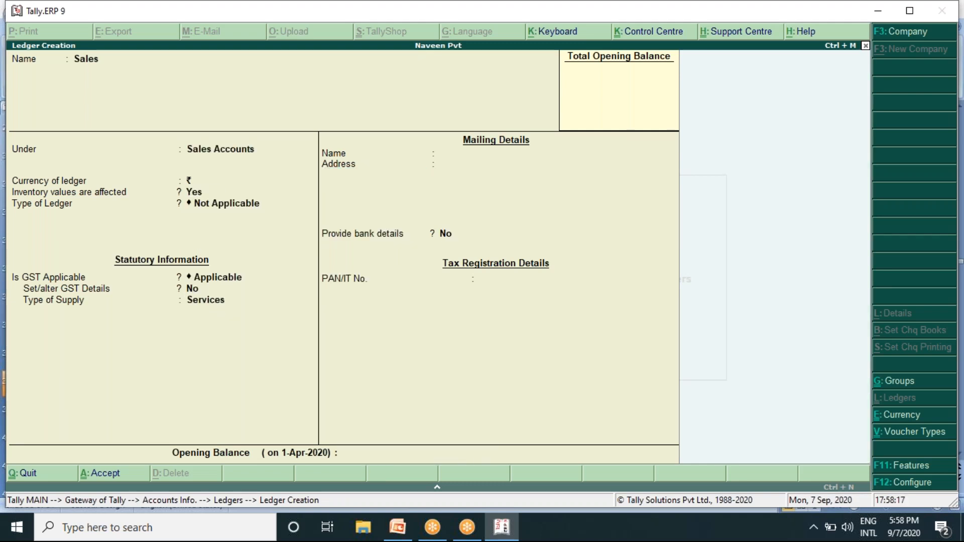
key("Return")
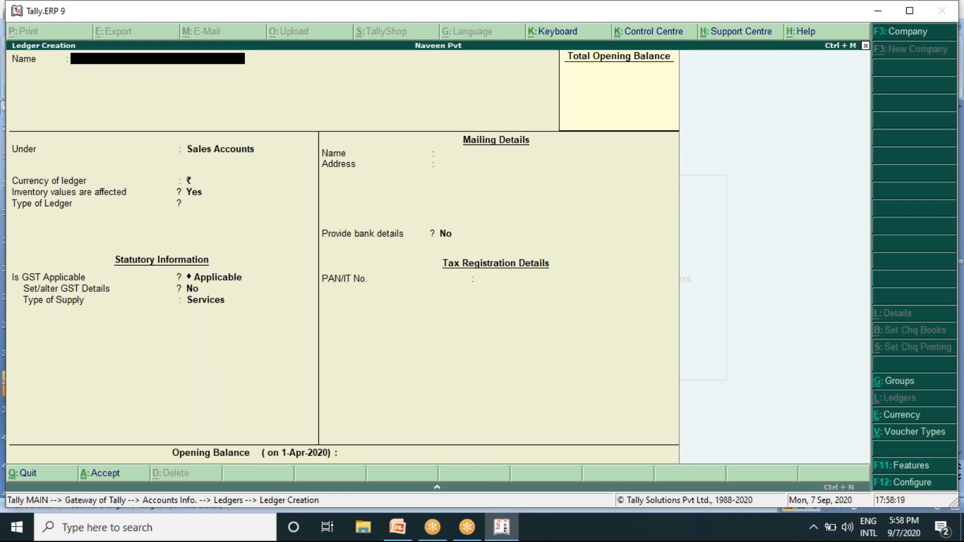
Create a Purchase ledger under Purchase Accounts, with ledger type Not Applicable and the other details at their defaults.
type("Purchase")
key("Return")
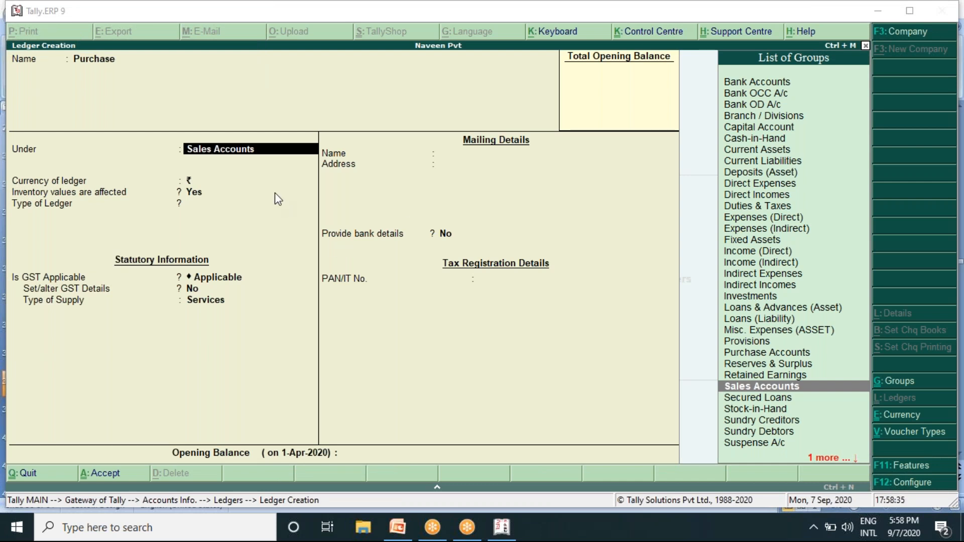
type("Pu")
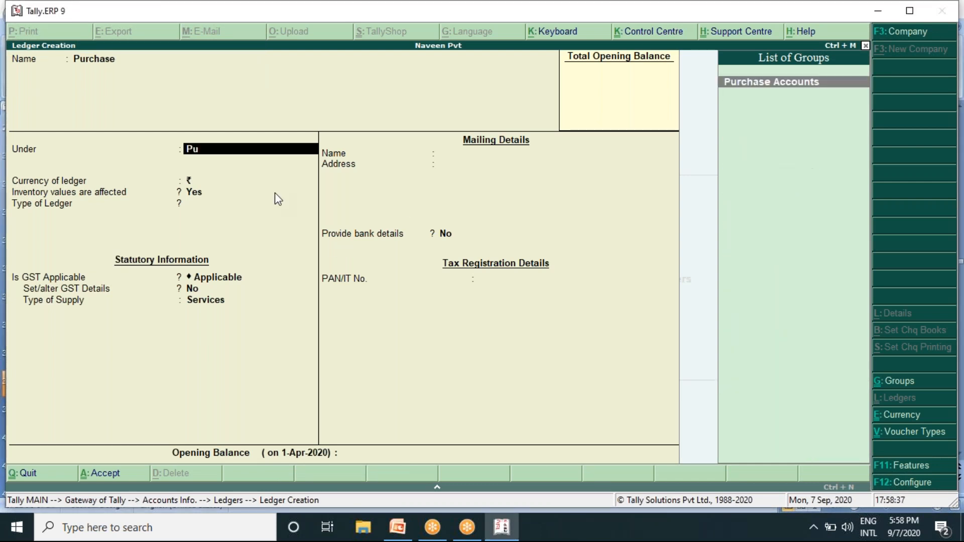
key("Return")
key("Return")
key("Return")
key("Return")
key("Return")
key("Return")
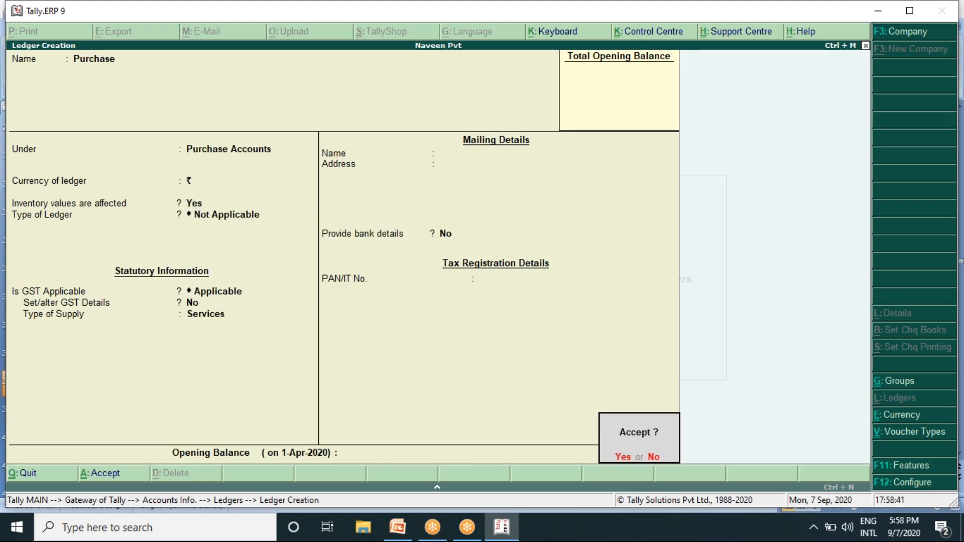
key("Return")
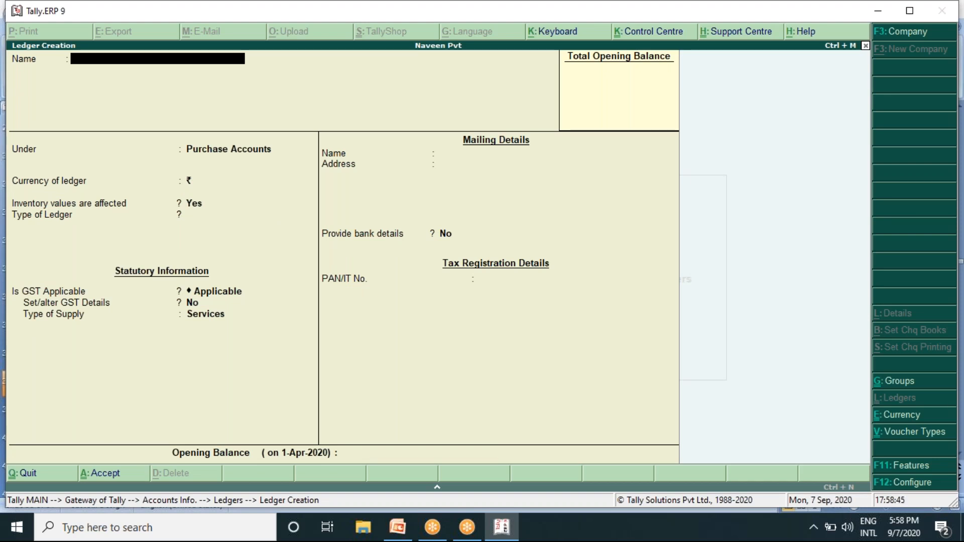
Name the new ledger Land & Building and place it under the Fixed Assets group.
type("Land & Building")
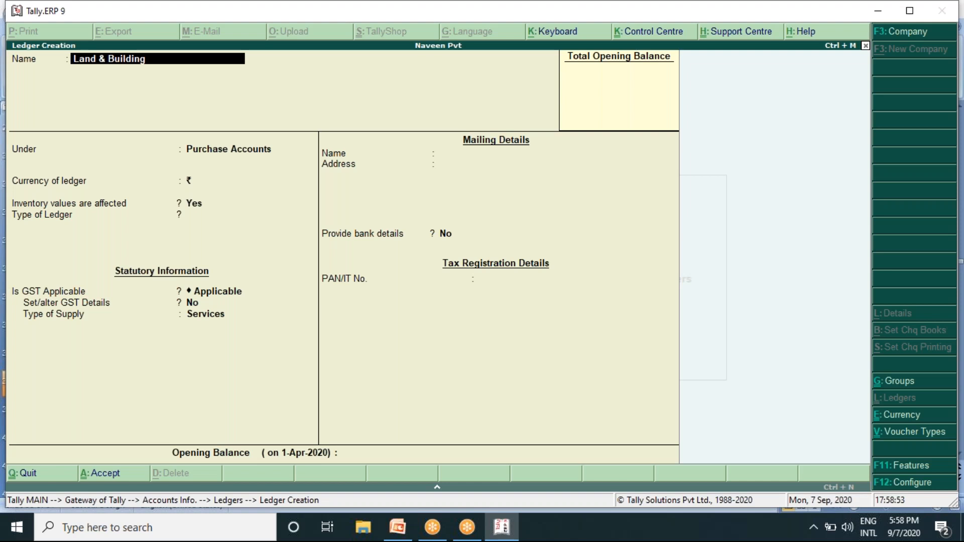
key("Return")
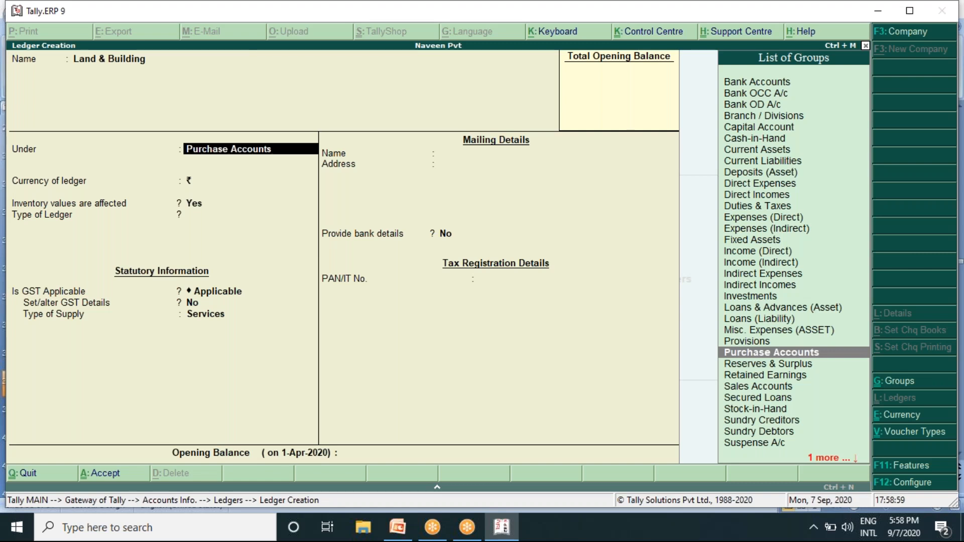
type("Fi")
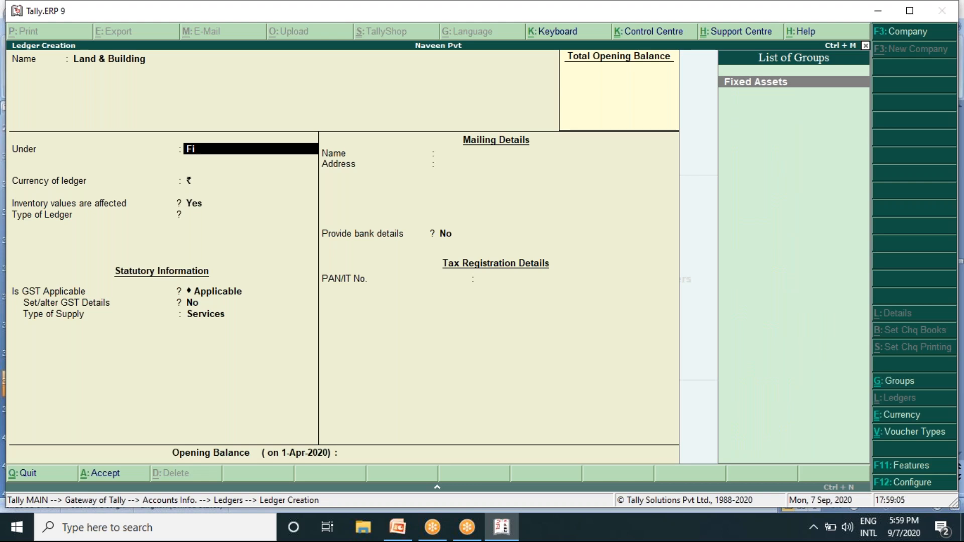
key("Return")
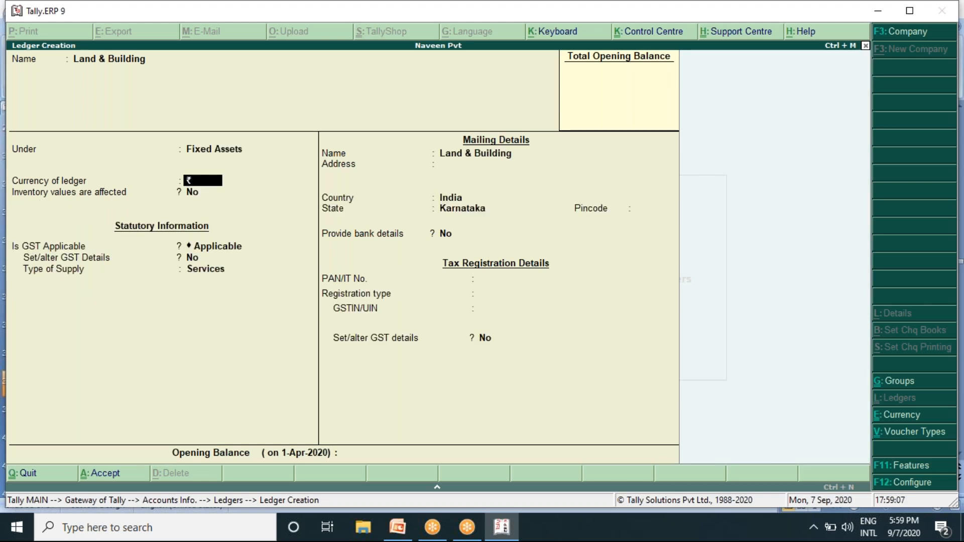
key("Return")
key("Return")
key("Return")
key("Return")
key("Return")
key("Return")
key("Return")
key("Return")
key("Return")
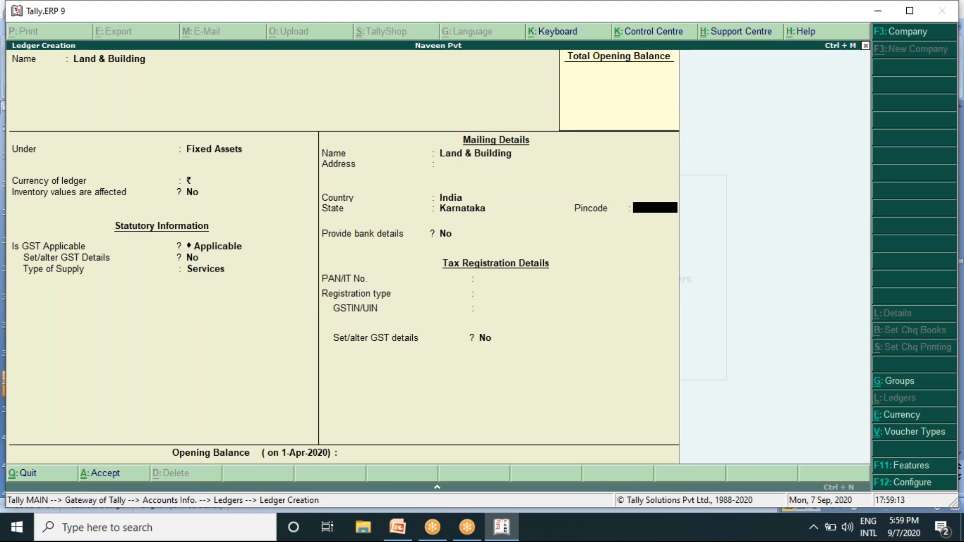
key("BackSpace")
key("BackSpace")
key("BackSpace")
key("BackSpace")
key("BackSpace")
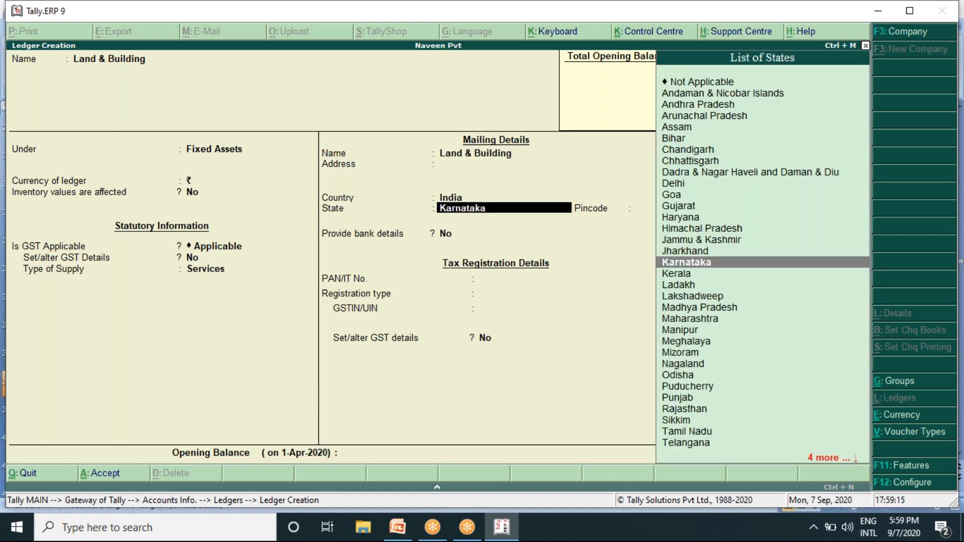
key("BackSpace")
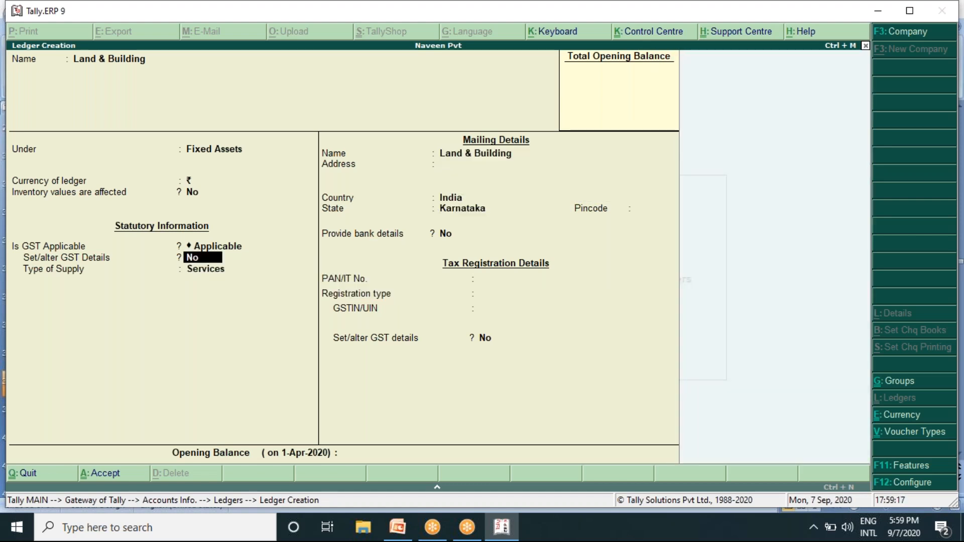
Set the Land & Building ledger's type of supply to Goods and save it with the remaining details at their defaults.
key("Return")
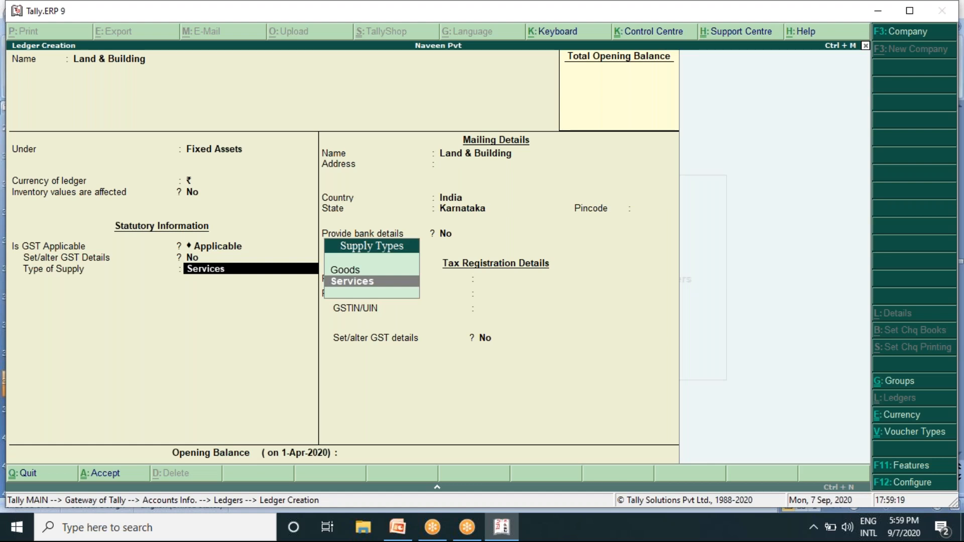
key("Up")
key("Return")
key("Return")
key("Return")
key("Return")
key("Return")
key("Return")
key("Return")
key("Return")
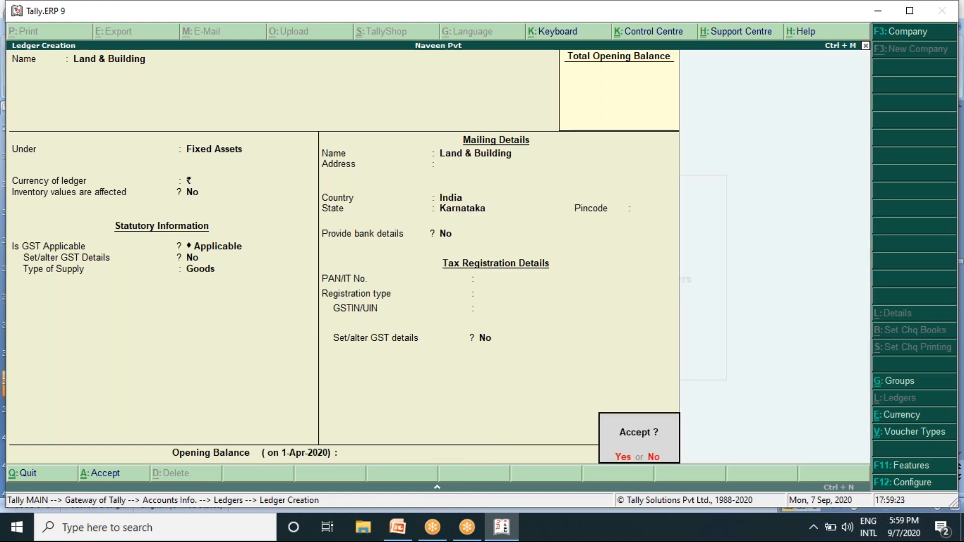
key("Return")
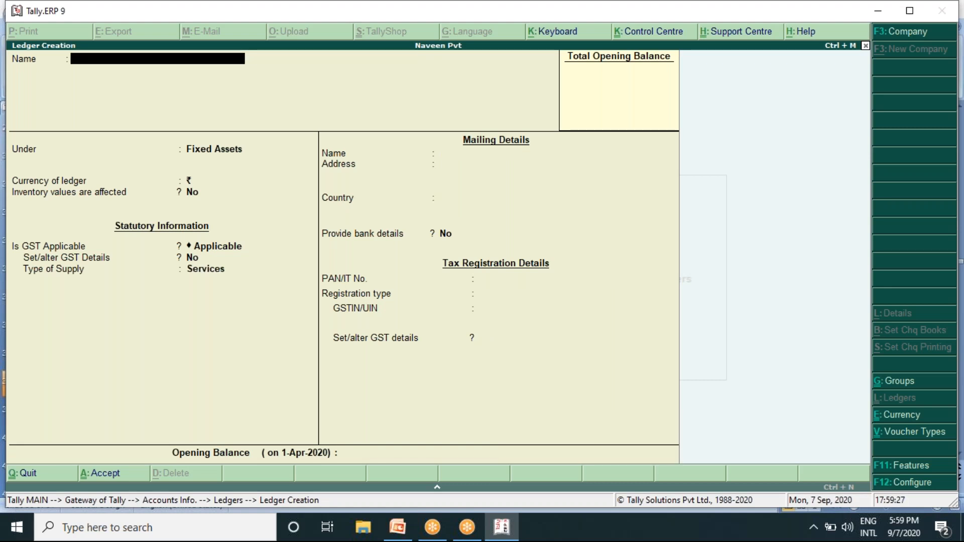
Name the new ledger Computer and place it under the Fixed Assets group, keeping GST applicable.
type("Computer")
key("Return")
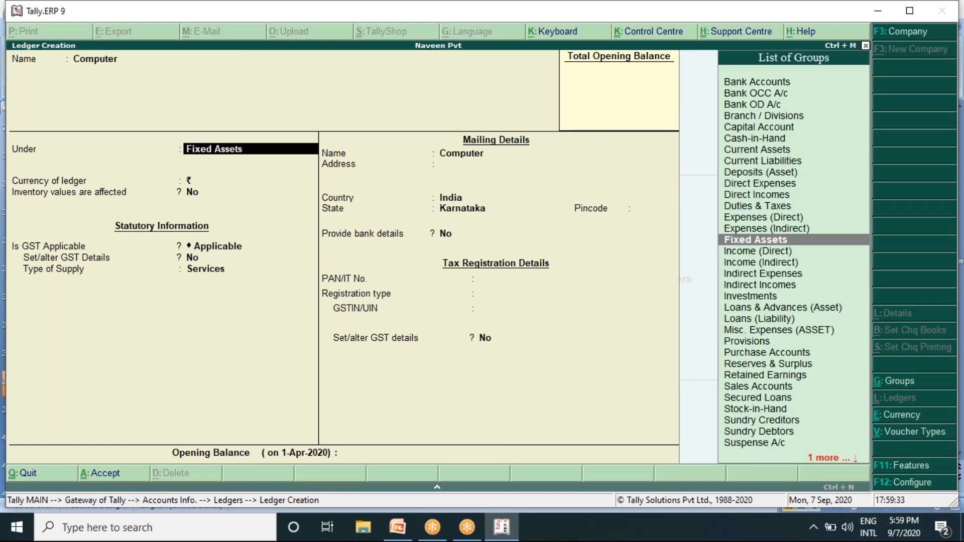
key("Return")
key("Return")
key("Return")
key("Return")
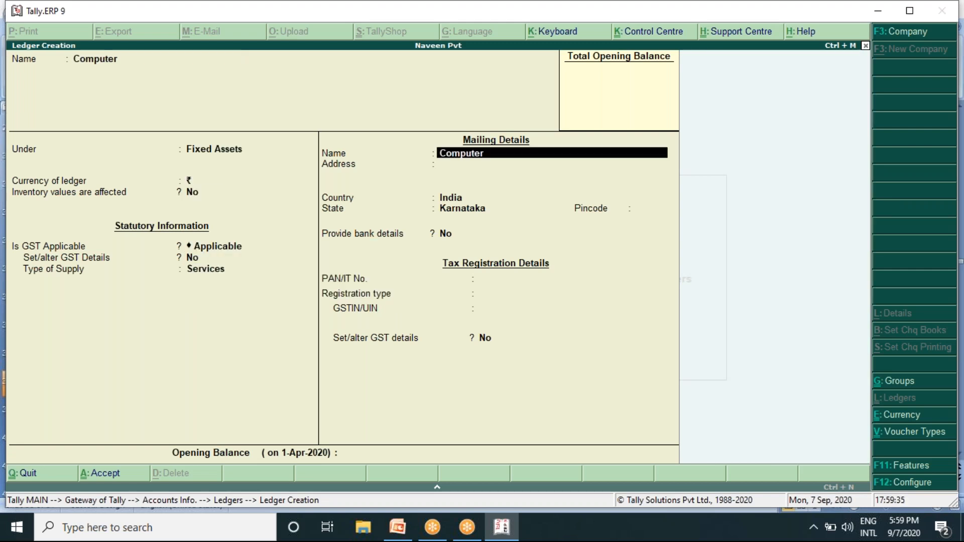
key("Return")
key("BackSpace")
key("BackSpace")
key("BackSpace")
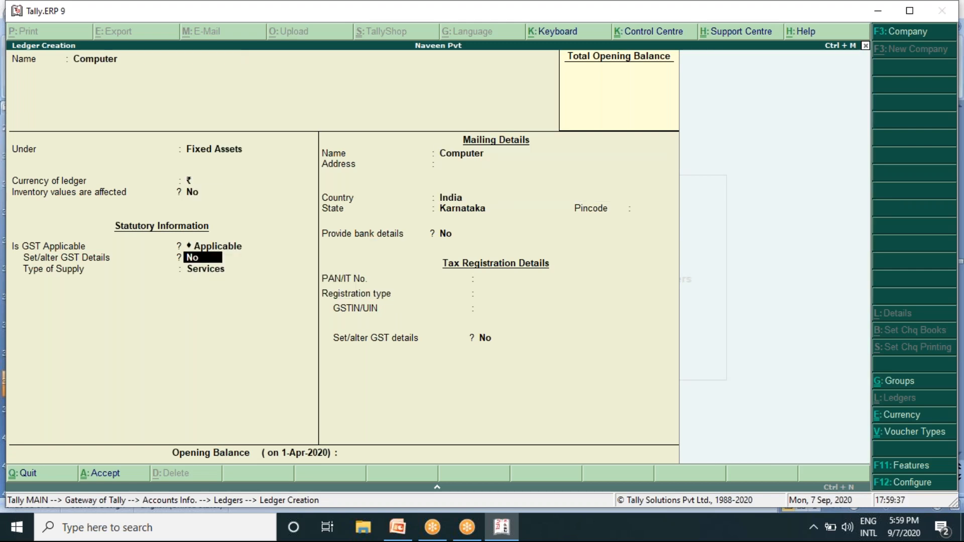
Set the Computer ledger's type of supply to Goods and save it with the remaining details at their defaults.
key("Return")
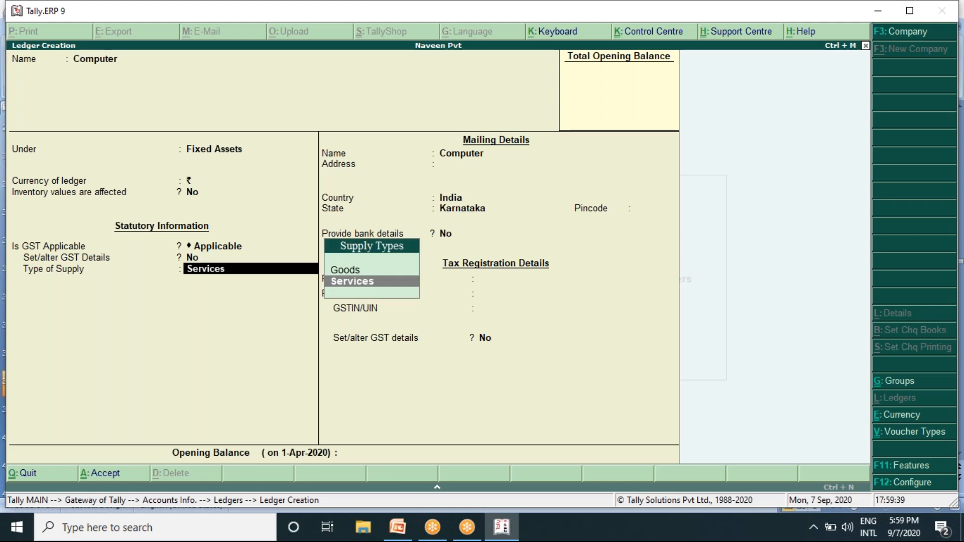
key("Up")
key("Return")
key("Return")
key("Return")
key("Return")
key("Return")
key("Return")
key("Return")
key("Return")
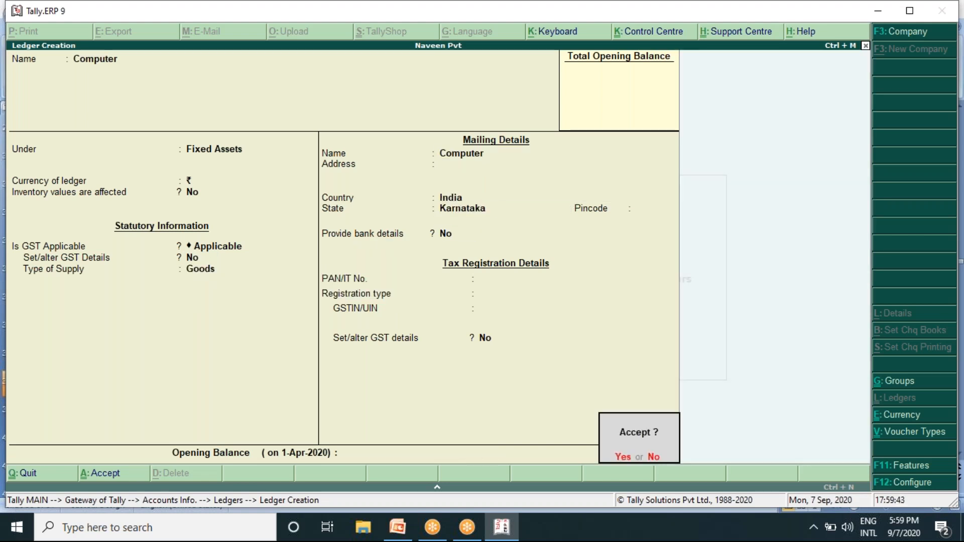
key("Return")
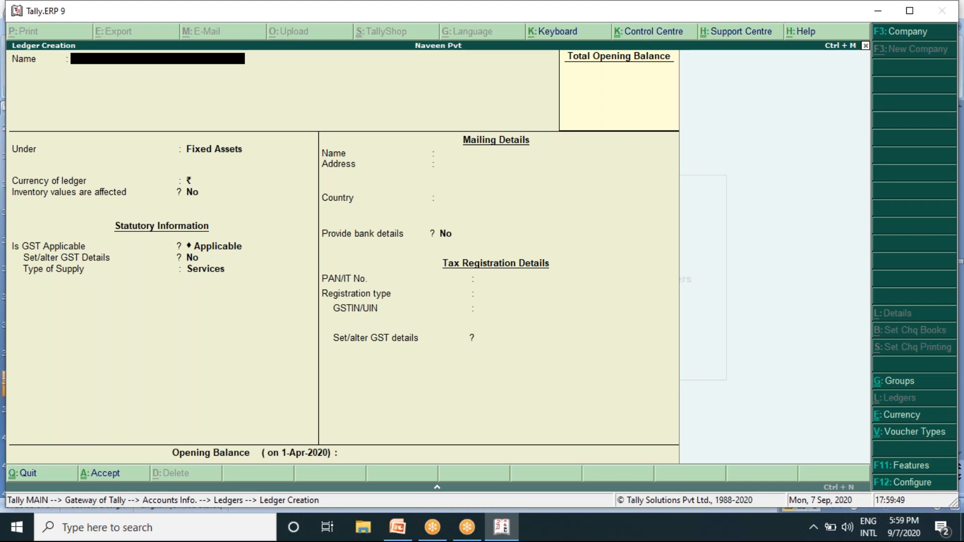
Name the new ledger Wages.
type("Wages")
key("Return")
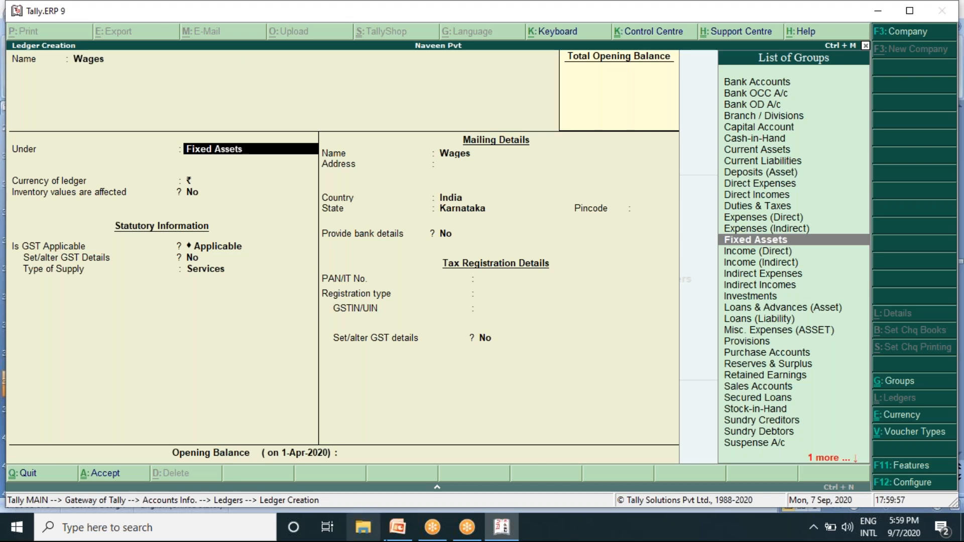
Switch to PowerPoint and review the ledger accounts and their groups on slides 38 and 39 in full-screen view.
left_click(398, 527)
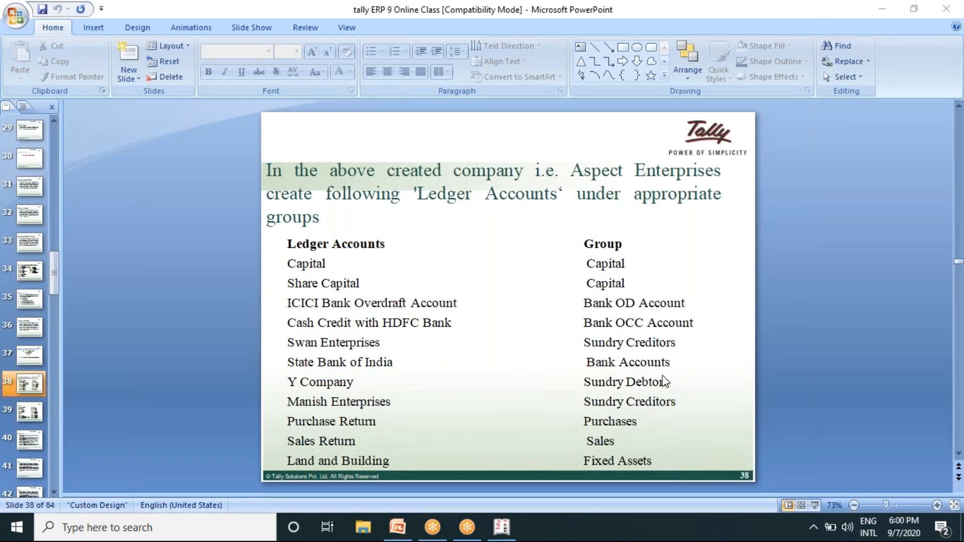
left_click(815, 506)
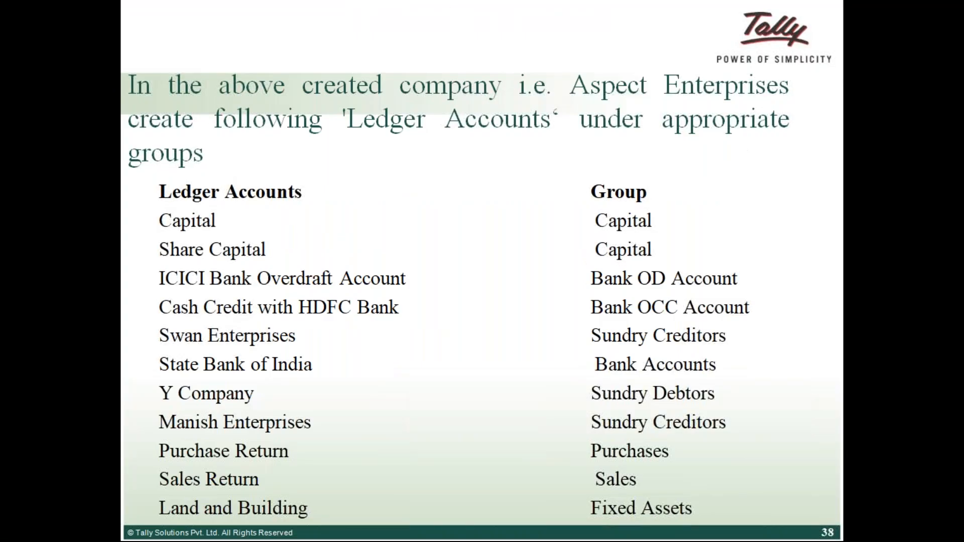
key("Right")
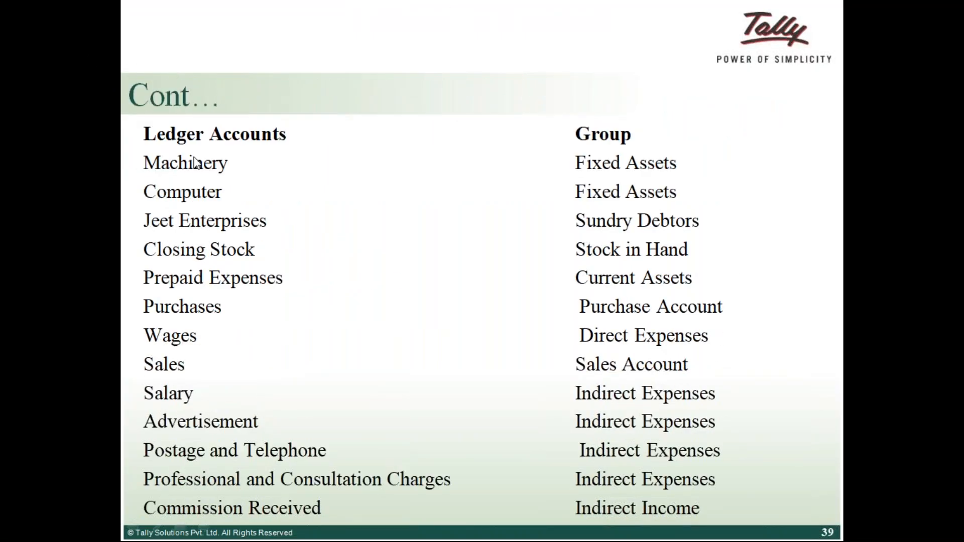
key("Left")
key("Right")
key("Page_Down")
key("Page_Up")
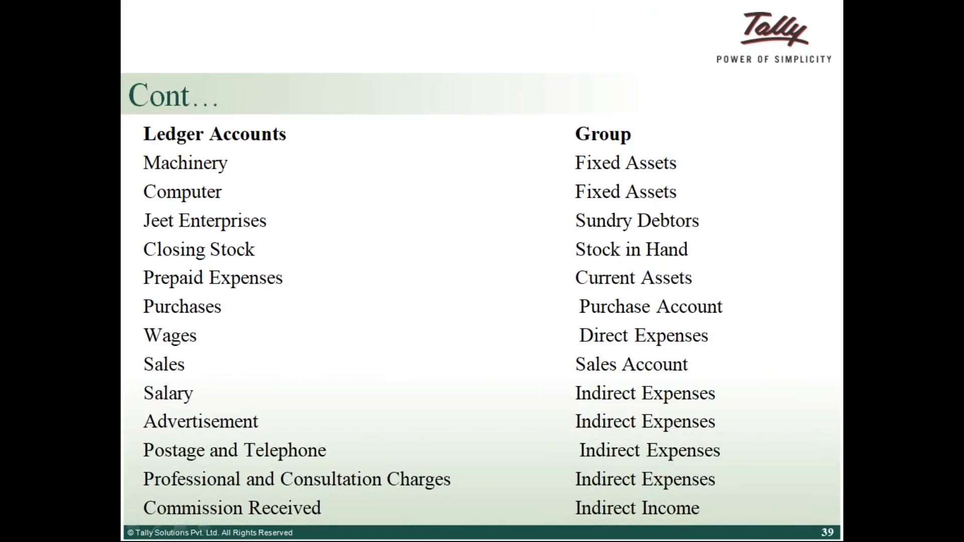
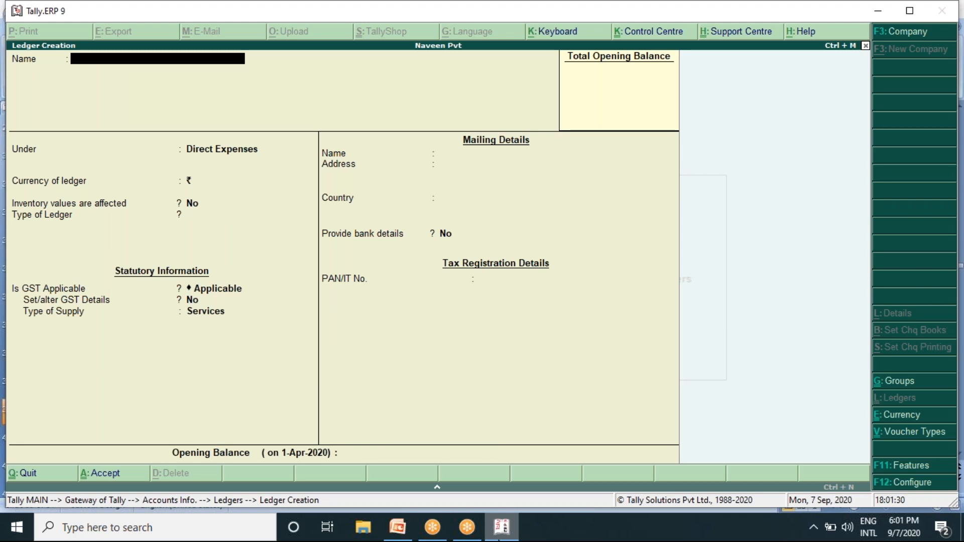
Name the new ledger Salary and place it under the Indirect Expenses group.
type("Salary")
key("Return")
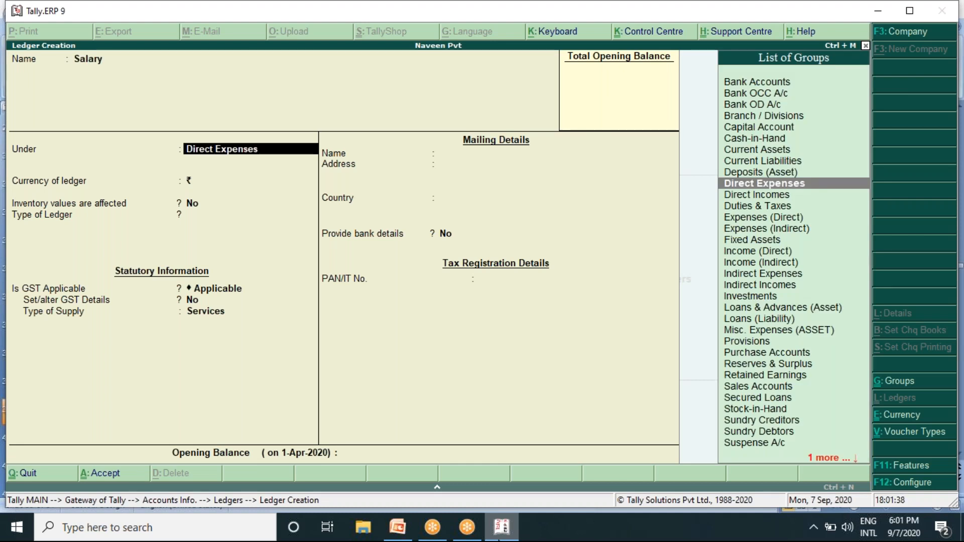
type("In")
key("Down")
key("Down")
key("Down")
key("Return")
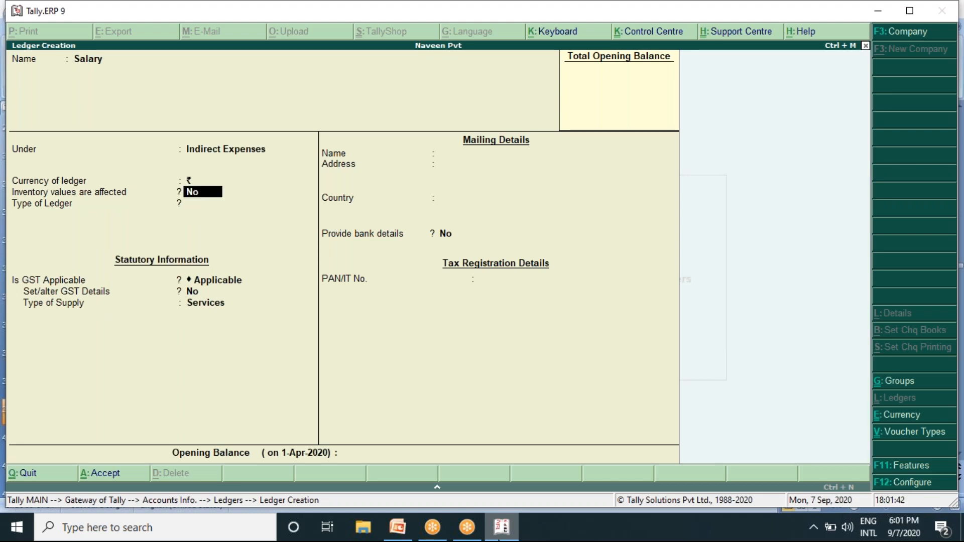
Set the Salary ledger's type to Not Applicable and type of supply to Goods, and save it.
key("Return")
key("Return")
key("Return")
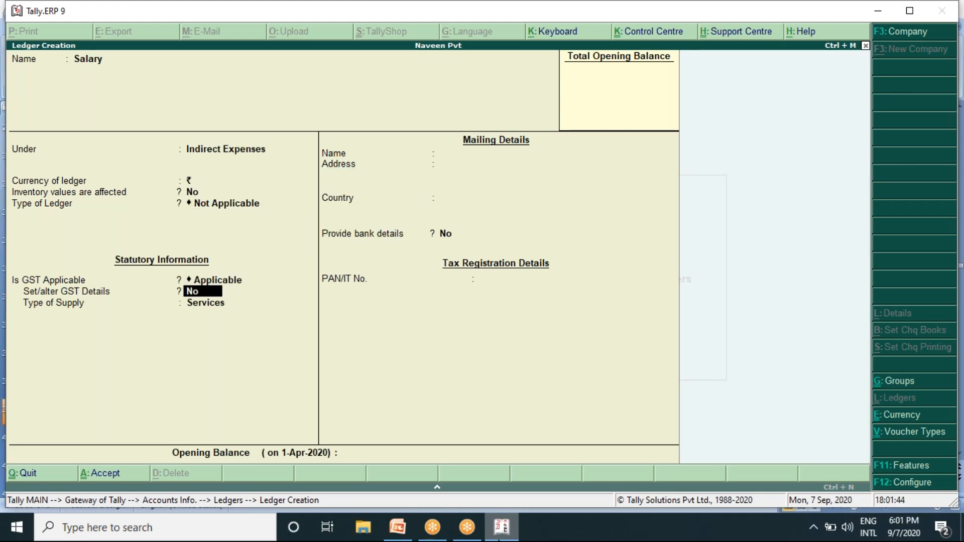
key("Return")
key("Up")
key("Return")
key("Return")
key("Return")
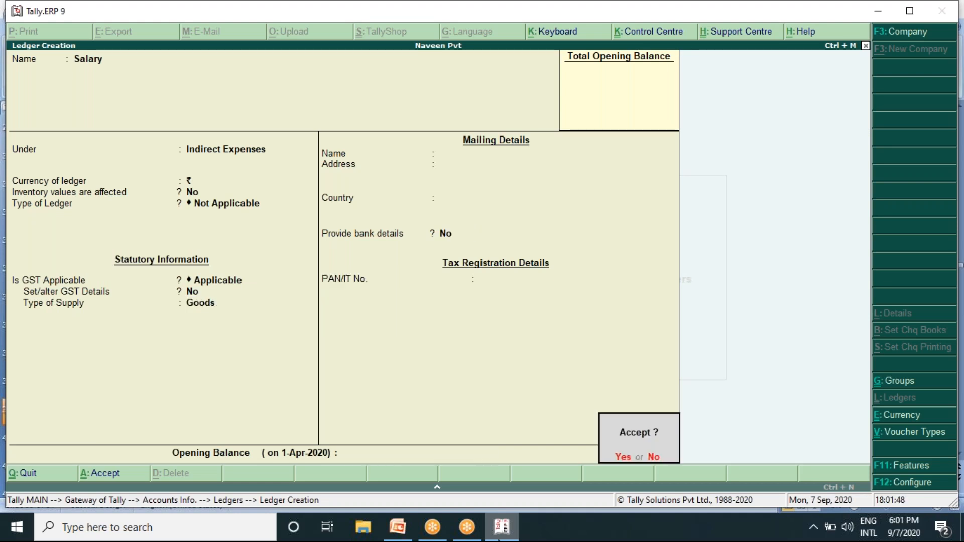
key("Return")
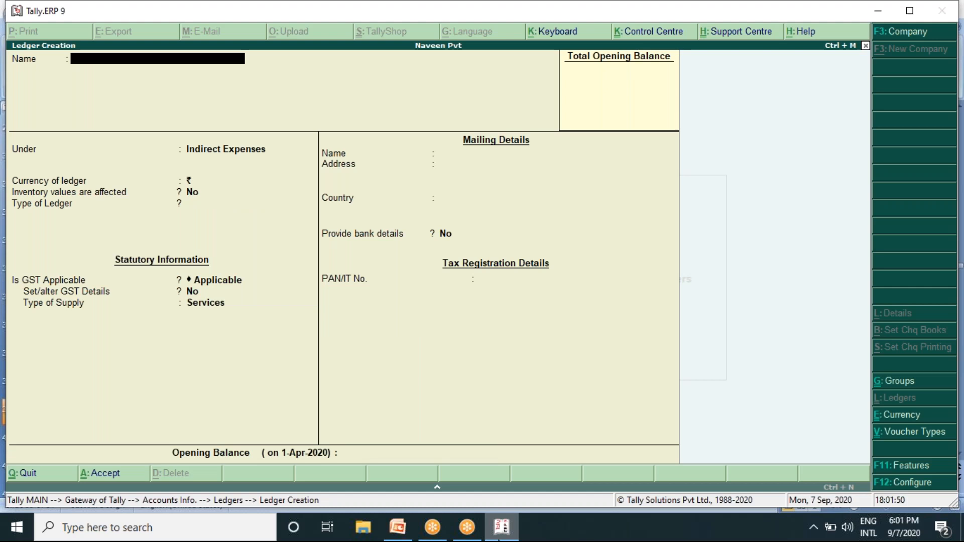
Name the new ledger Advertisment and place it under Indirect Expenses, with ledger type Not Applicable.
type("Advertisment")
key("Return")
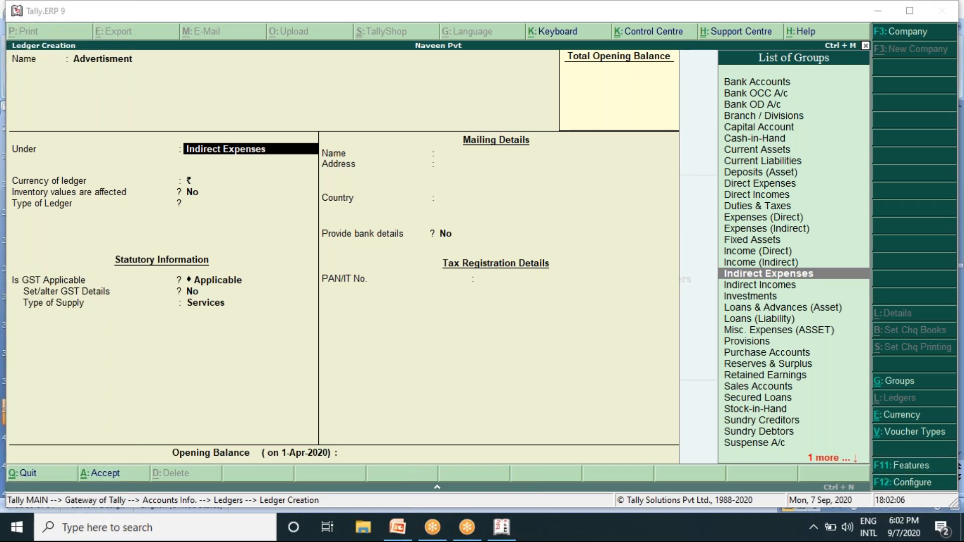
left_click(271, 187)
key("Return")
key("Return")
key("Return")
key("Return")
key("Return")
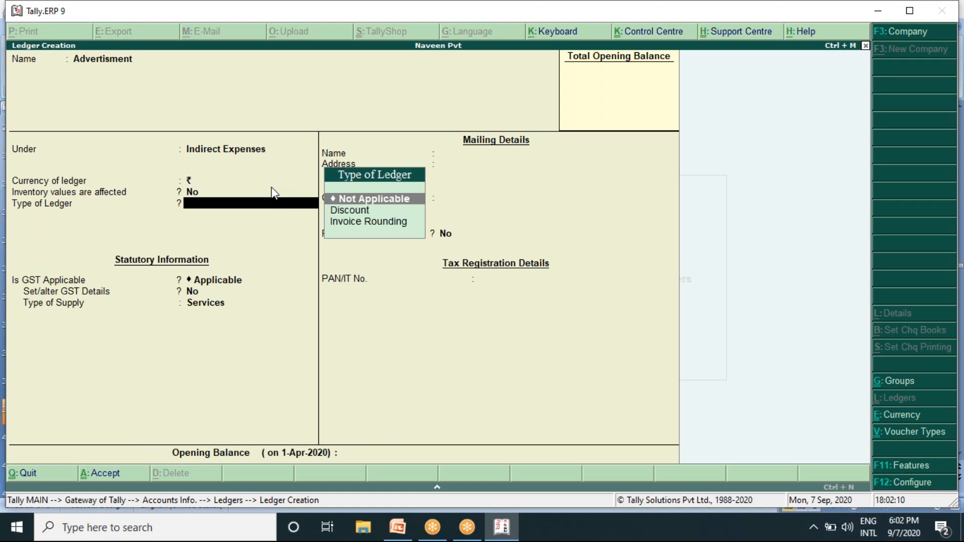
Set the Advertisment ledger's type of supply to Goods and save the ledger.
key("Up")
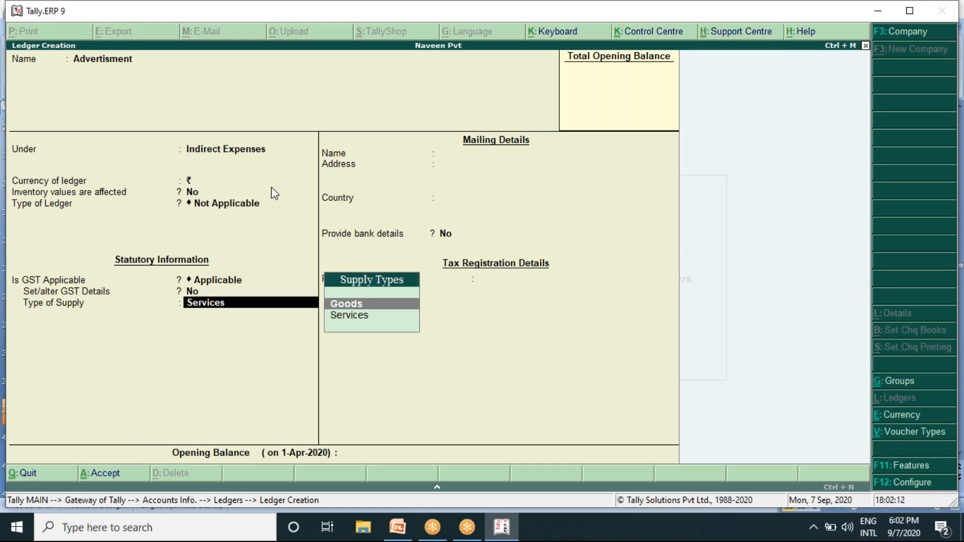
key("Return")
key("Return")
key("Return")
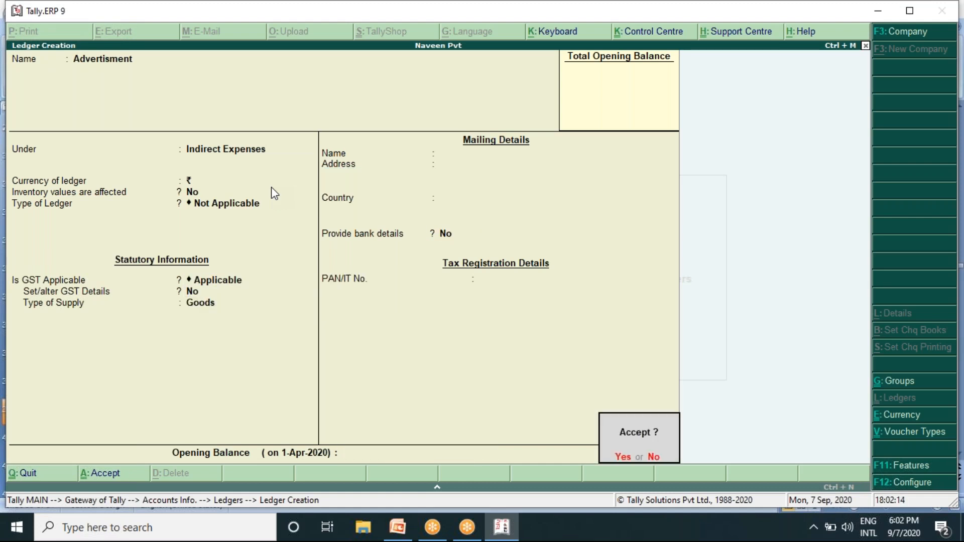
key("Return")
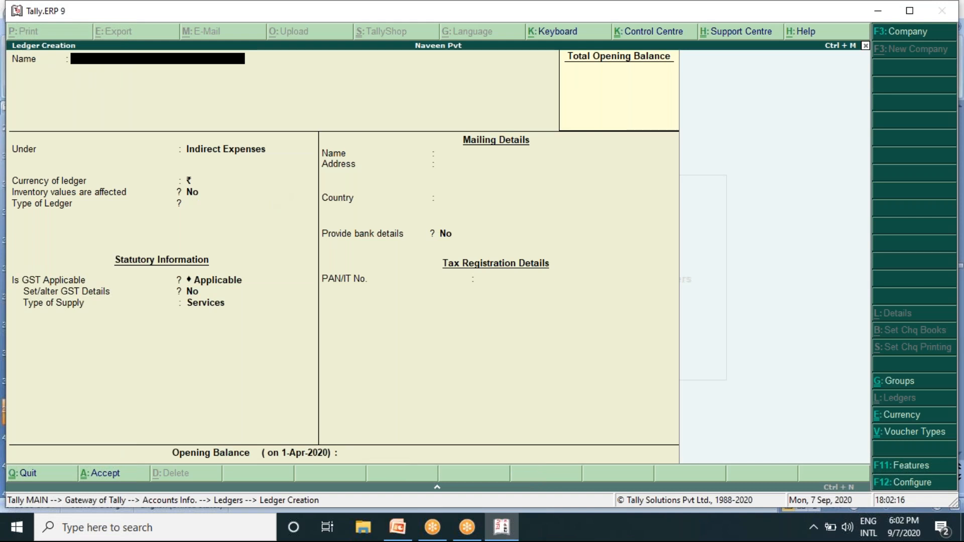
Create a Postage Charges ledger under Indirect Expenses, with ledger type Not Applicable and type of supply Goods.
type("Postage Charges")
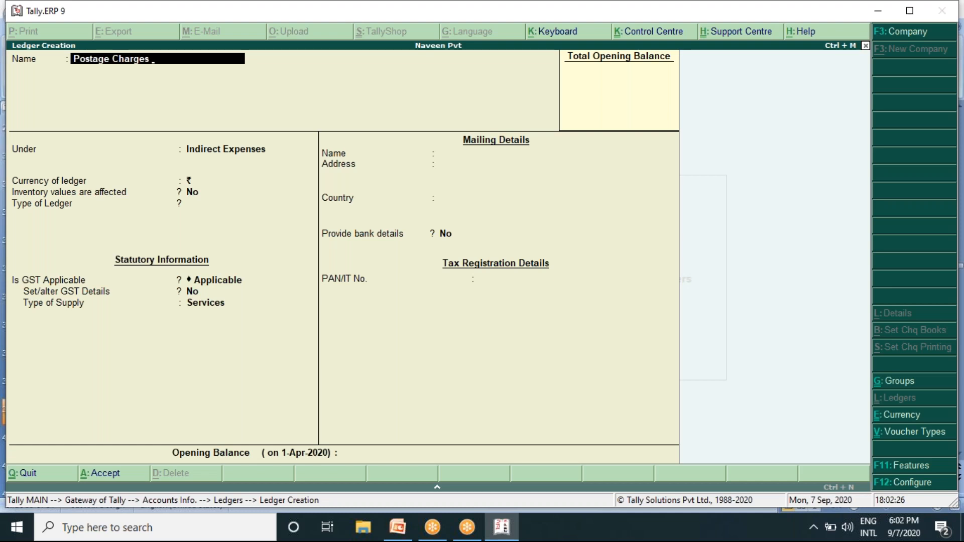
key("Return")
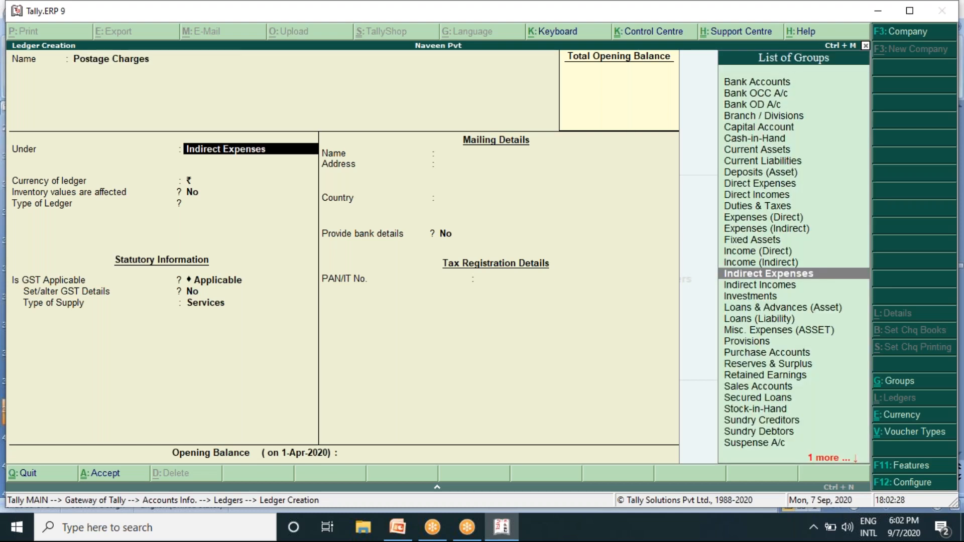
key("Return")
key("Return")
key("Return")
key("Return")
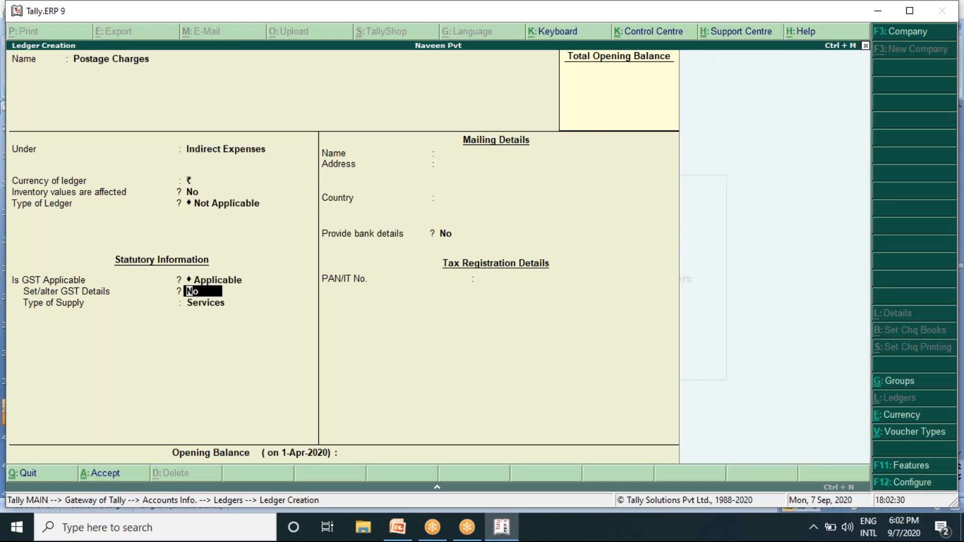
key("Return")
key("Up")
key("Return")
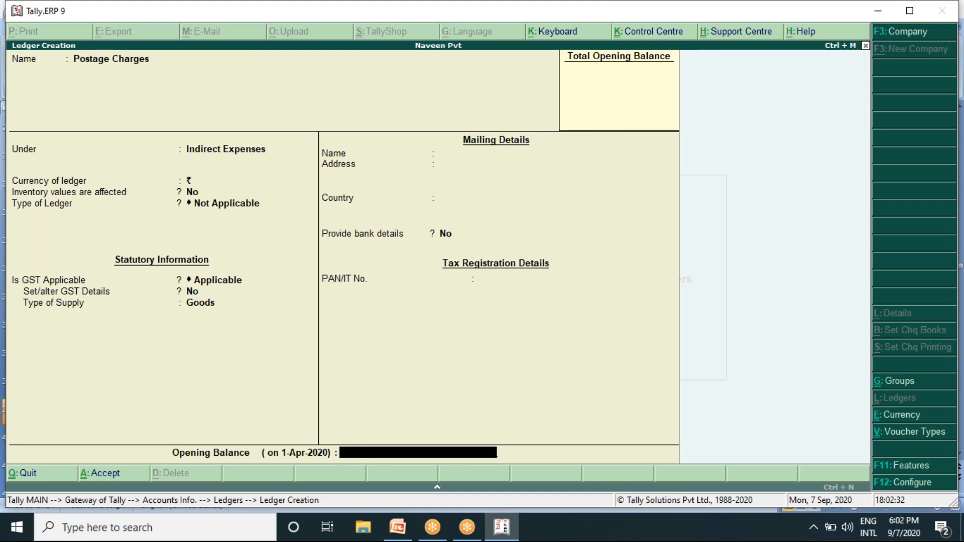
key("Return")
key("Return")
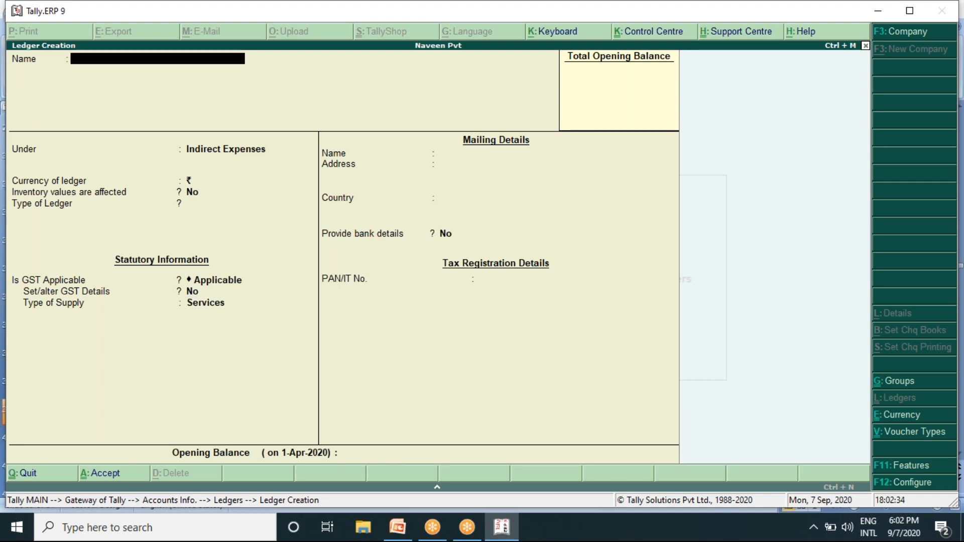
Enter Commission Recevied as the name of the new ledger.
type("Com")
type("mission")
type(" Rece")
type("vid=e")
key("BackSpace")
key("BackSpace")
key("BackSpace")
key("BackSpace")
key("BackSpace")
type("ived")
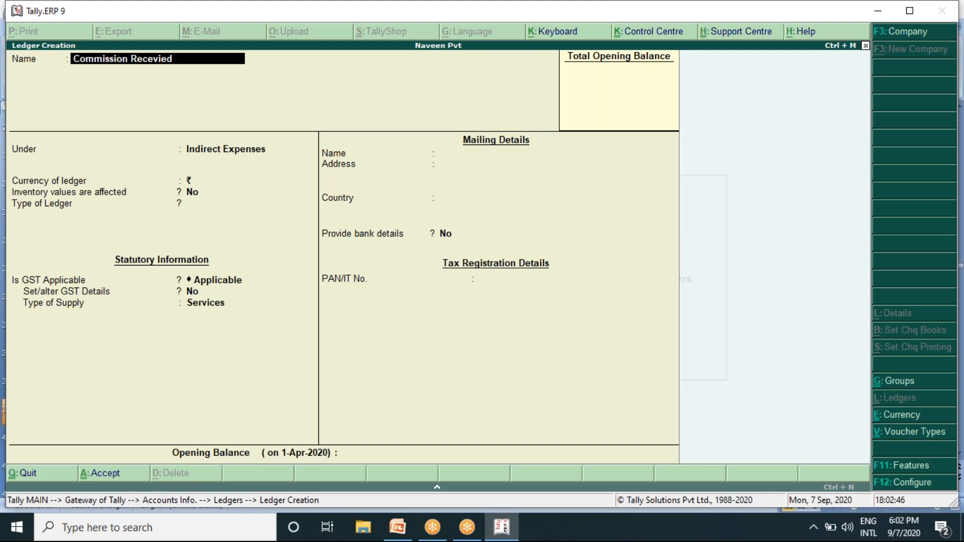
key("Return")
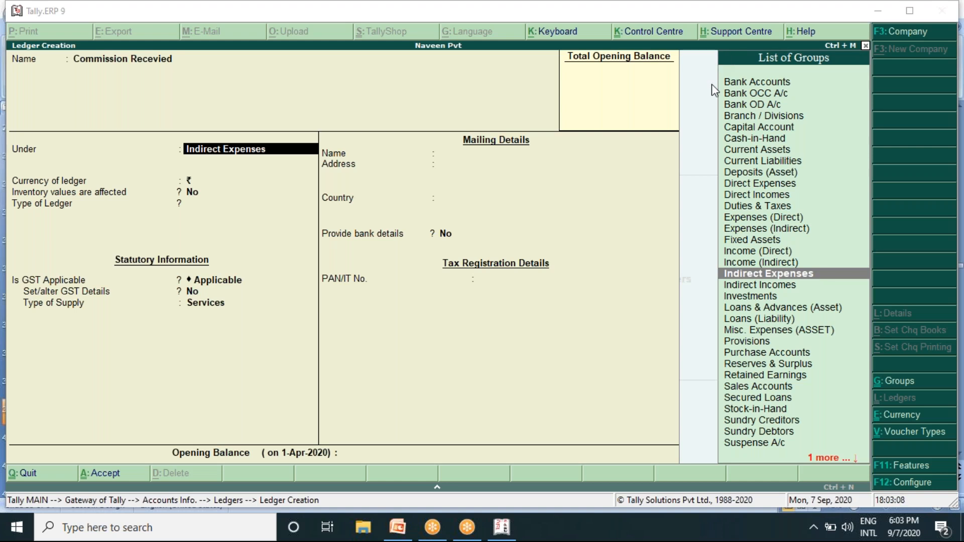
Save the Commission Recevied ledger under Indirect Incomes, with ledger type Not Applicable and type of supply Goods.
left_click(742, 286)
key("Return")
key("Return")
key("Return")
key("Return")
key("Return")
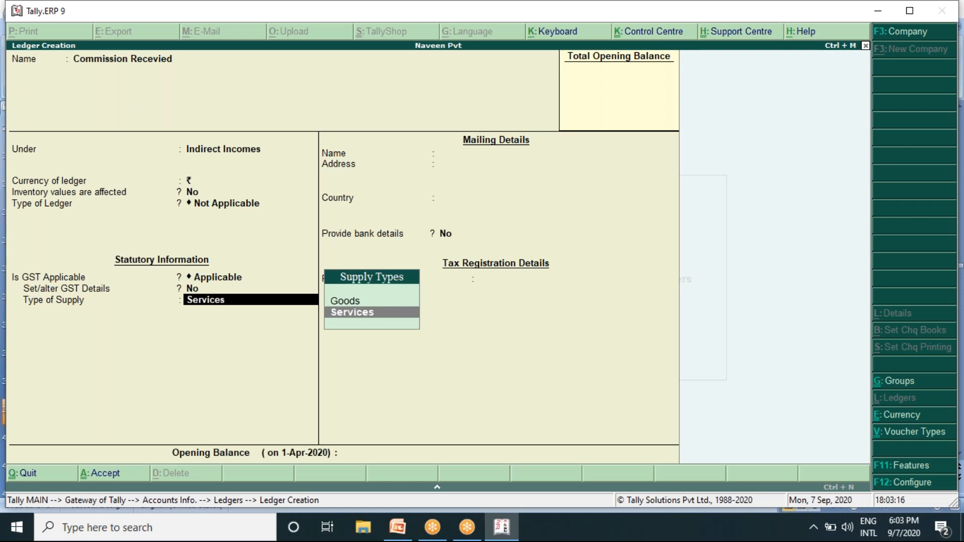
key("Up")
key("Return")
key("Return")
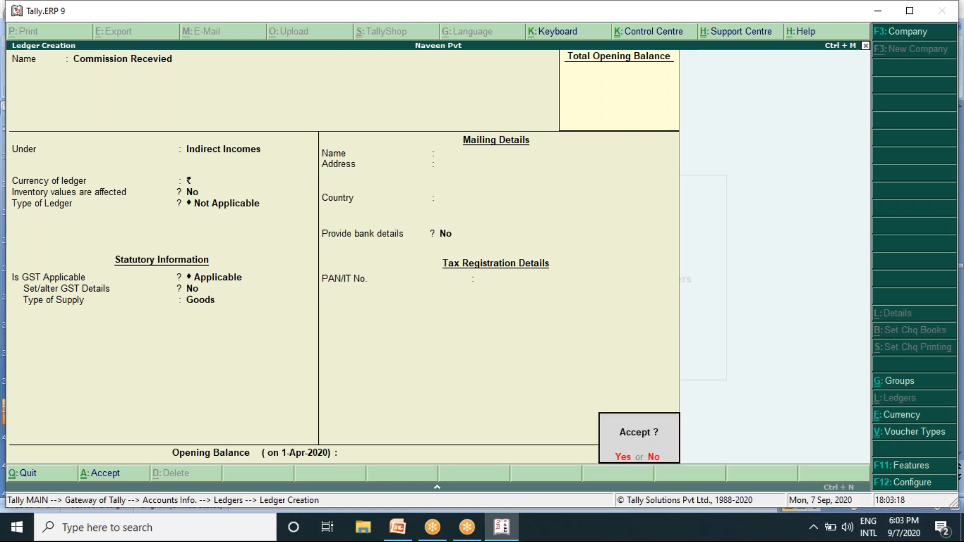
key("Return")
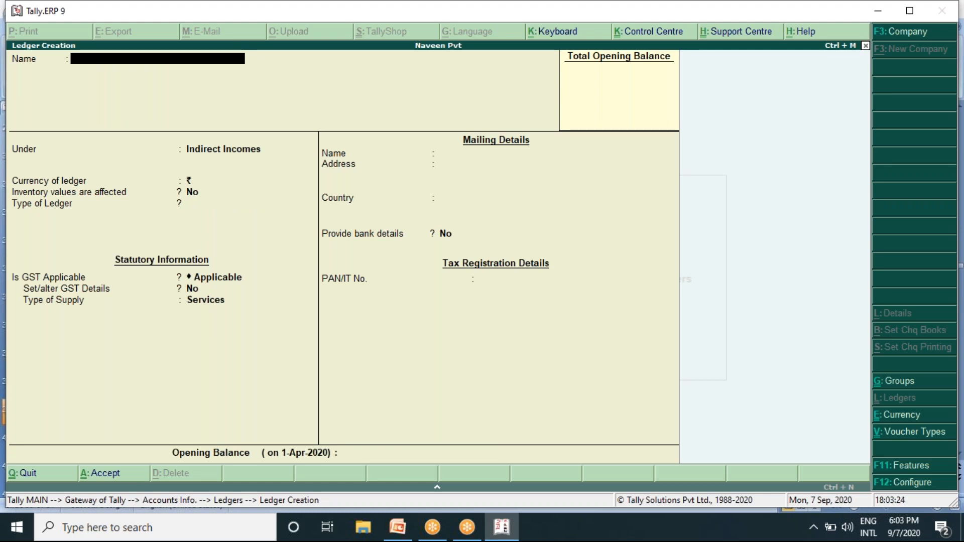
Name the new ledger Prepaid Exp and place it under Current Assets without affecting inventory values.
type("Prepaid Exp")
key("Return")
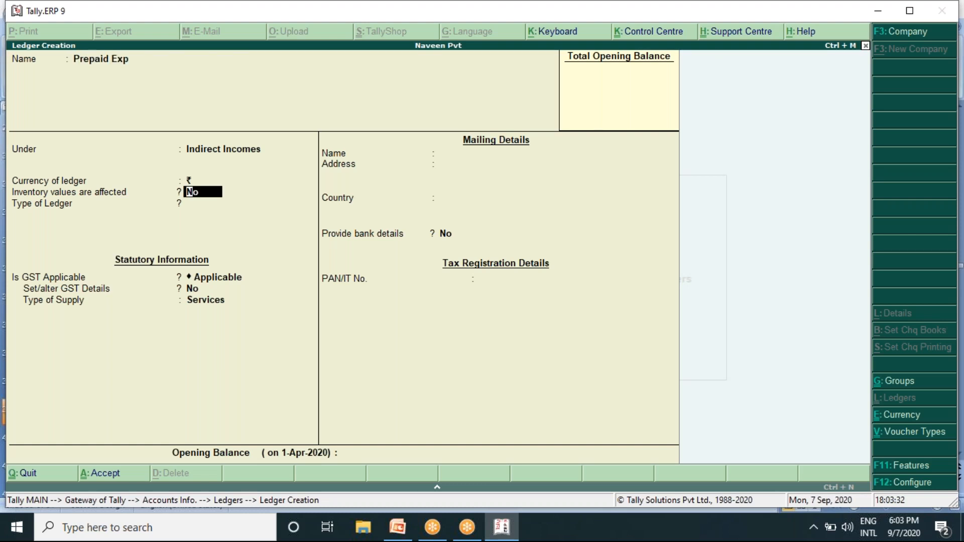
key("BackSpace")
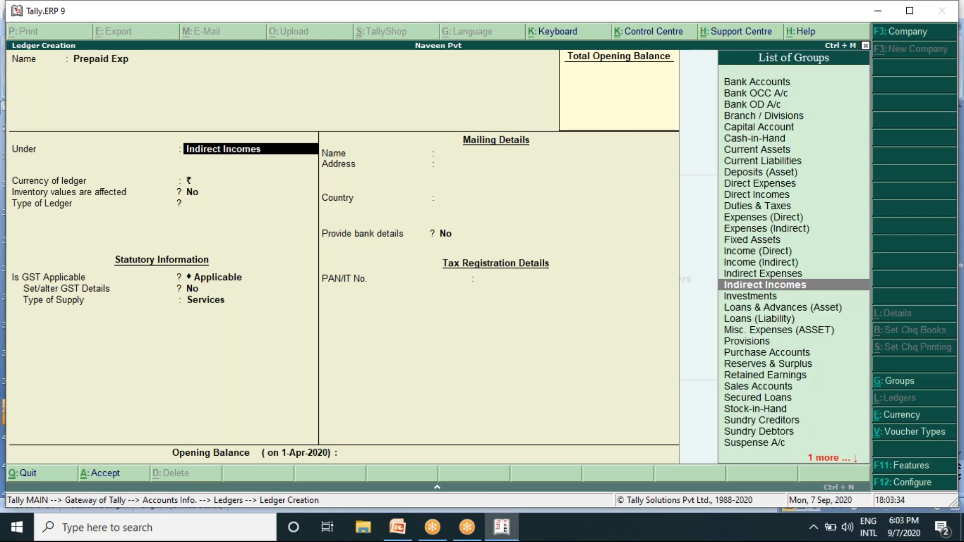
type("Cu")
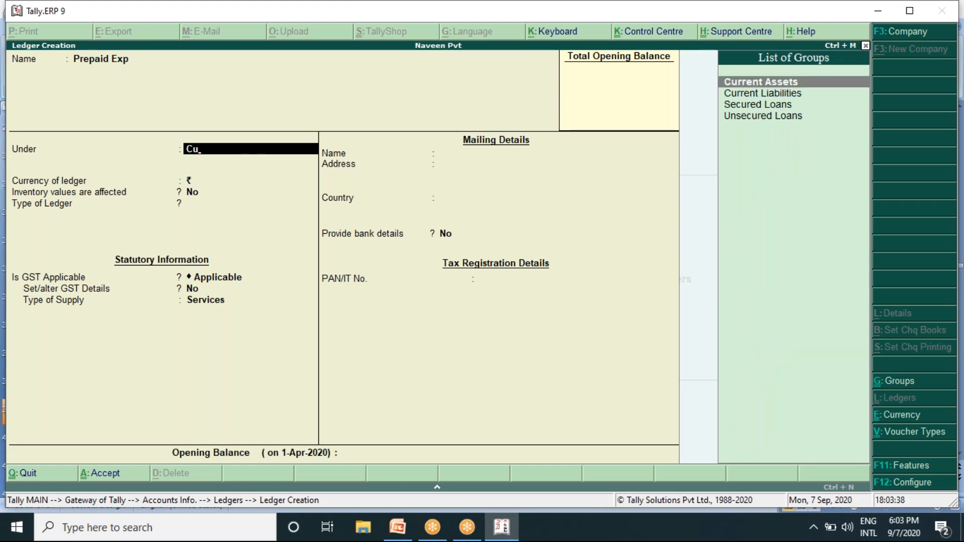
key("Return")
key("Return")
key("Return")
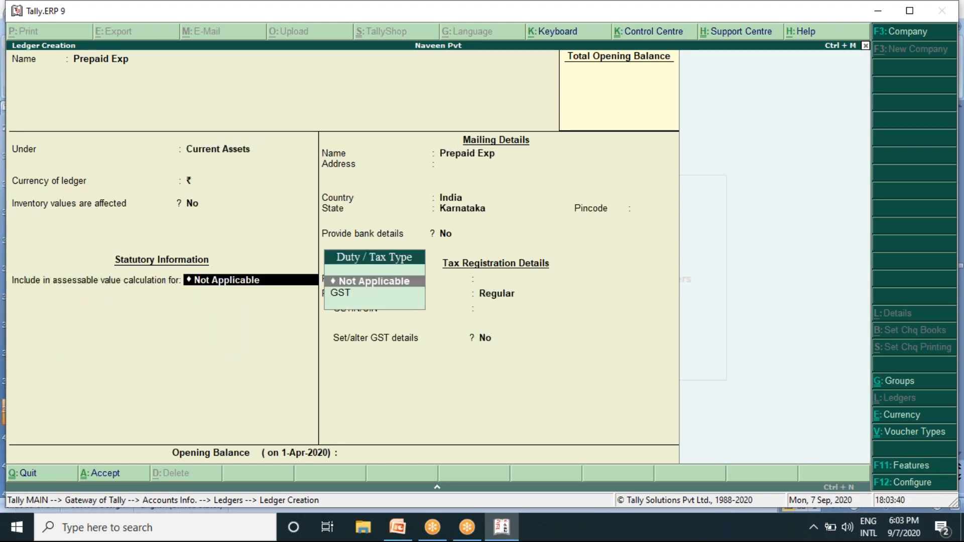
Save the Prepaid Exp ledger with assessable value calculation Not Applicable and the default mailing and tax registration details.
key("Return")
key("Return")
key("Return")
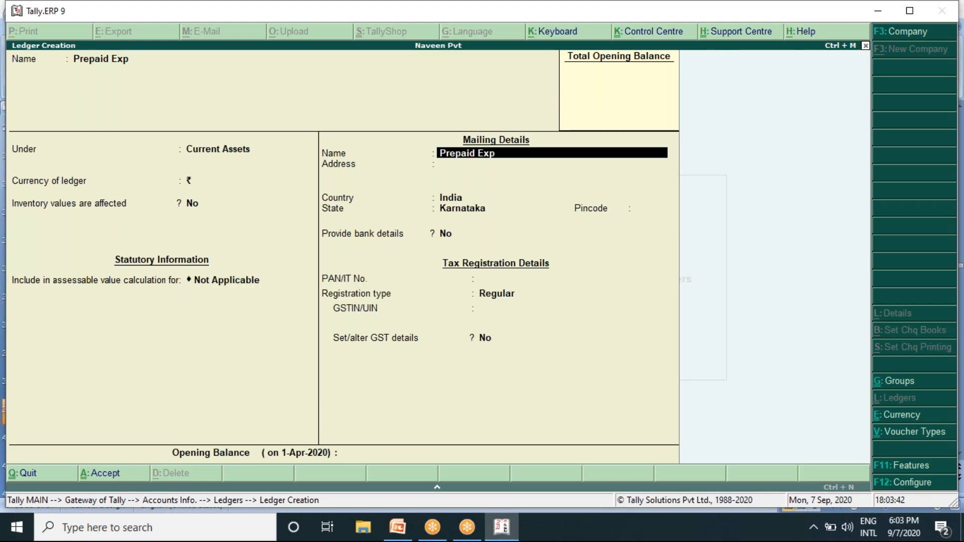
key("Return")
key("Return")
key("Return")
key("Return")
key("Return")
key("Return")
key("Return")
key("Return")
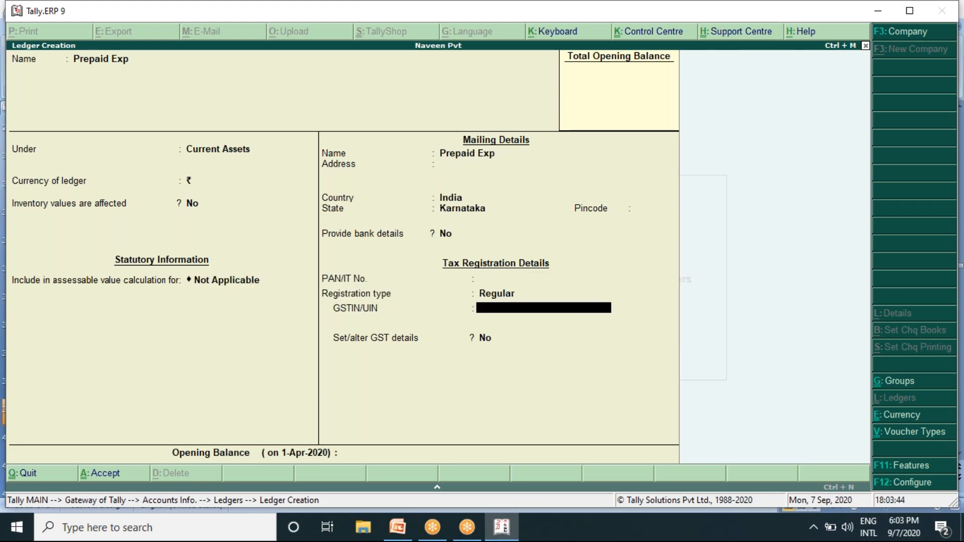
key("Return")
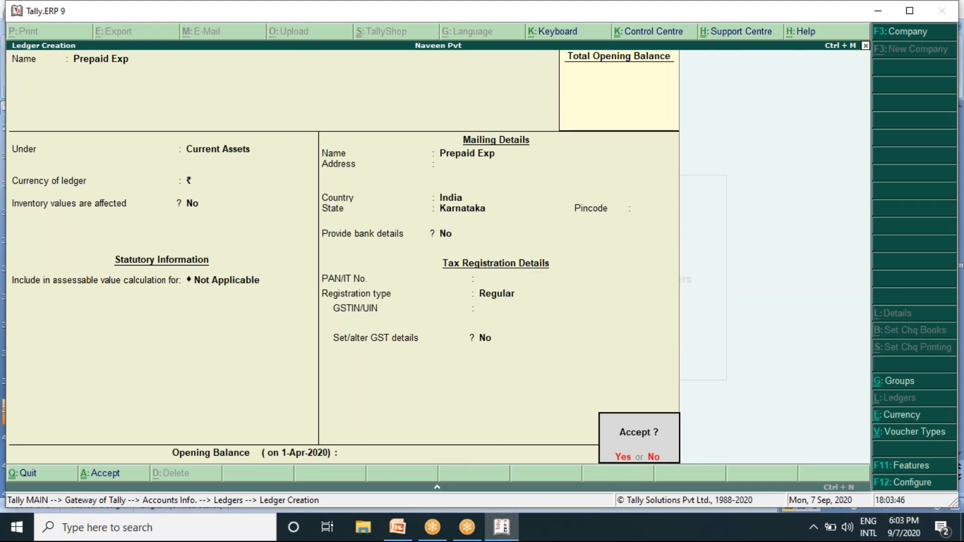
key("Return")
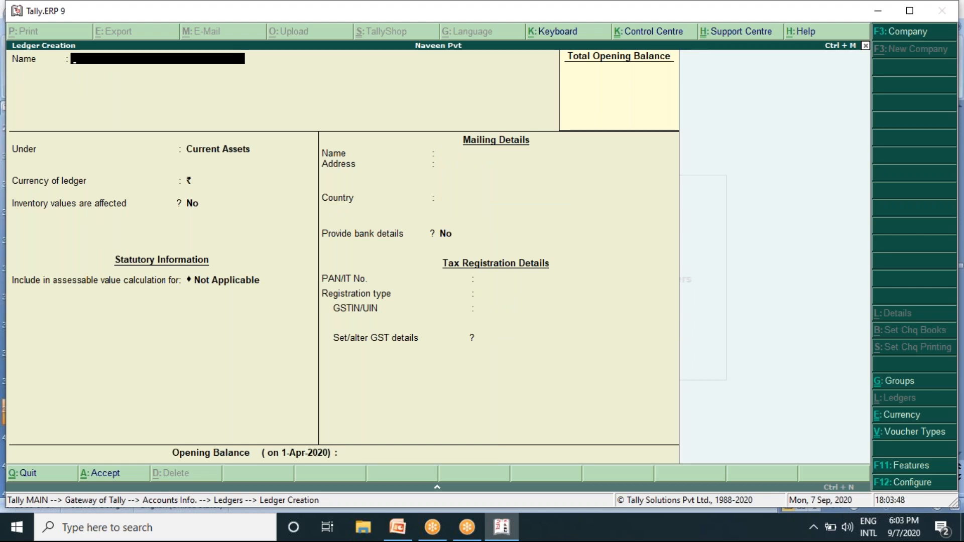
Create a Closing Stock ledger under Stock-in-Hand.
type("Closing Stock")
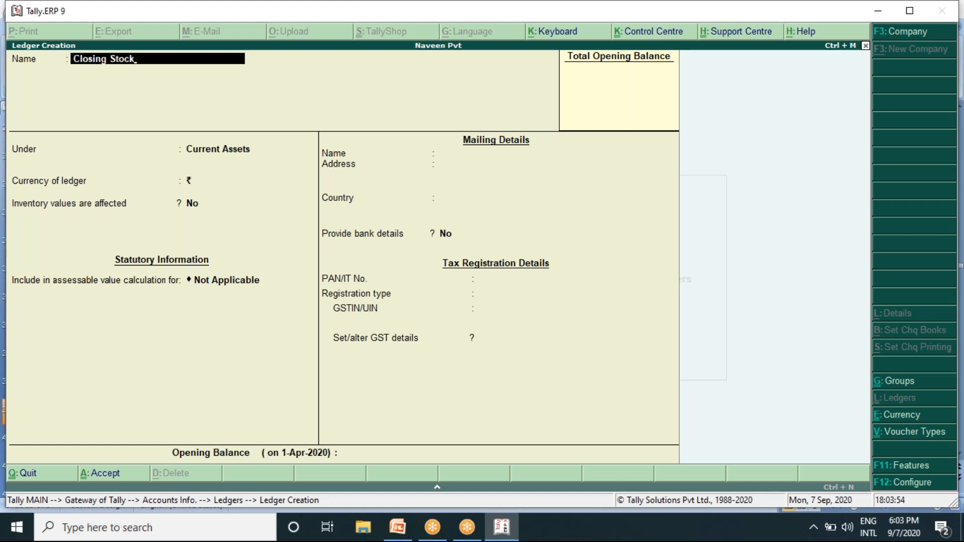
key("Return")
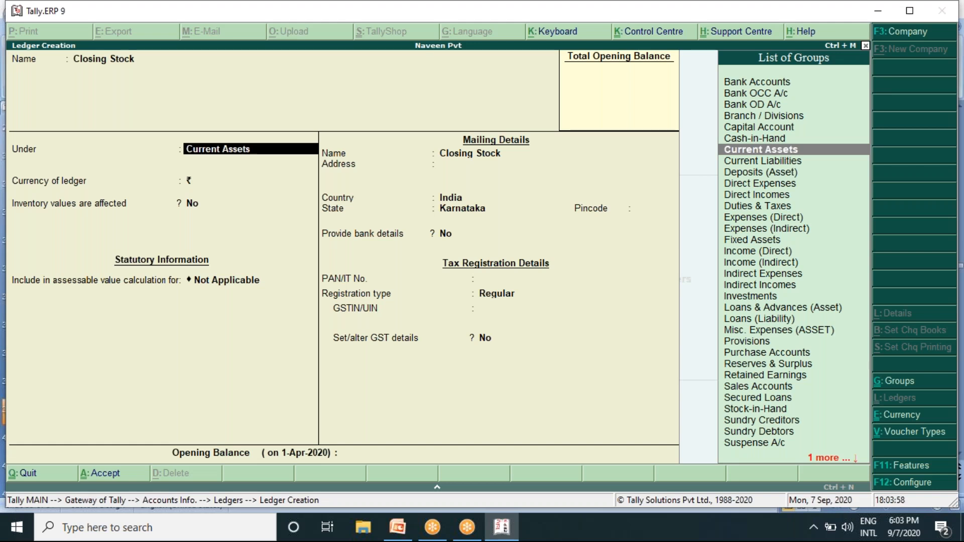
type("St")
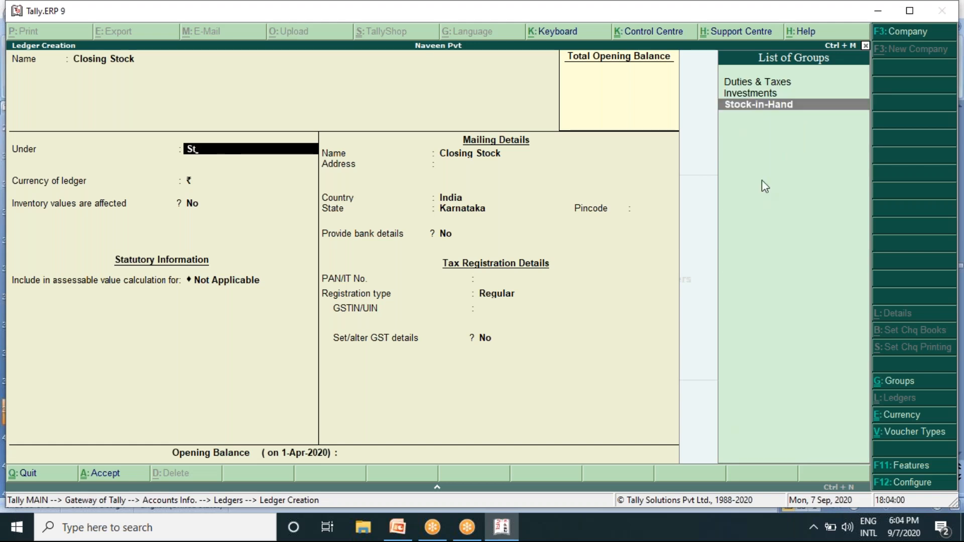
key("Return")
key("Return")
key("Return")
key("Return")
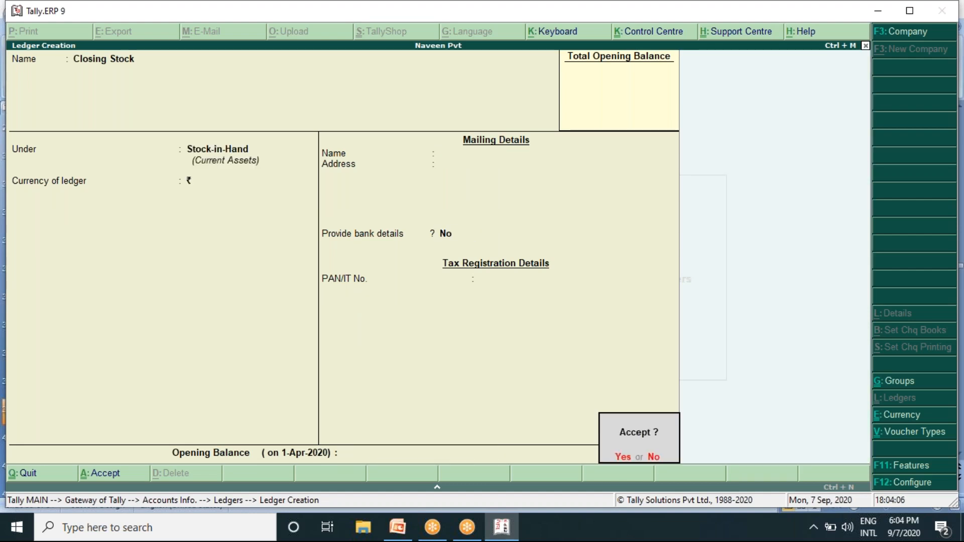
key("Return")
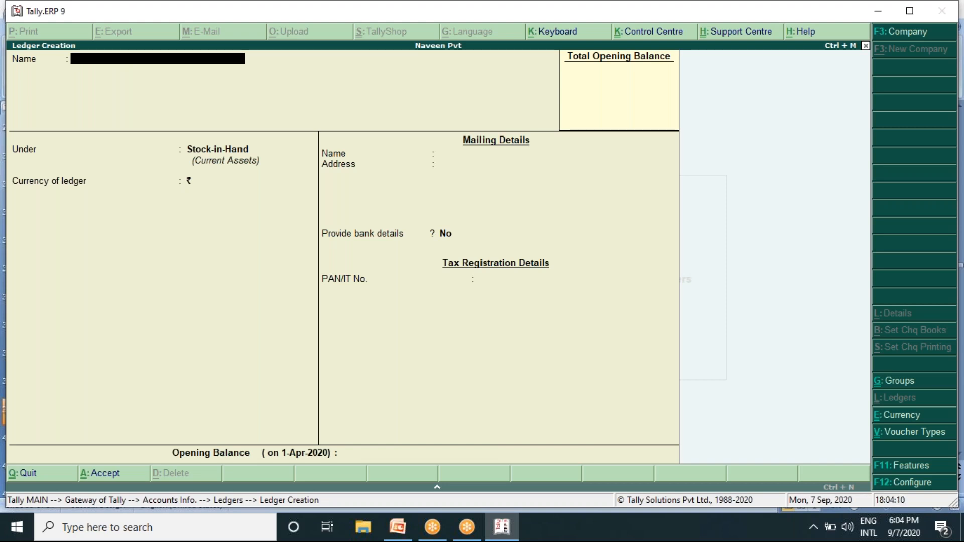
type("Sales Return")
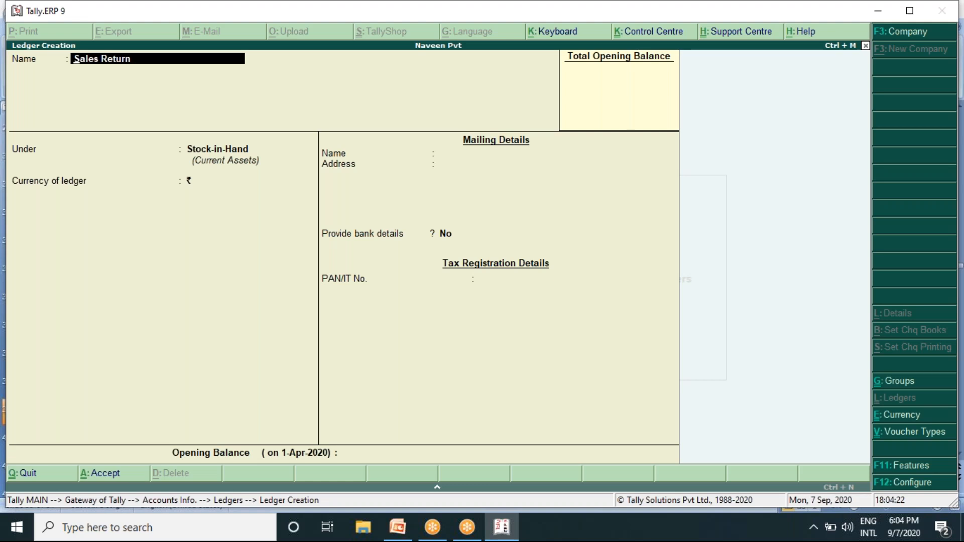
key("Return")
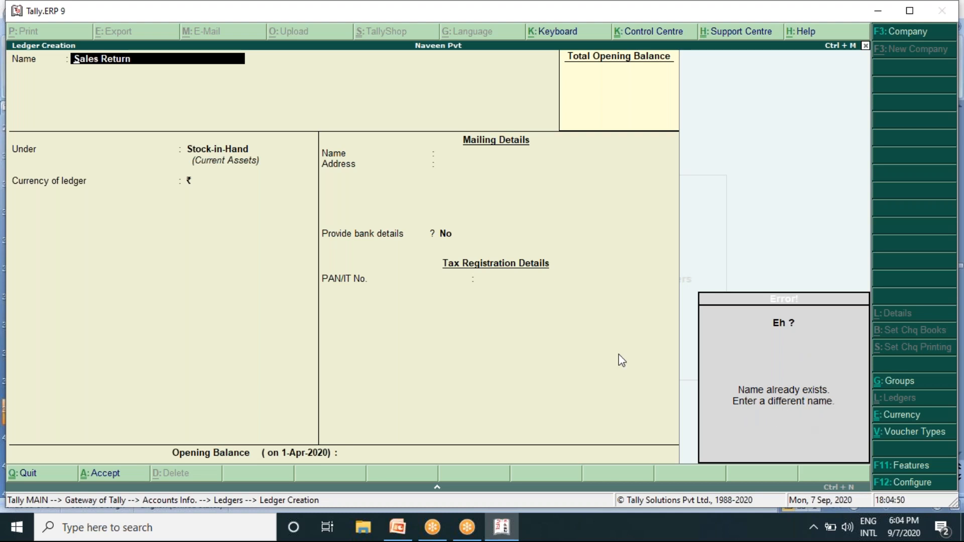
key("BackSpace")
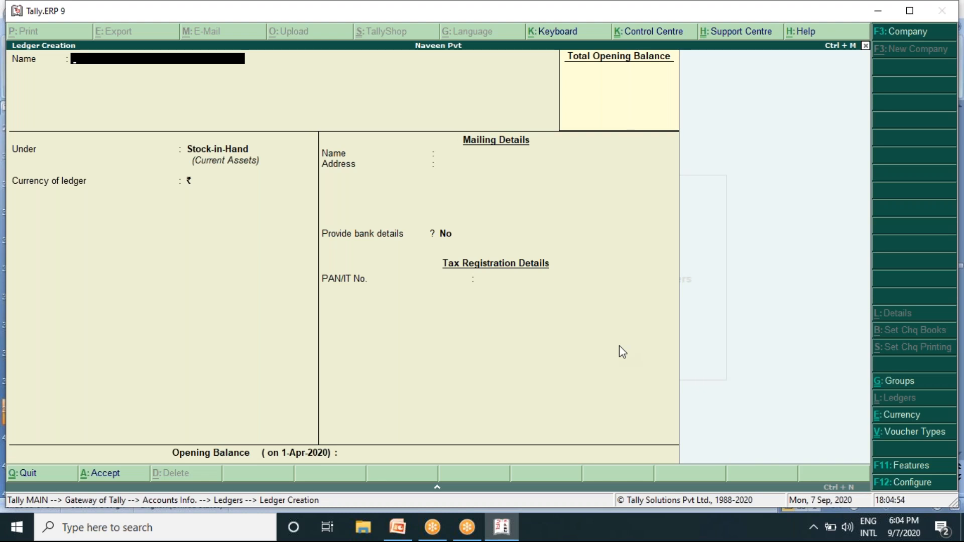
Name the new ledger Purchase Return under Purchase Accounts, with inventory values affected and ledger type Not Applicable.
type("Purchase Ret")
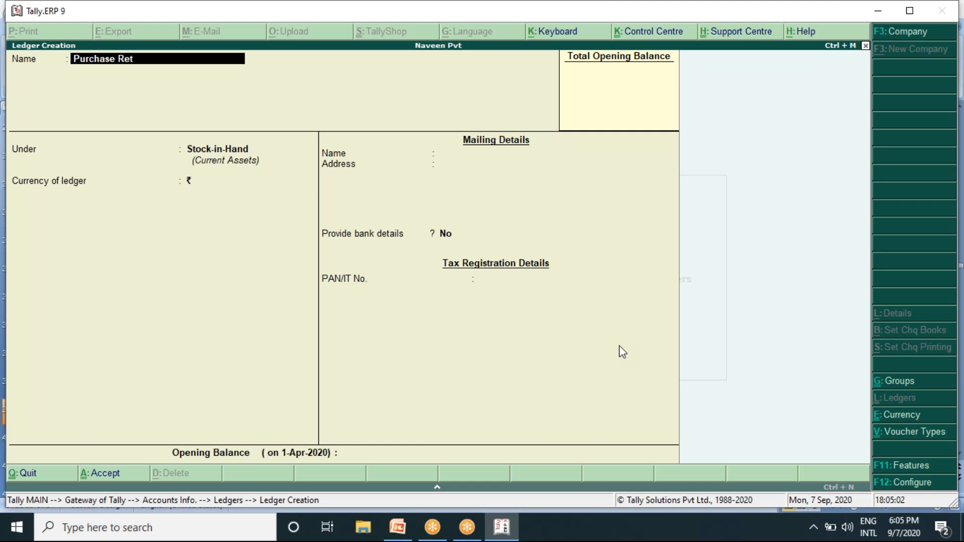
type("urn")
key("Return")
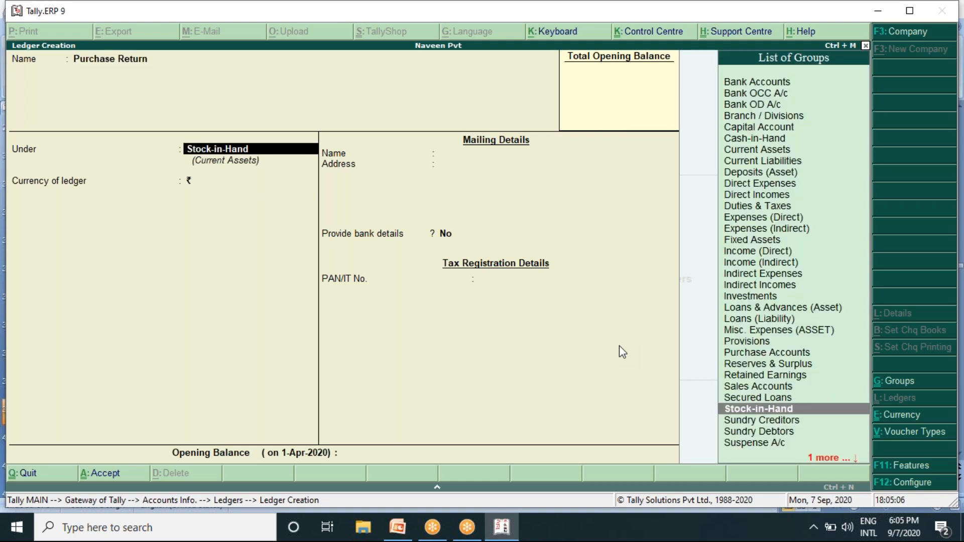
type("Pu")
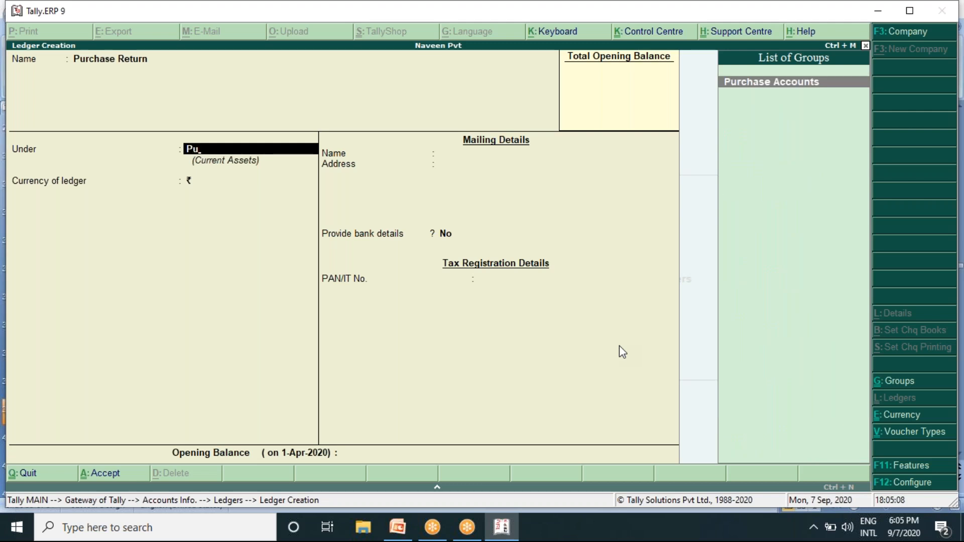
key("Return")
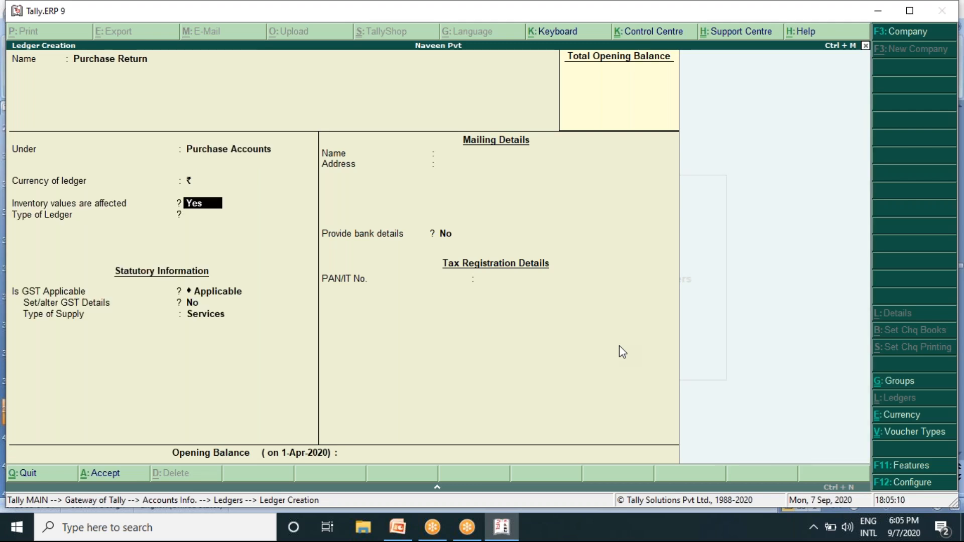
key("Return")
key("Return")
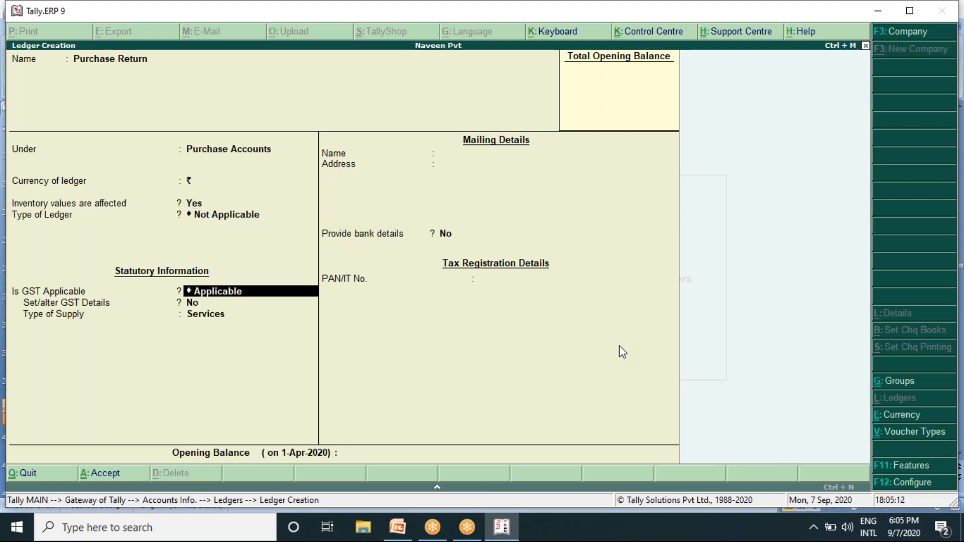
Set the Purchase Return ledger's type of supply to Goods, save it and leave ledger creation.
key("Return")
key("Return")
key("Up")
key("Return")
key("Return")
key("Return")
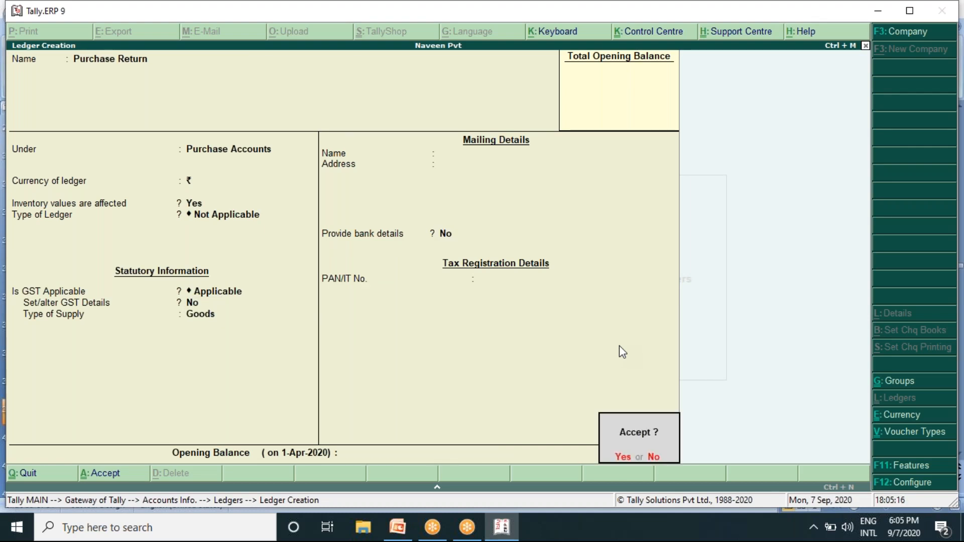
key("Return")
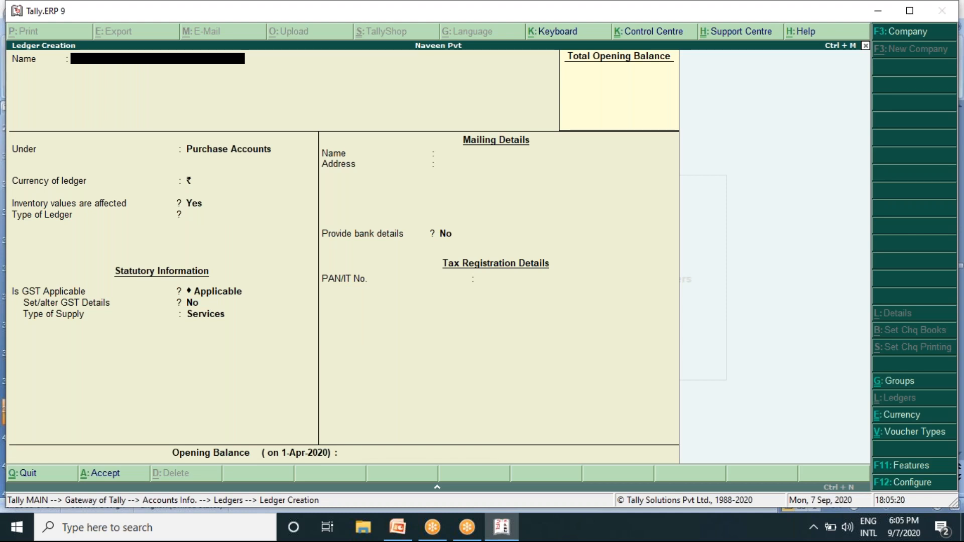
key("Escape")
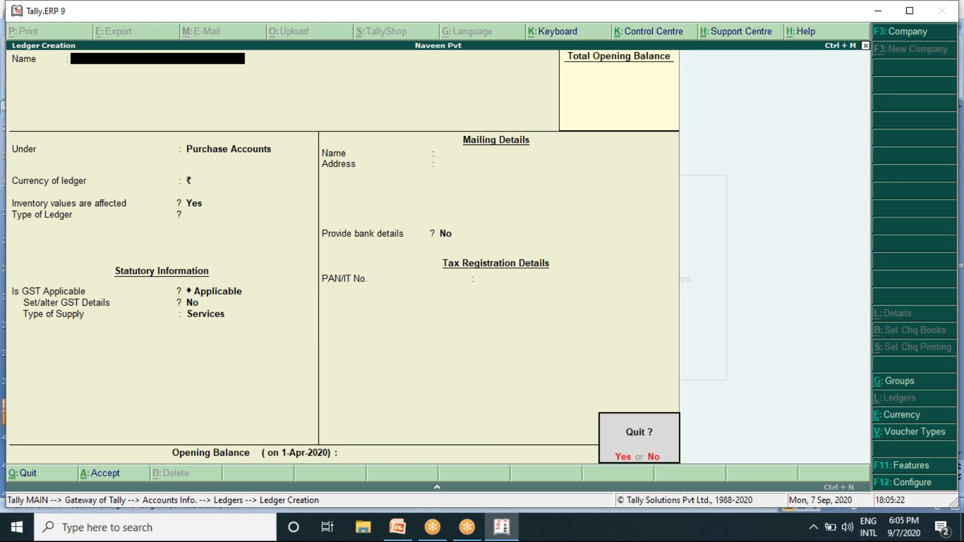
key("y")
key("Escape")
key("Return")
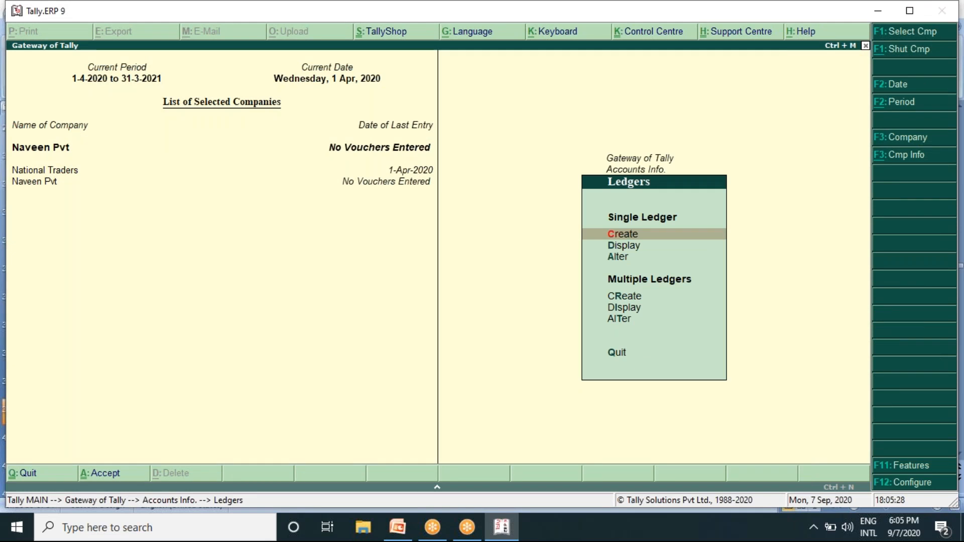
key("Down")
key("Down")
key("Up")
key("Up")
key("Return")
key("Escape")
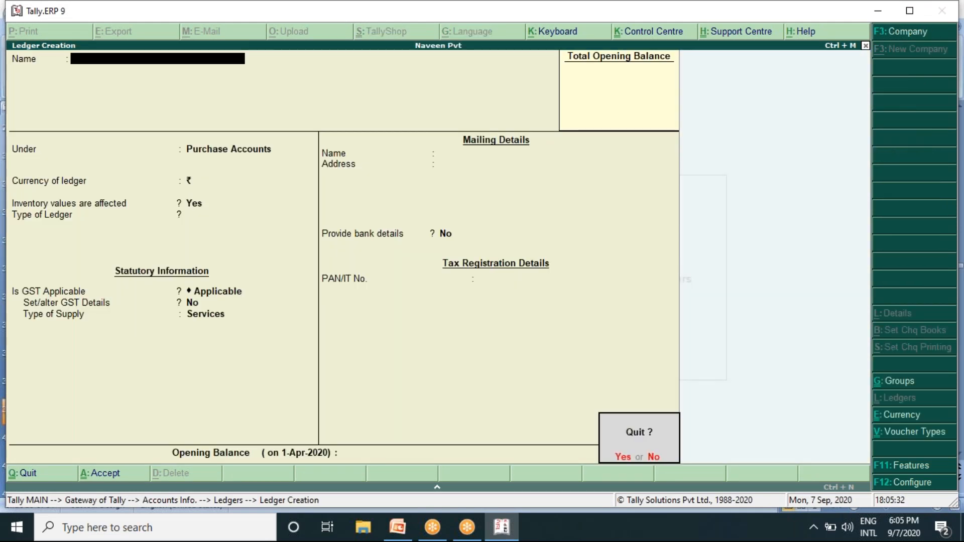
key("Return")
Display the Advertisment ledger to review its group and GST settings, and close it.
key("Down")
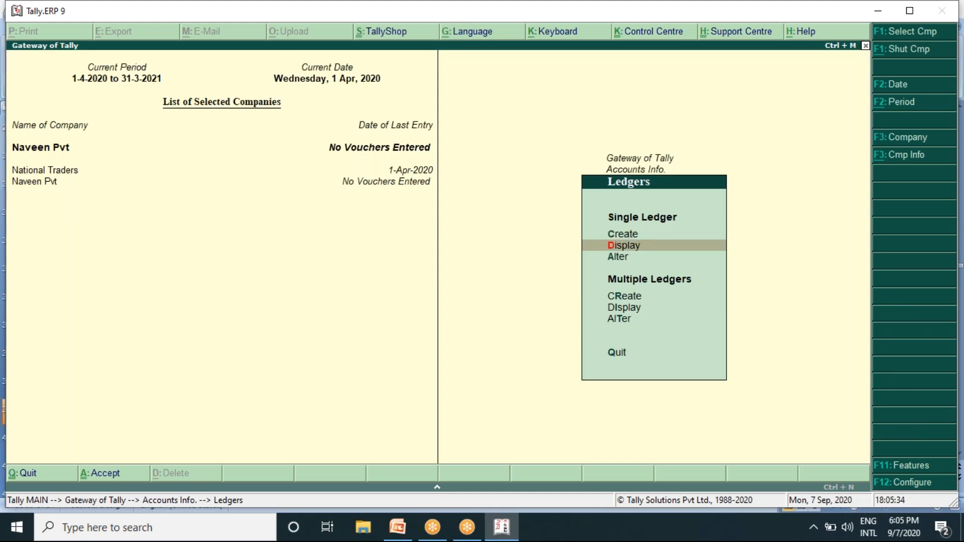
key("Return")
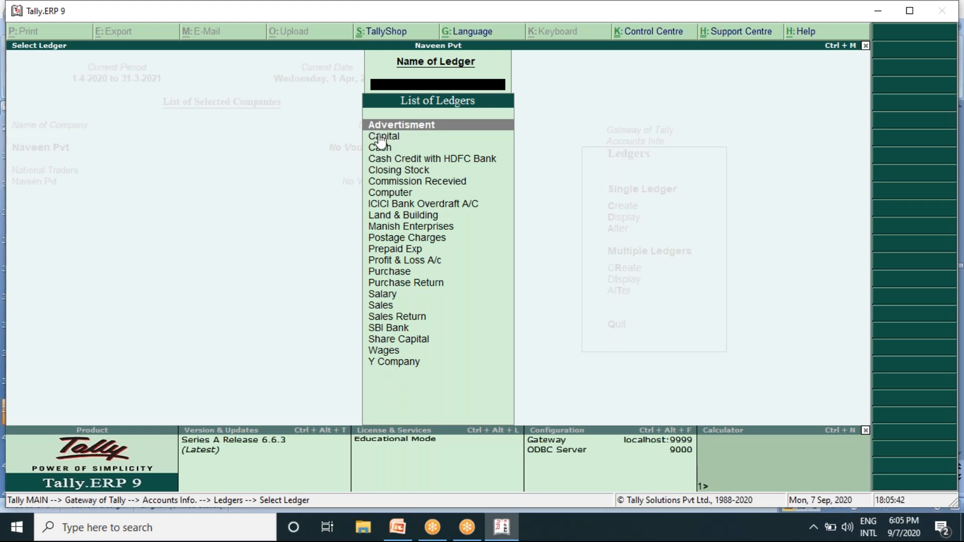
left_click(428, 130)
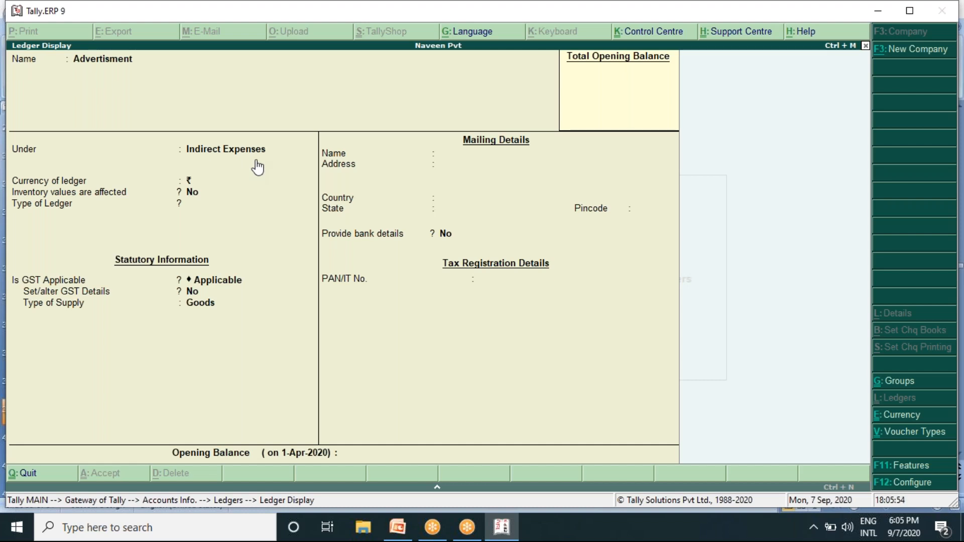
key("Escape")
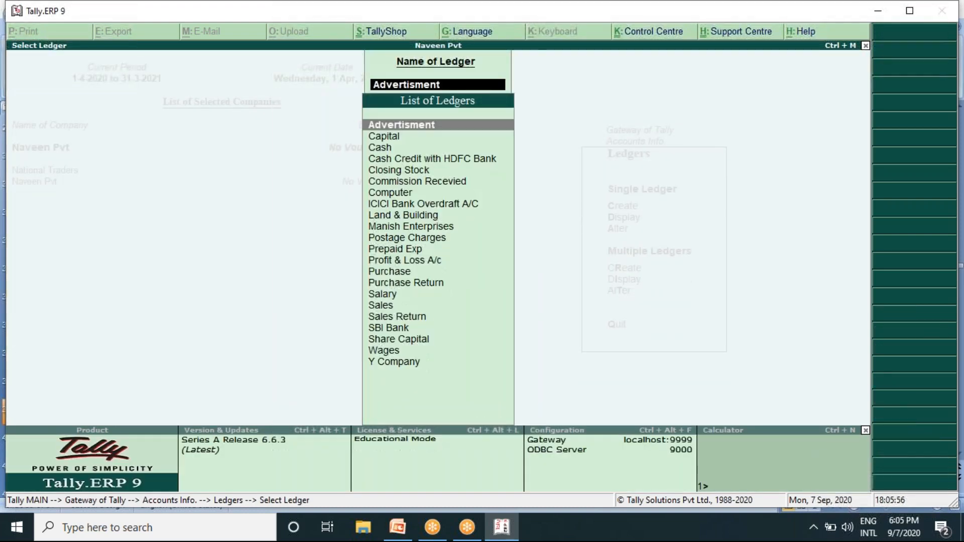
key("Escape")
Open the Cash Credit with HDFC Bank ledger for alteration and select Bank OCC A/c as its group.
key("Down")
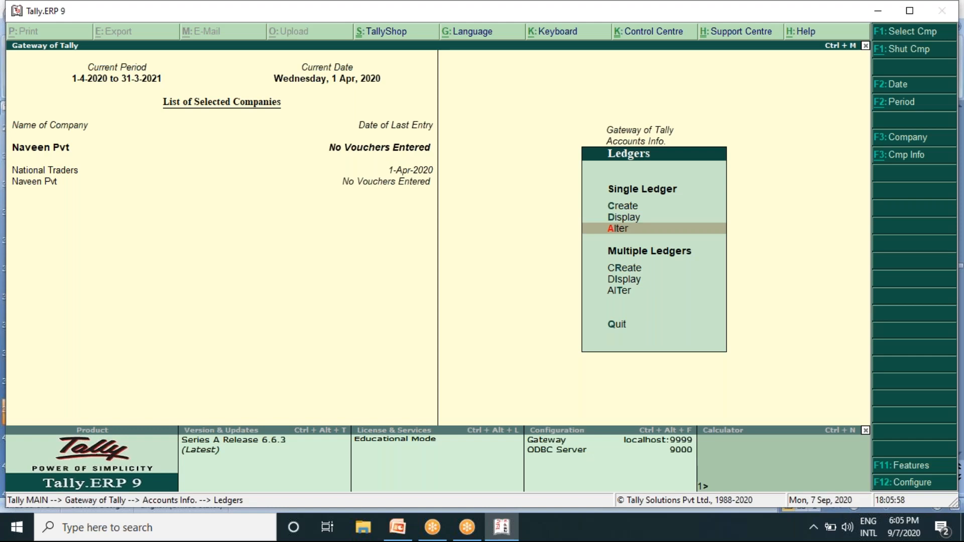
left_click(619, 237)
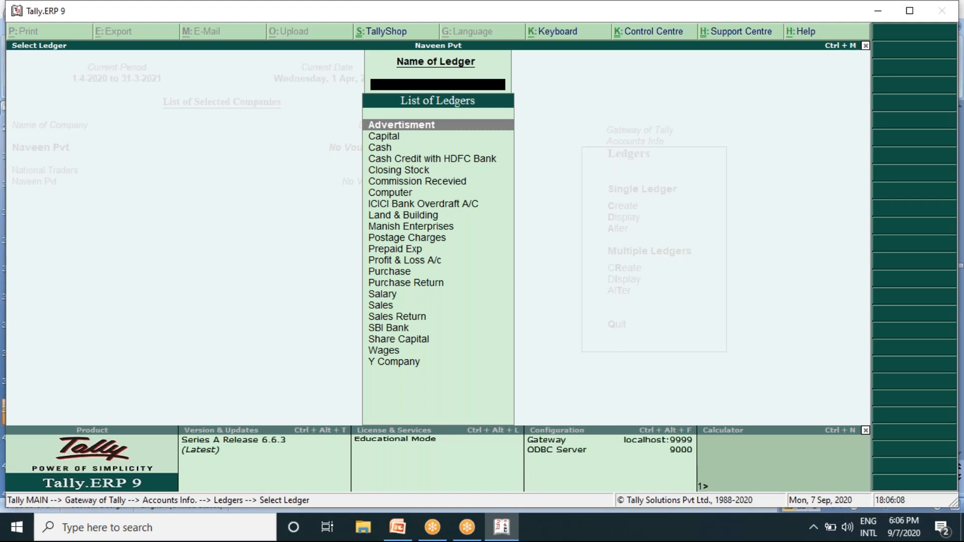
key("Down")
key("Down")
key("Down")
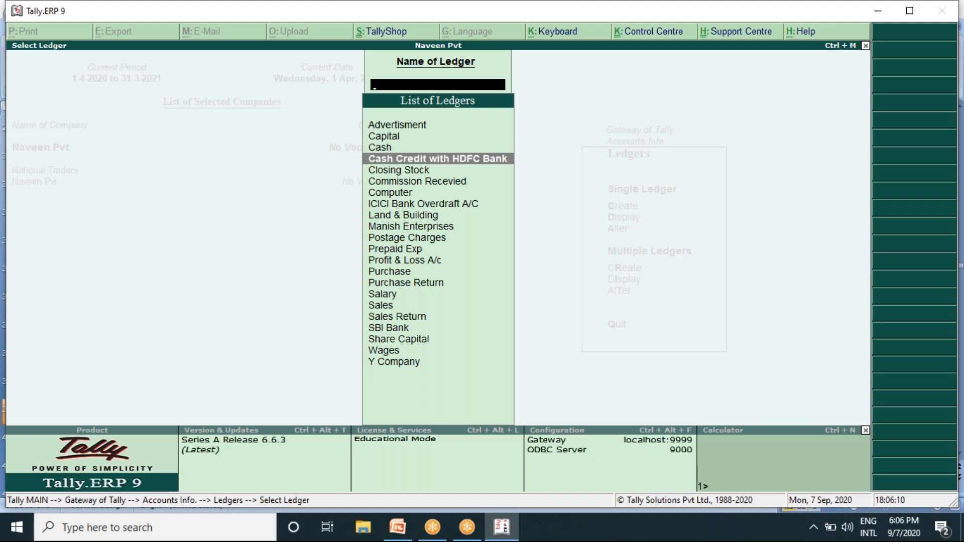
key("Return")
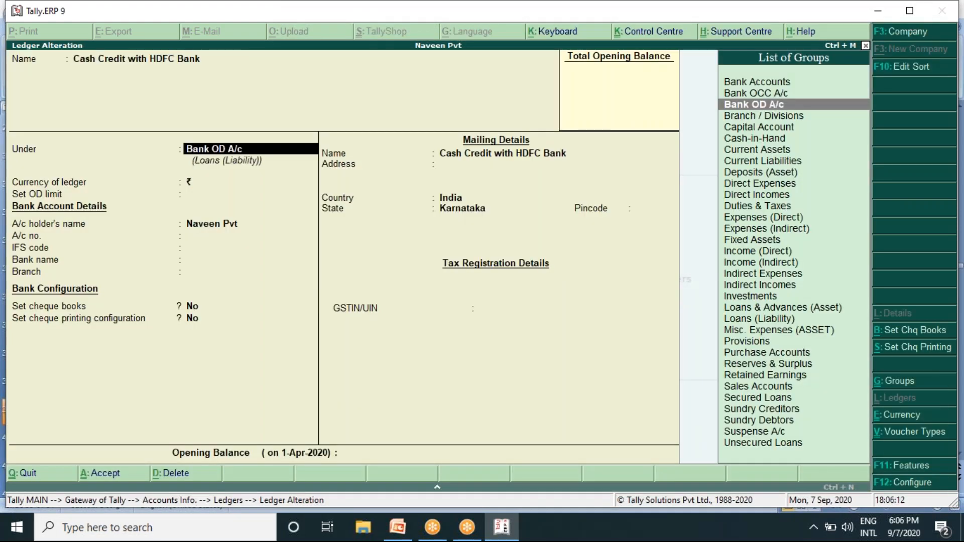
key("Return")
key("Up")
key("Up")
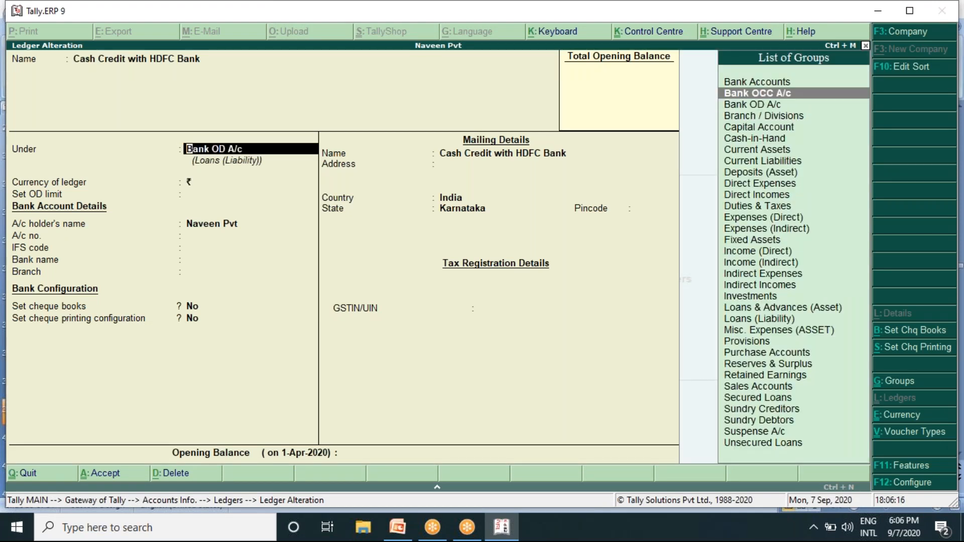
key("Return")
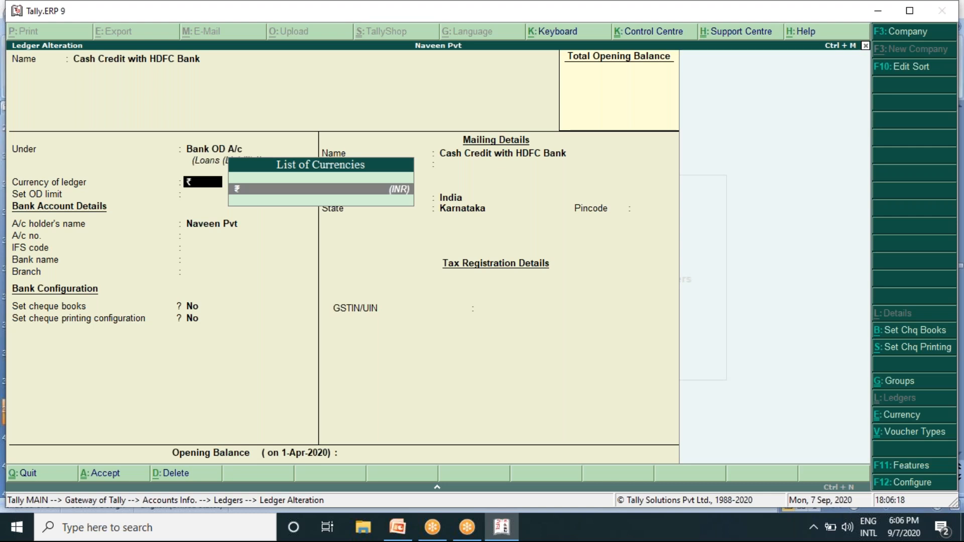
Set the ledger's bank name to Not Applicable, keeping cheque books and cheque printing configuration at No.
key("Return")
key("Return")
key("Return")
key("Return")
key("Return")
key("Return")
key("Return")
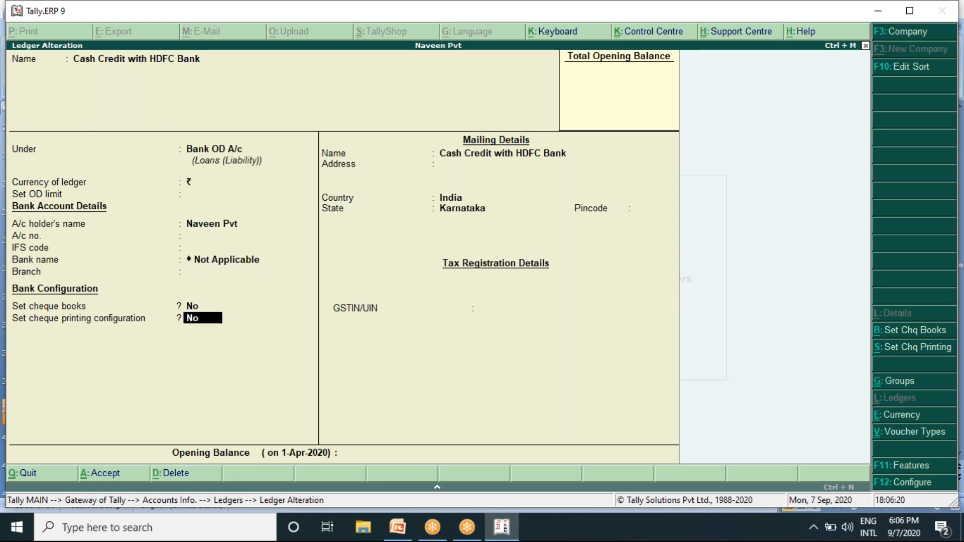
key("Return")
key("Return")
Fill in the ledger's mailing address and pincode, keeping India as the country and Karnataka as the state.
key("BackSpace")
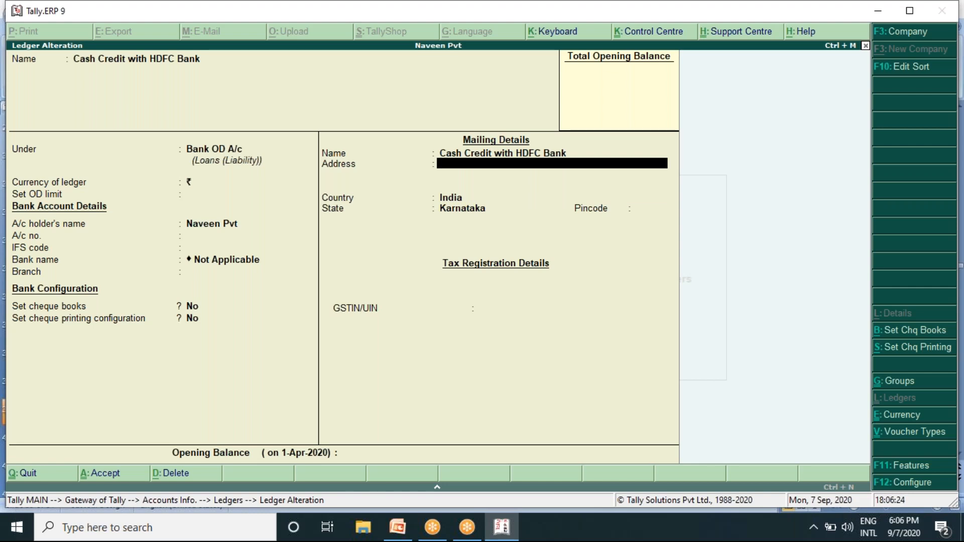
type("Mandy")
key("BackSpace")
key("BackSpace")
key("BackSpace")
key("BackSpace")
key("BackSpace")
type("Mandya")
key("Return")
key("Return")
key("Return")
key("Return")
type("571401")
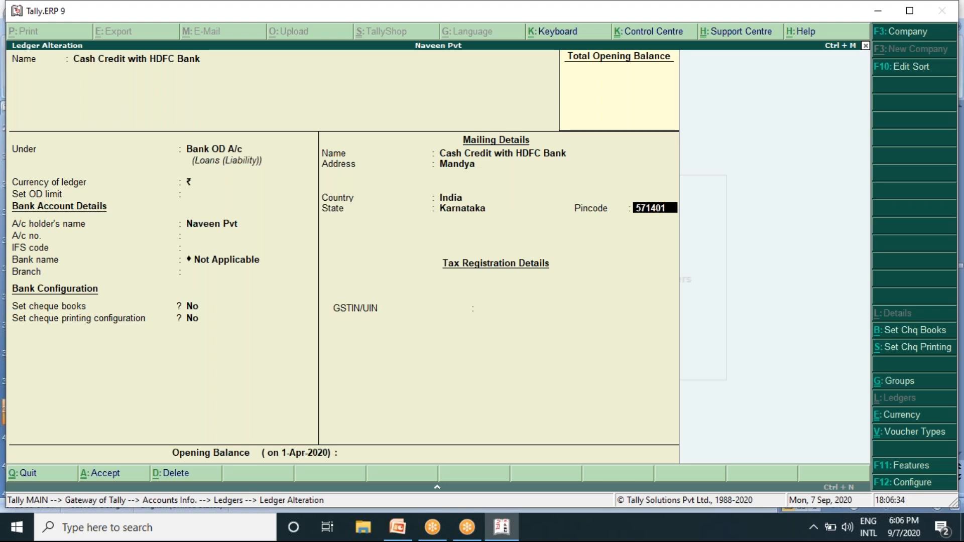
Save the altered ledger without a GSTIN/UIN and return to the Gateway of Tally.
key("Return")
key("Return")
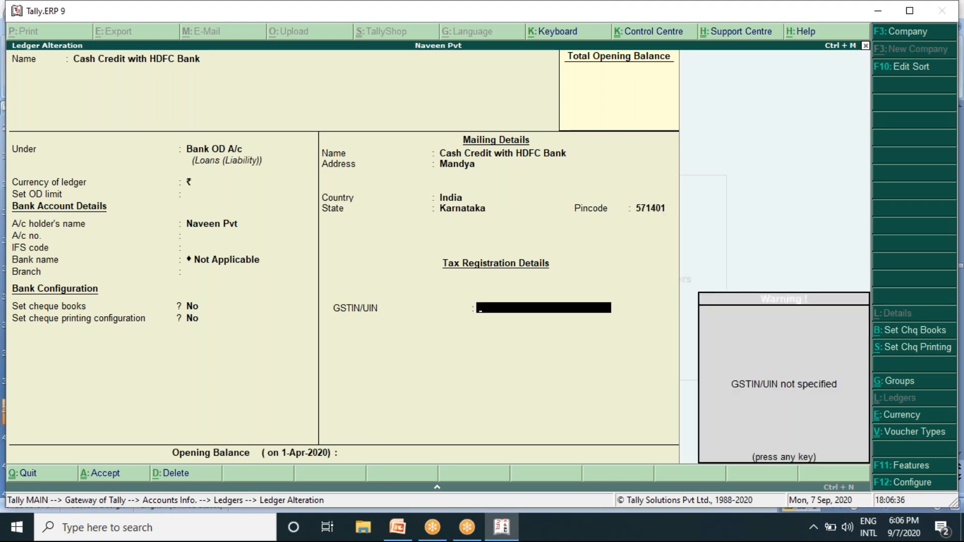
key("Return")
key("Return")
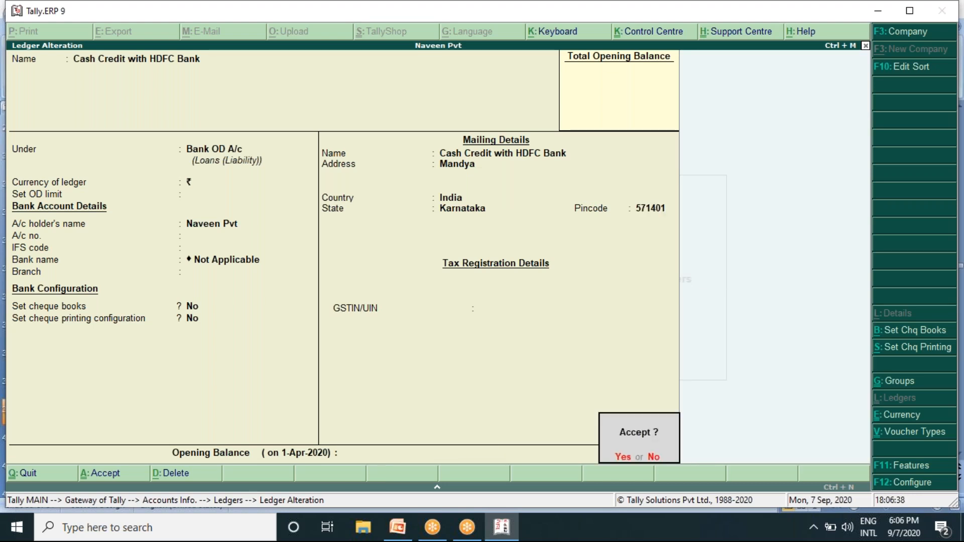
key("Return")
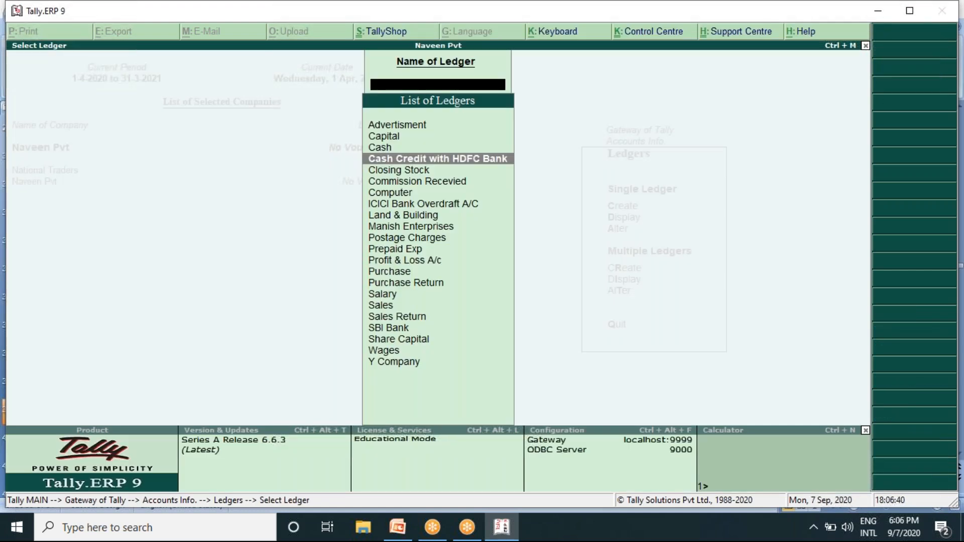
key("Escape")
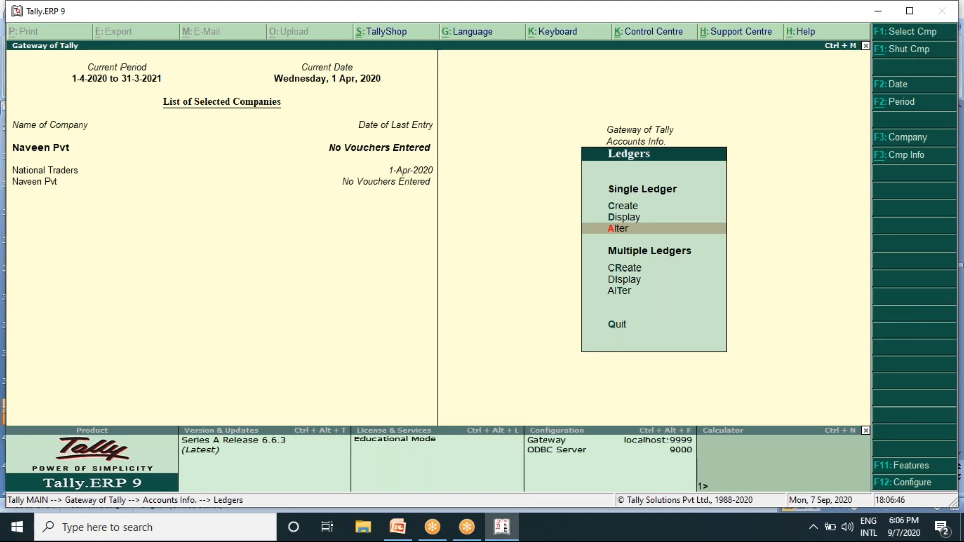
key("Escape")
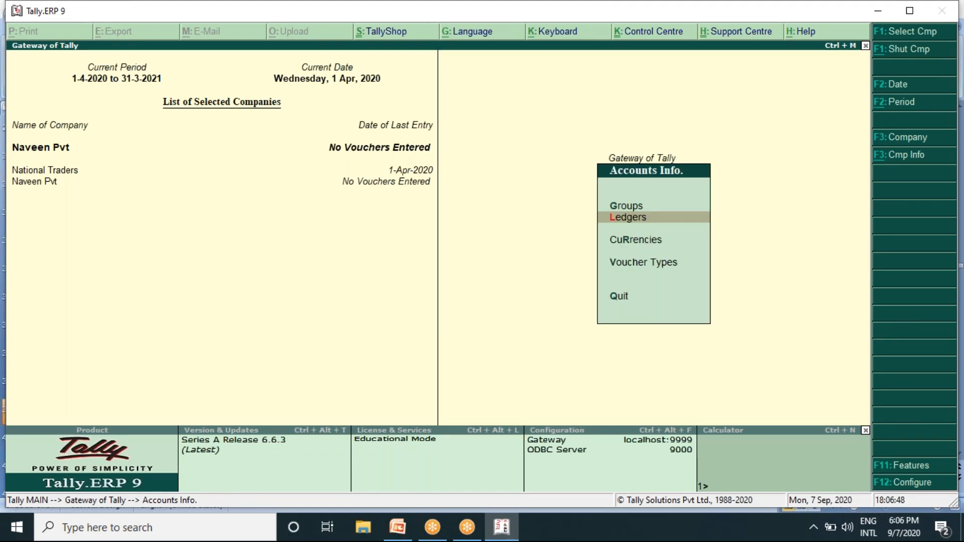
key("Escape")
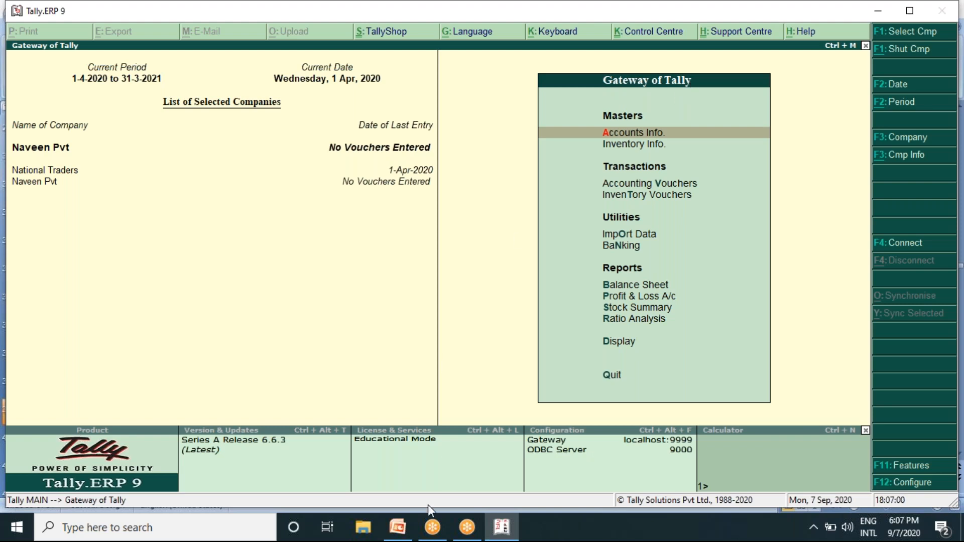
Switch to the PowerPoint presentation, start its slide show and review the ledger accounts with their groups and the Meaning slide.
left_click(414, 537)
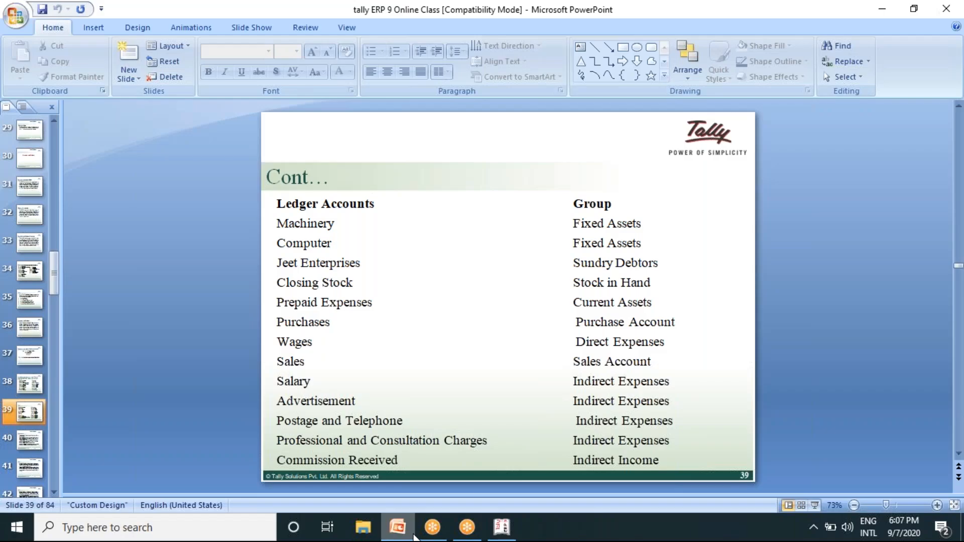
left_click(814, 506)
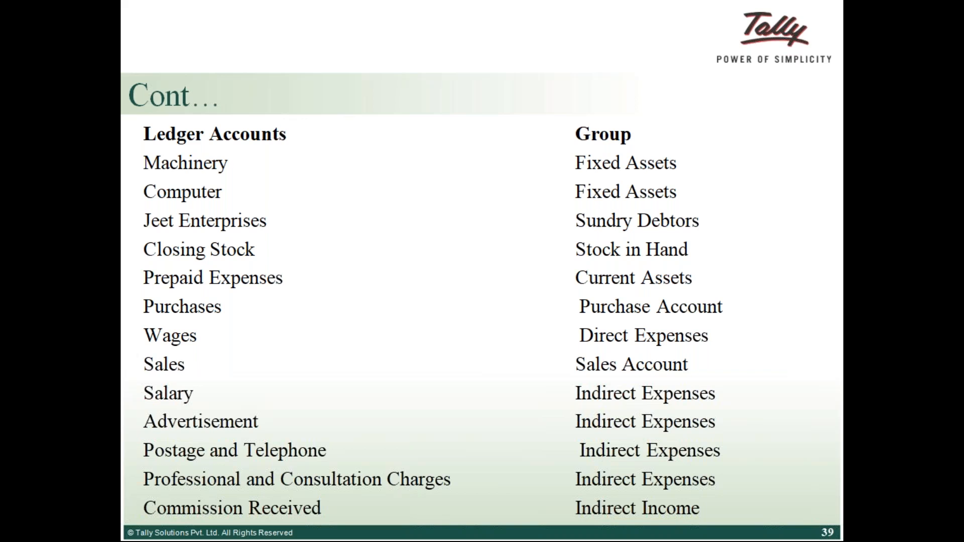
key("Left")
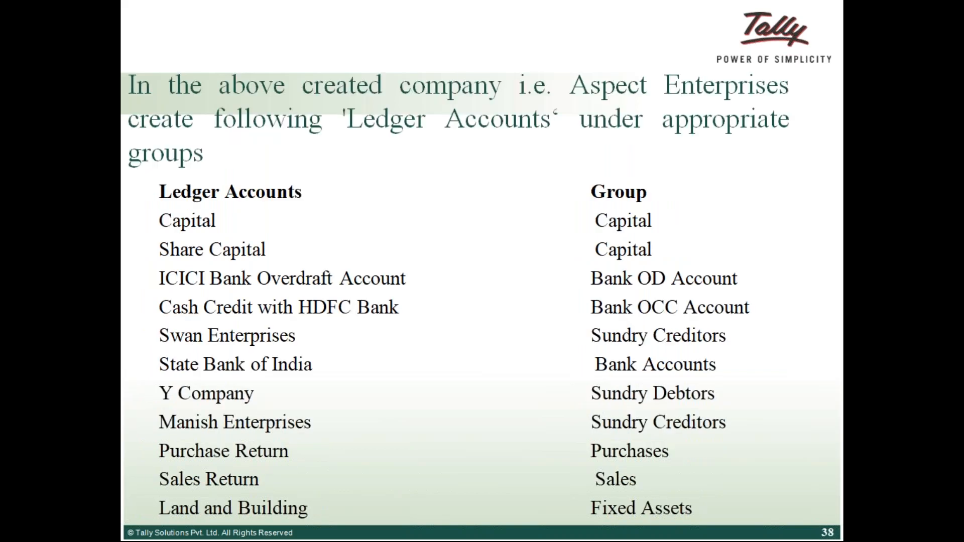
key("Right")
key("Right")
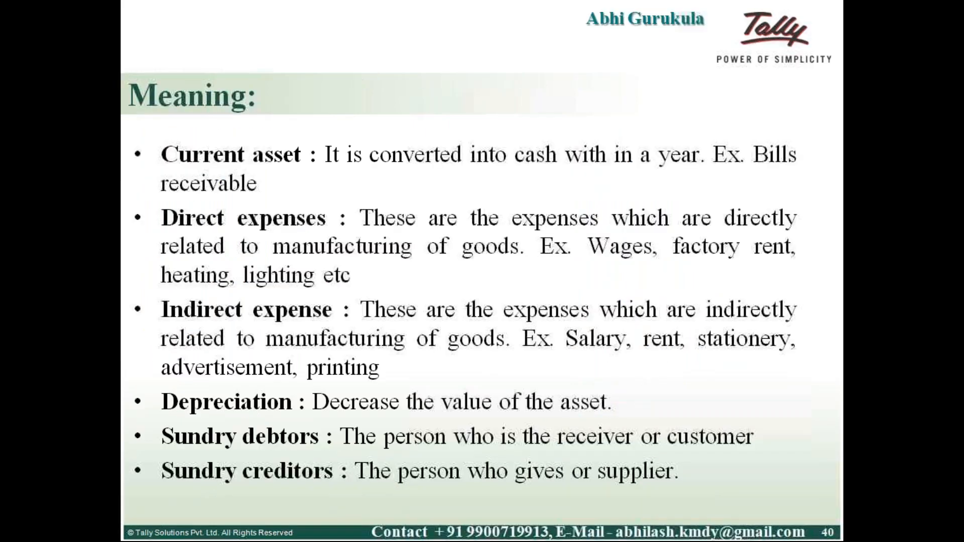
key("Left")
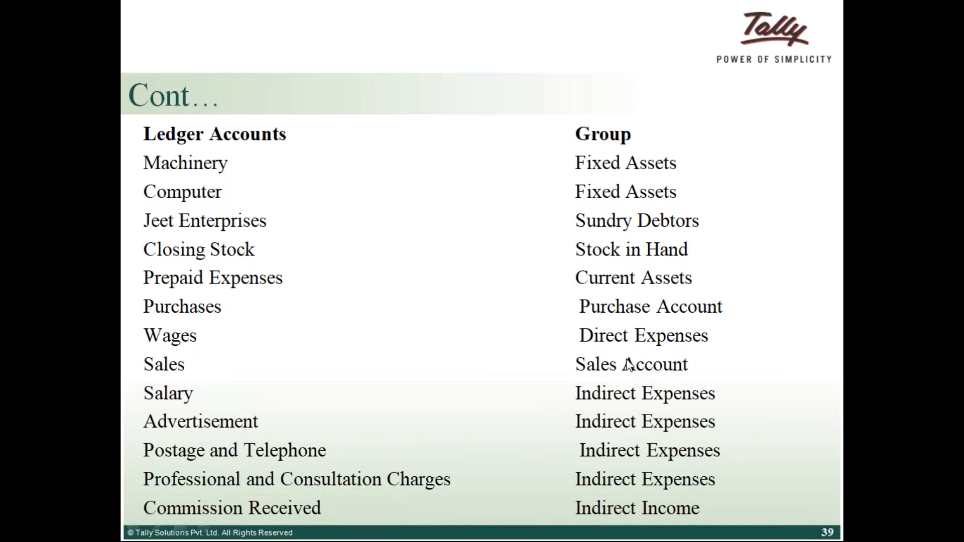
key("Left")
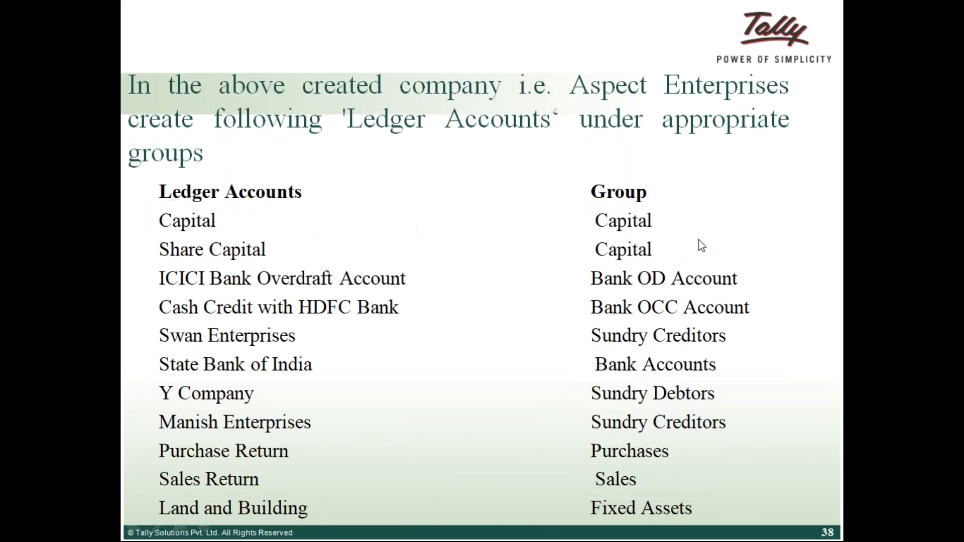
key("Right")
key("Right")
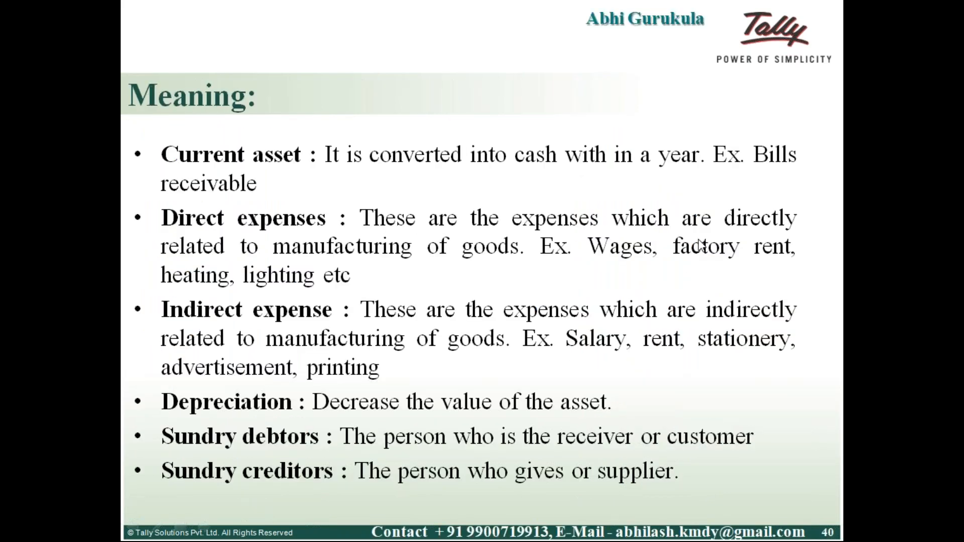